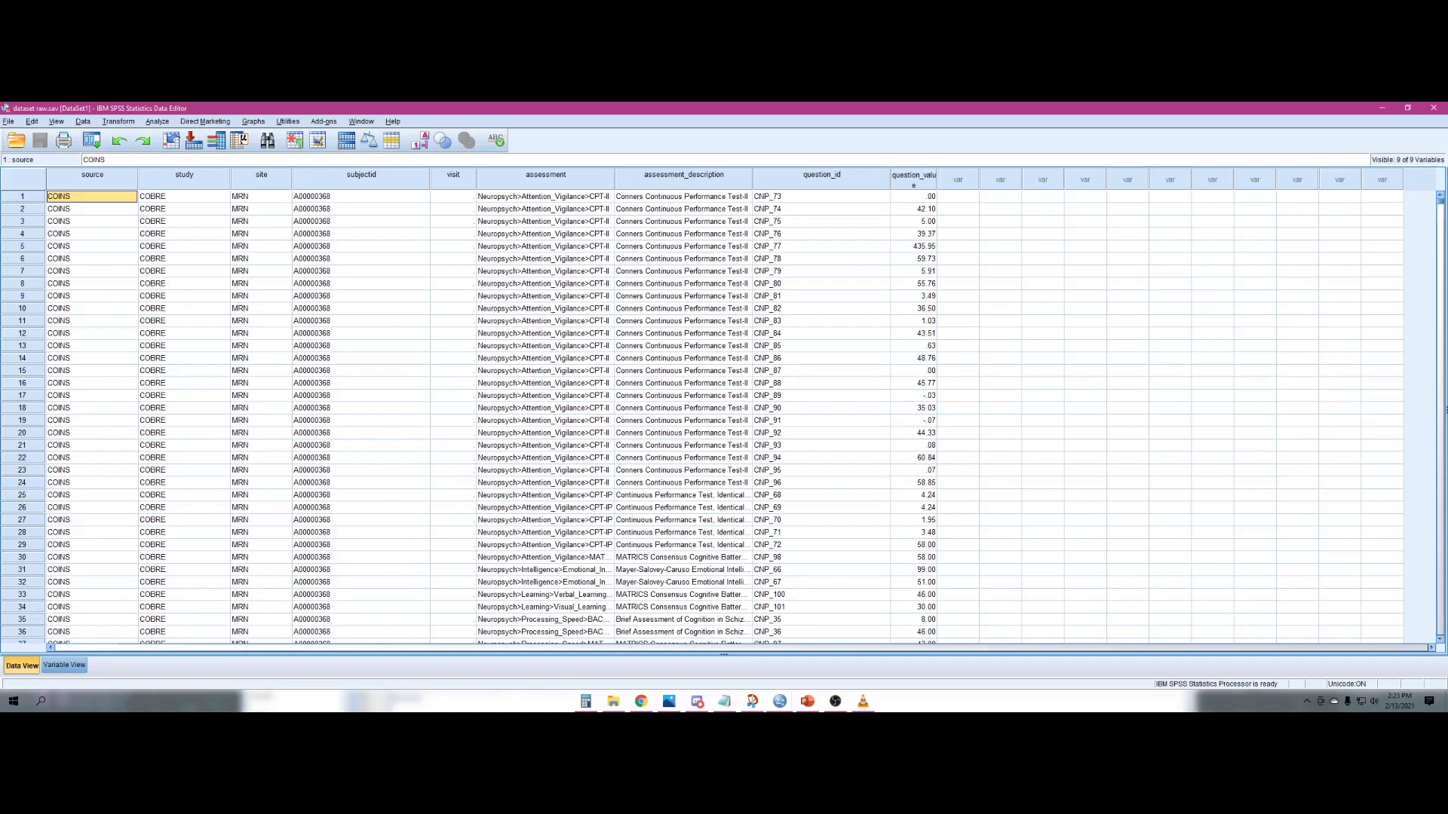
Examine the dataset's source, study, site, subjectid, assessment, description, question_id and question_value columns, including the Mayer-Salovey-Caruso entry in row 32
click(92, 209)
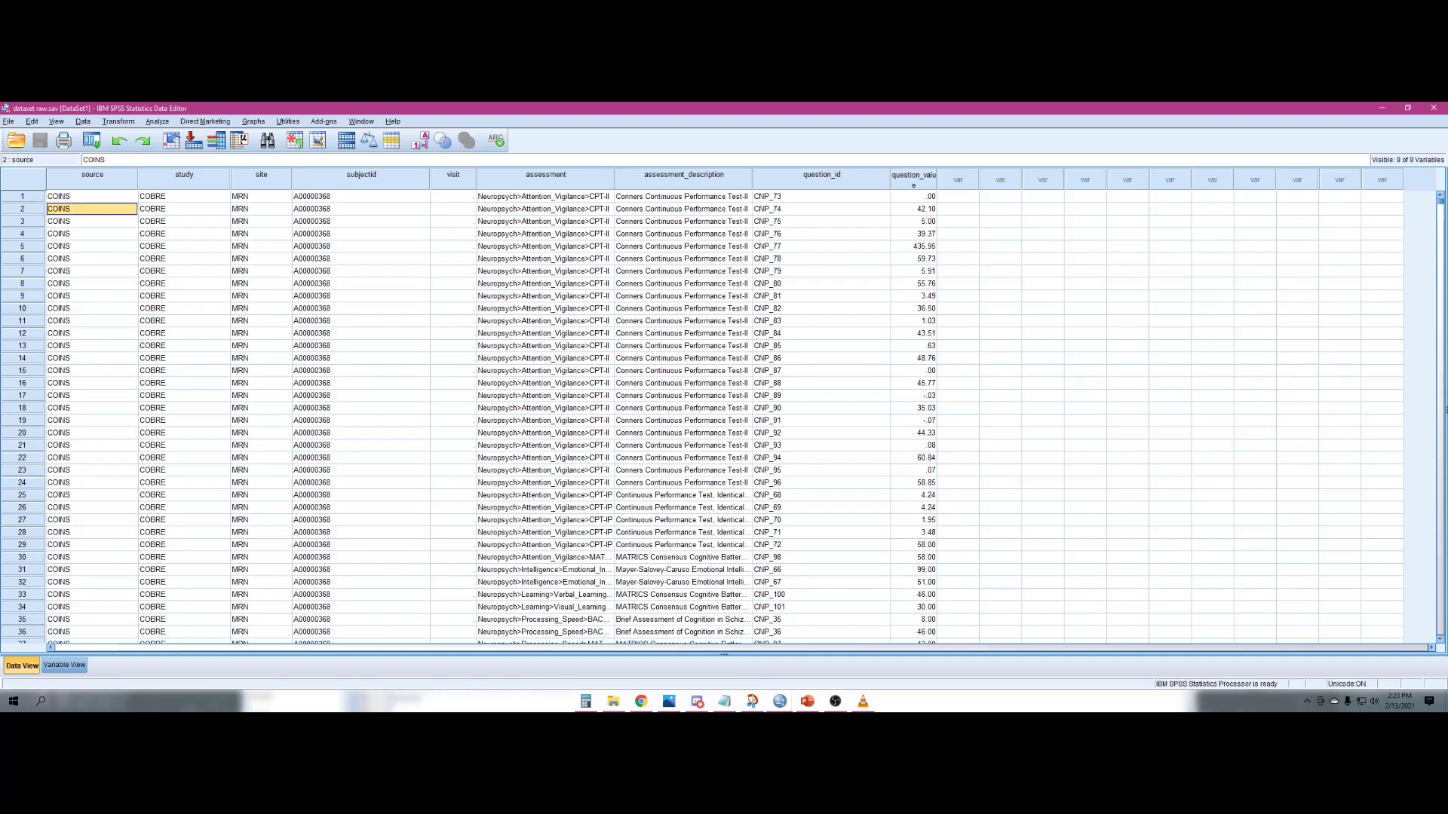
click(184, 209)
click(261, 209)
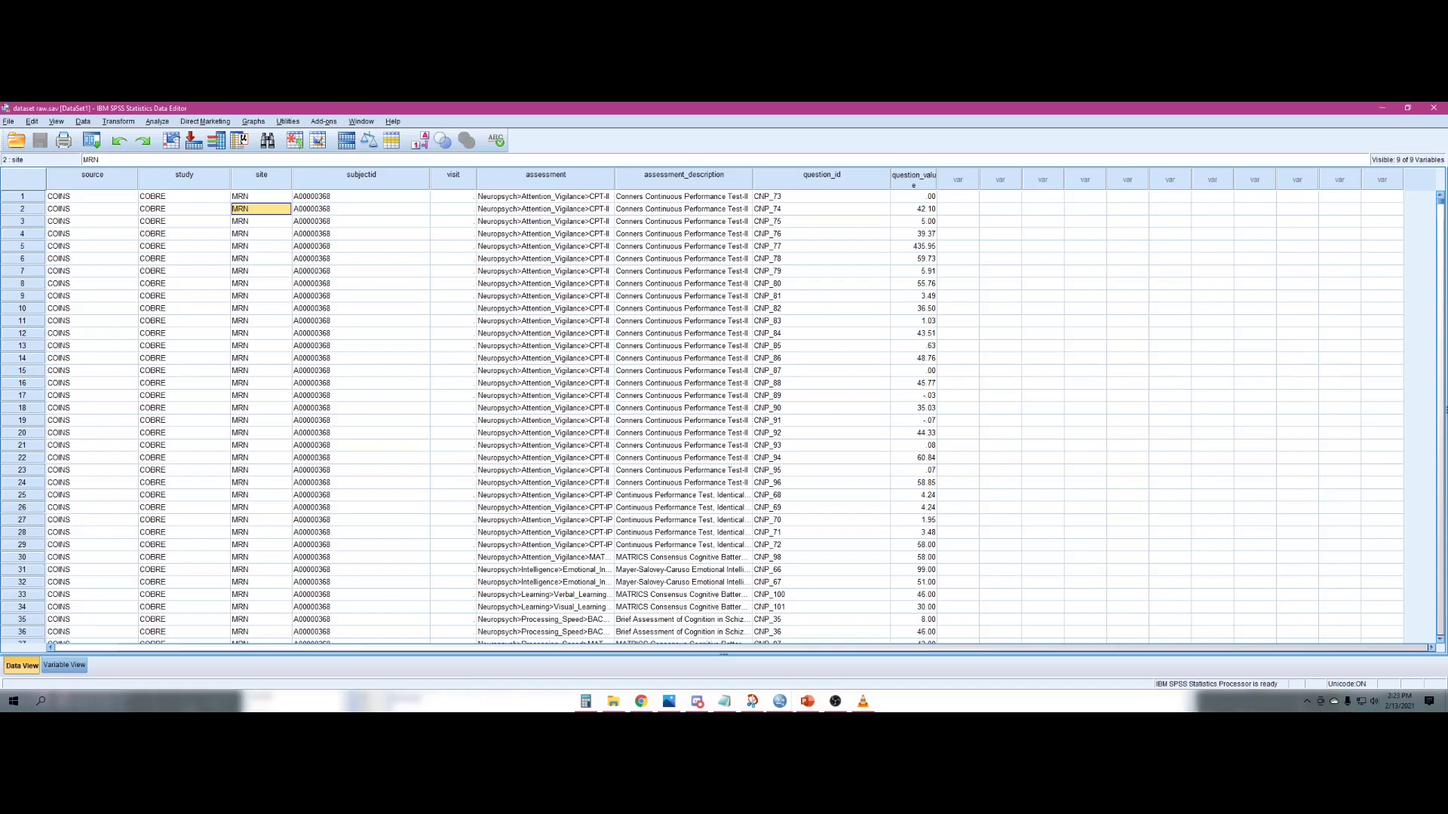
click(184, 521)
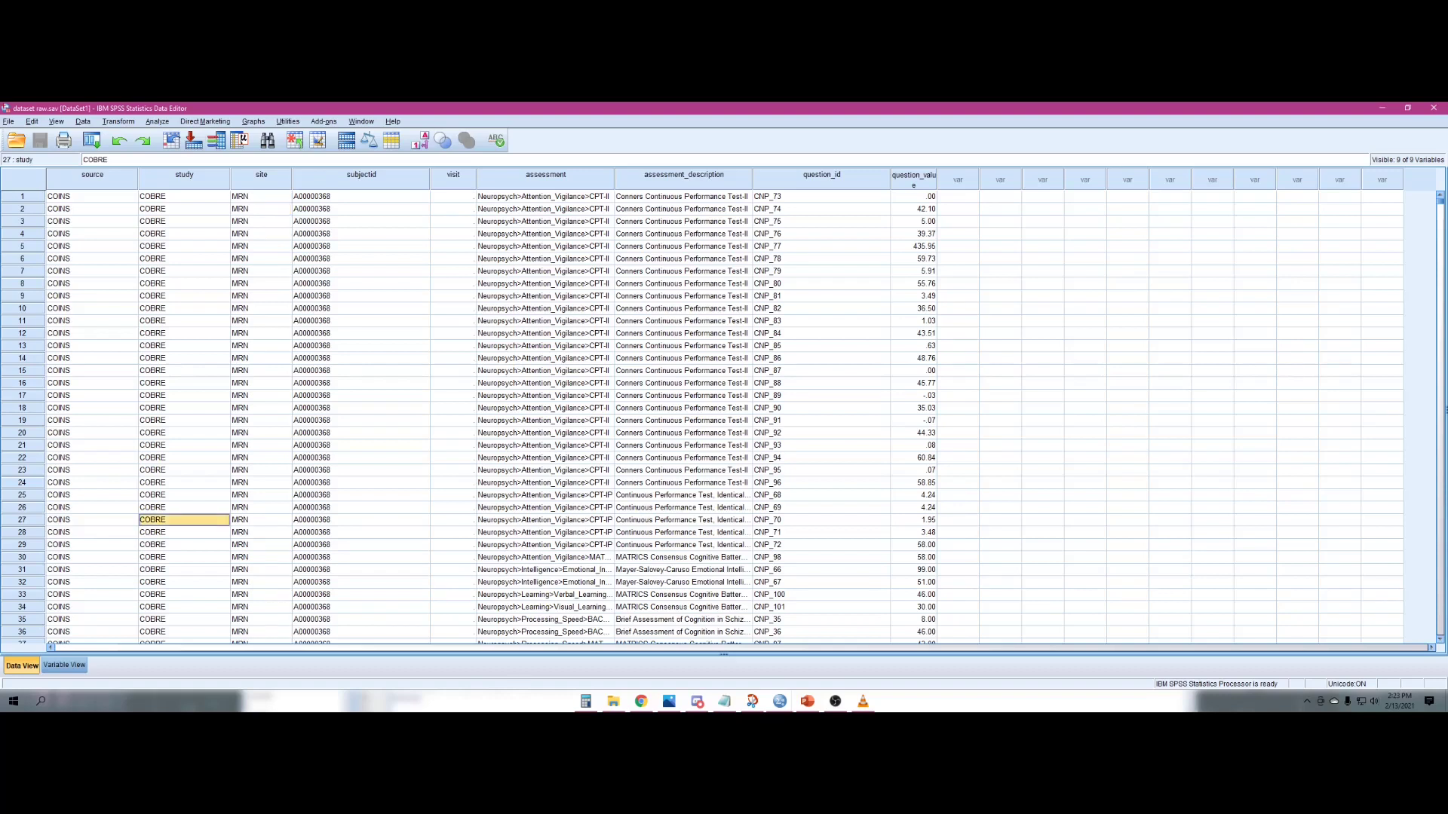
click(360, 196)
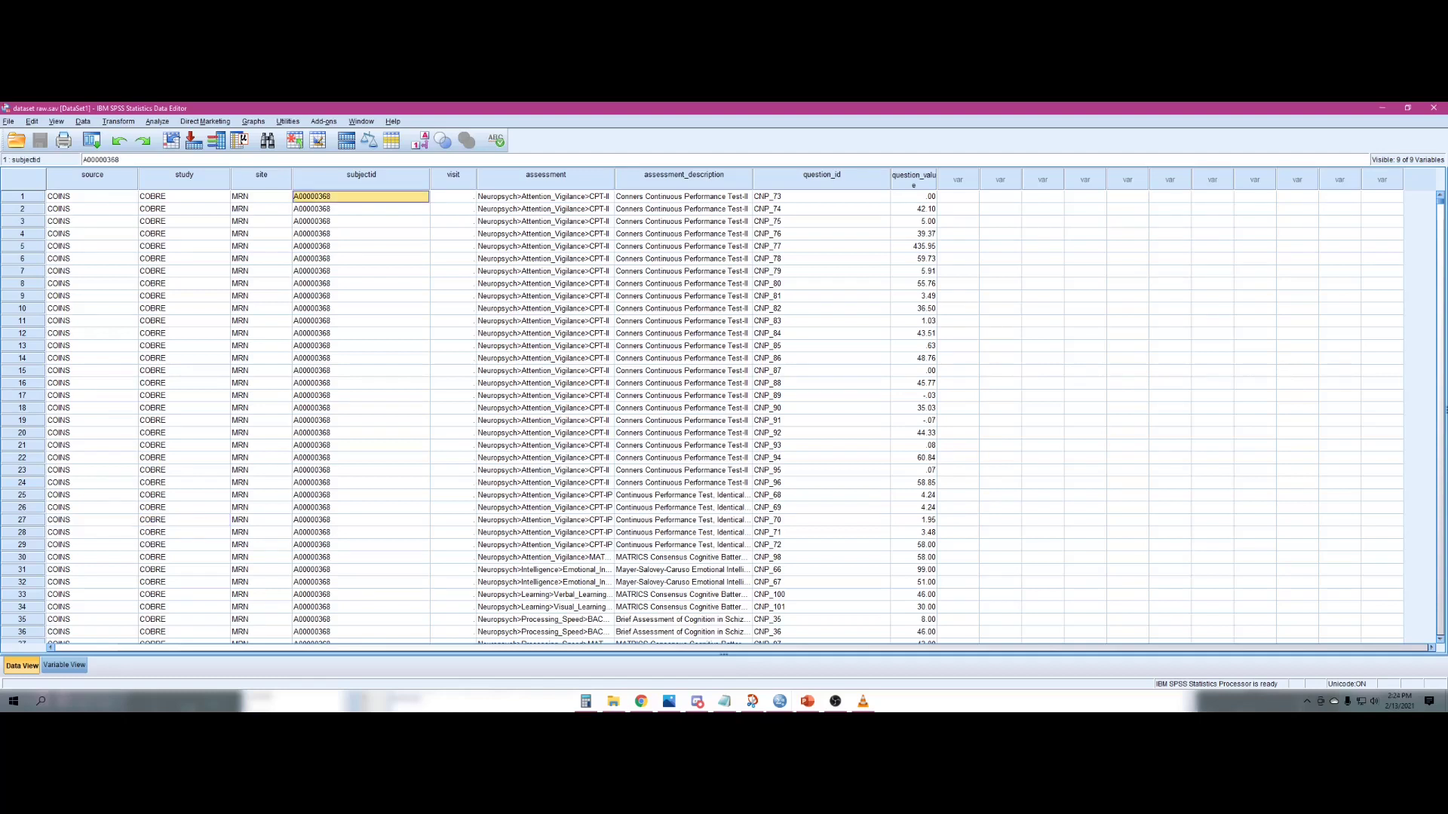
drag(360, 196, 360, 632)
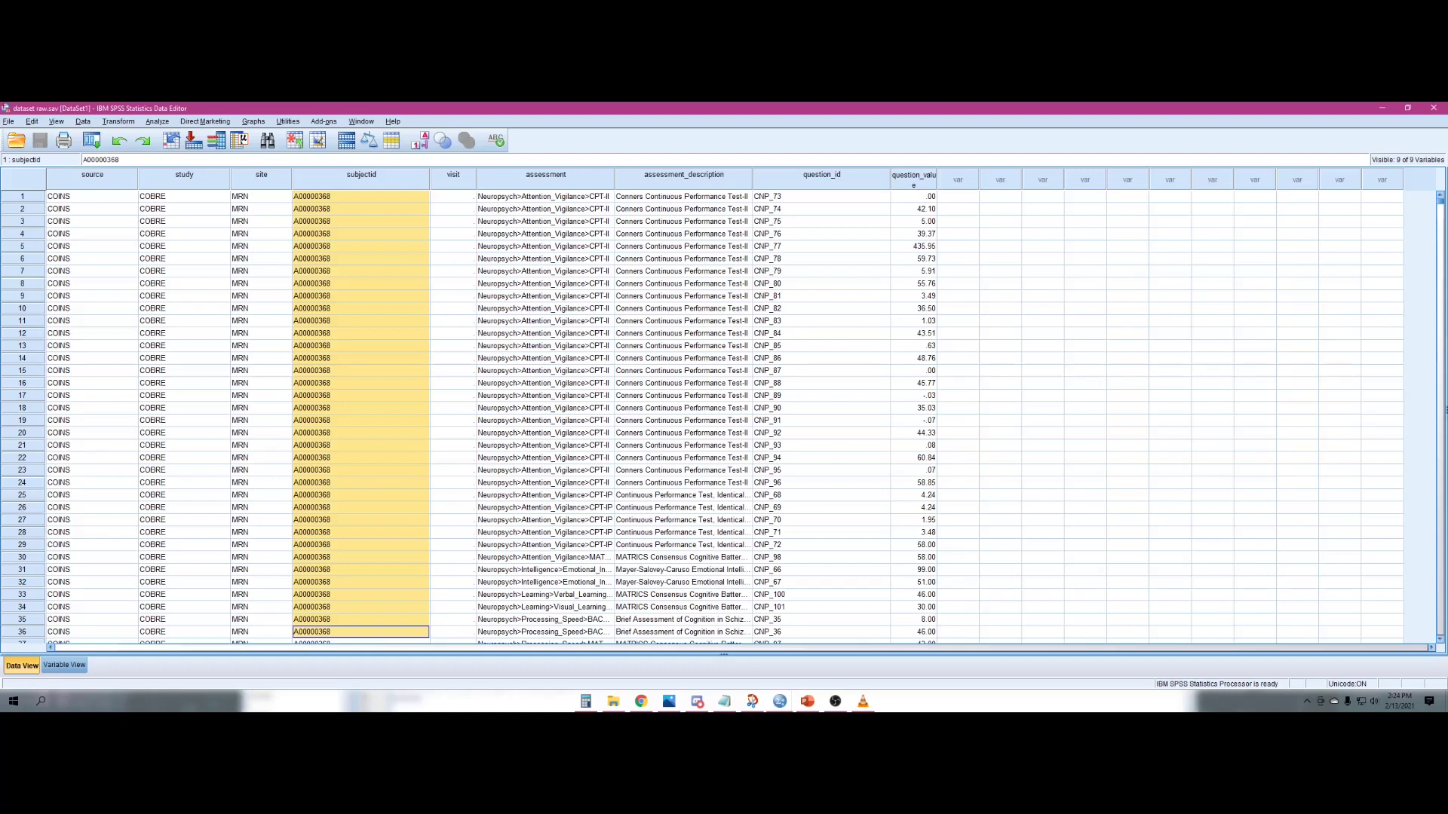
click(361, 208)
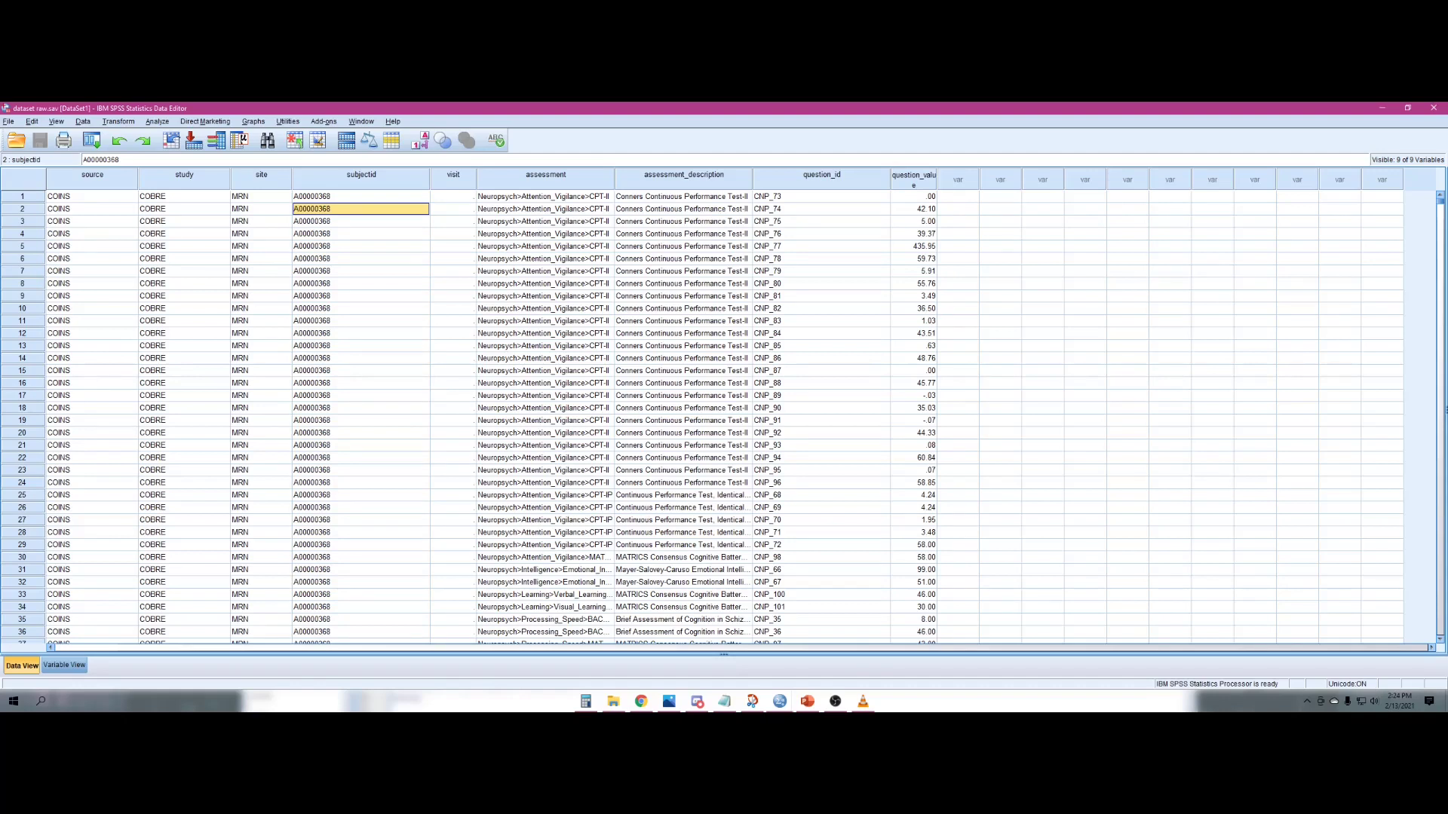
click(545, 234)
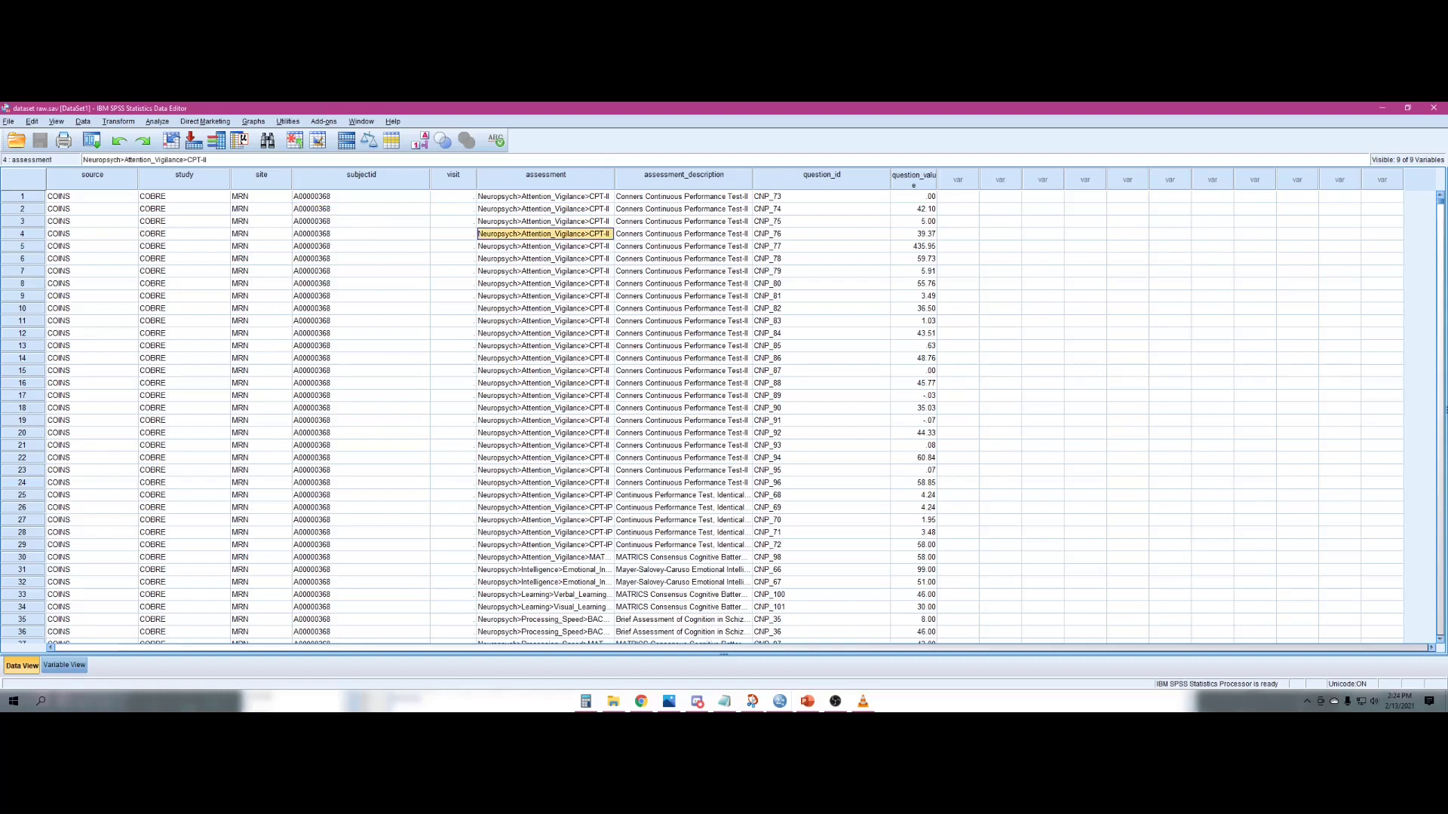
click(683, 221)
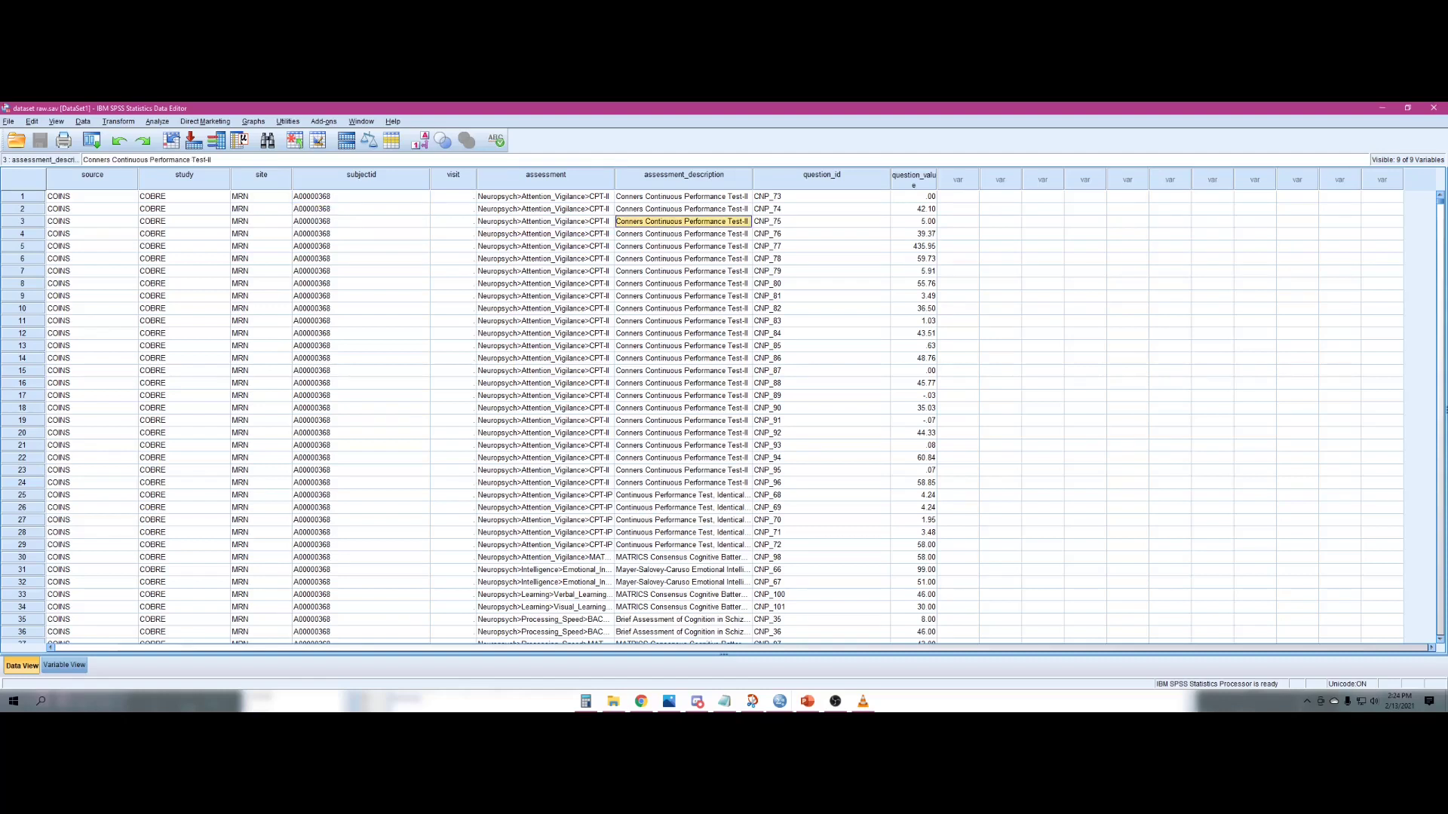
click(683, 582)
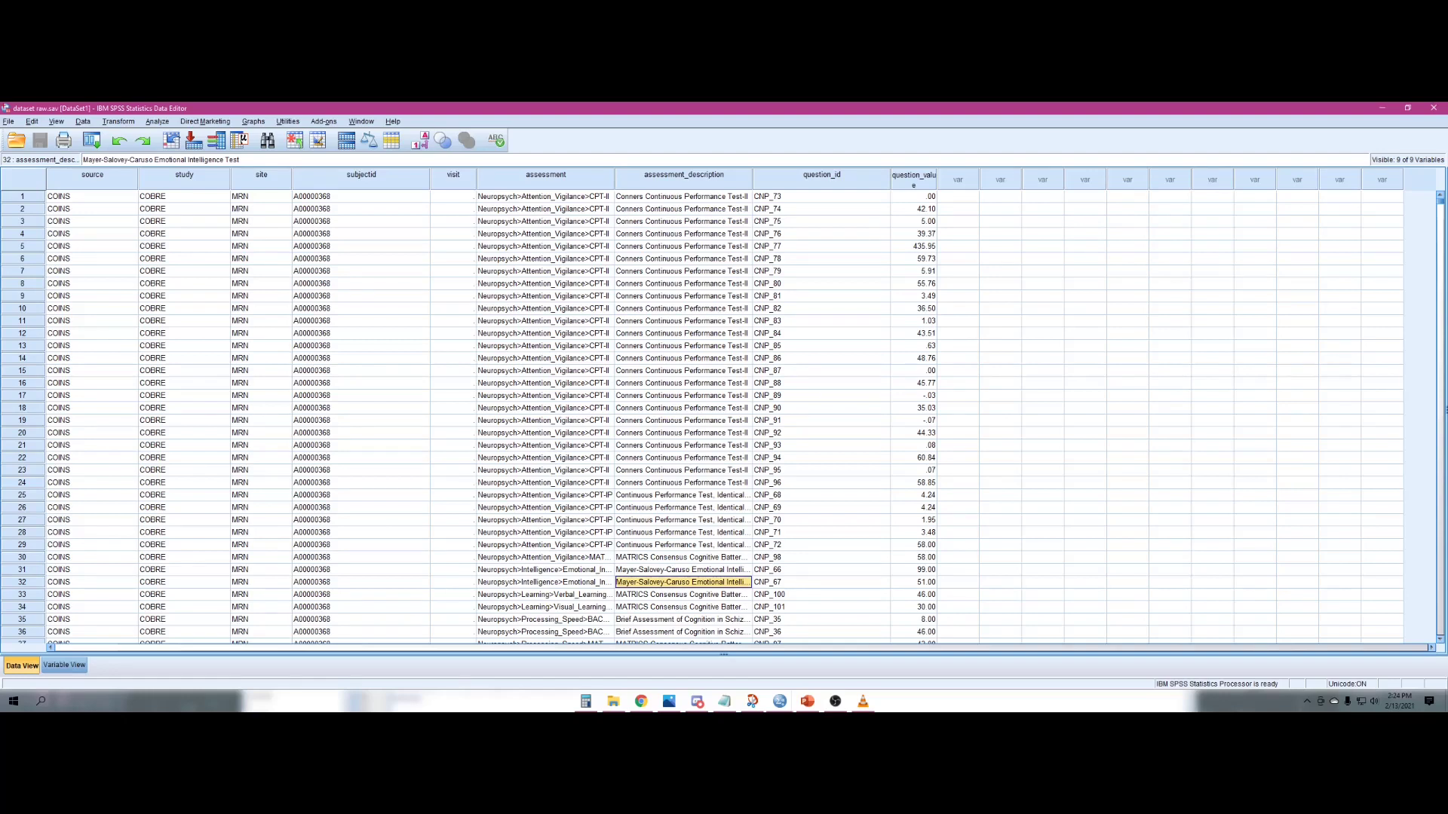
click(821, 582)
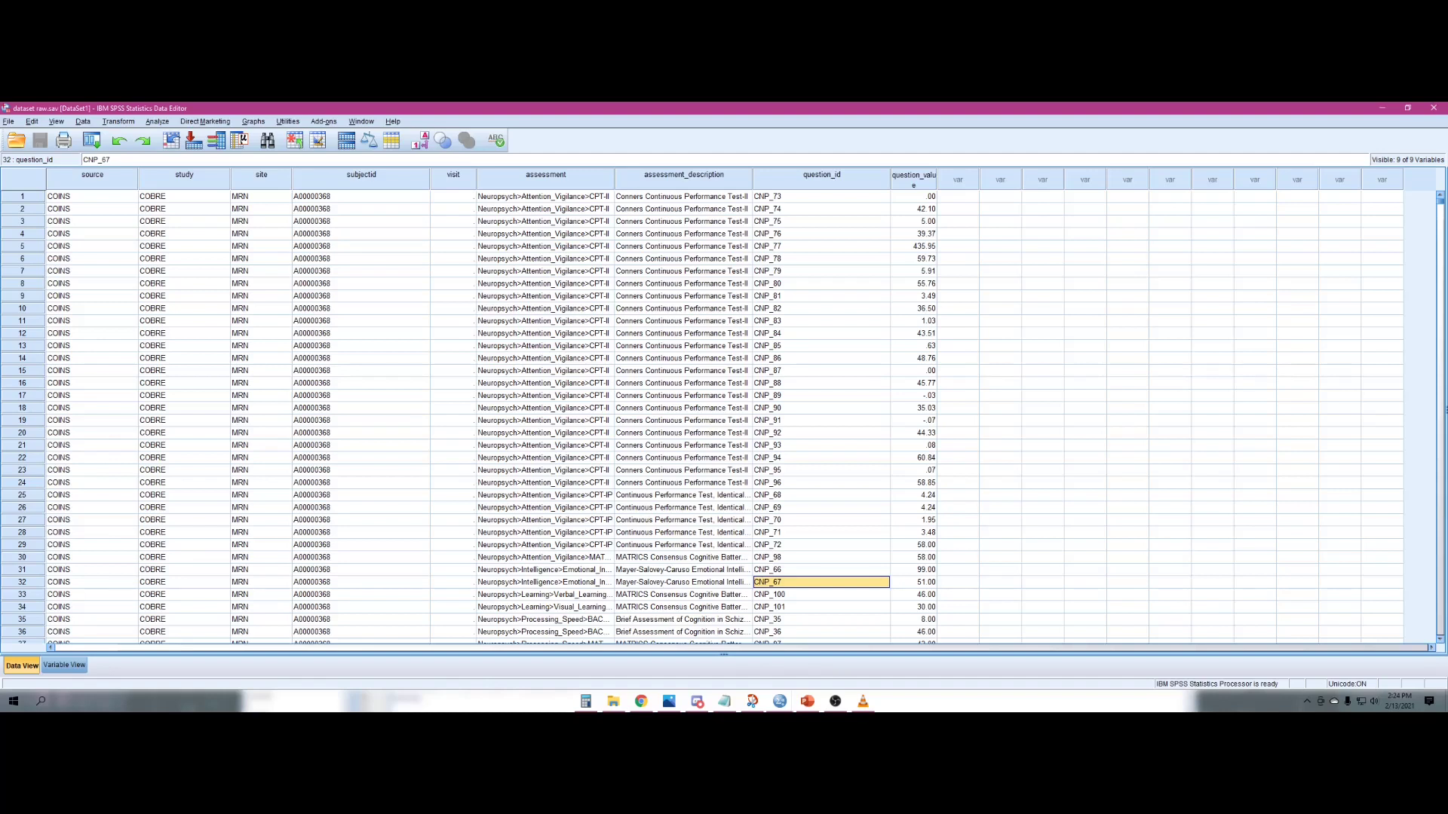
click(914, 582)
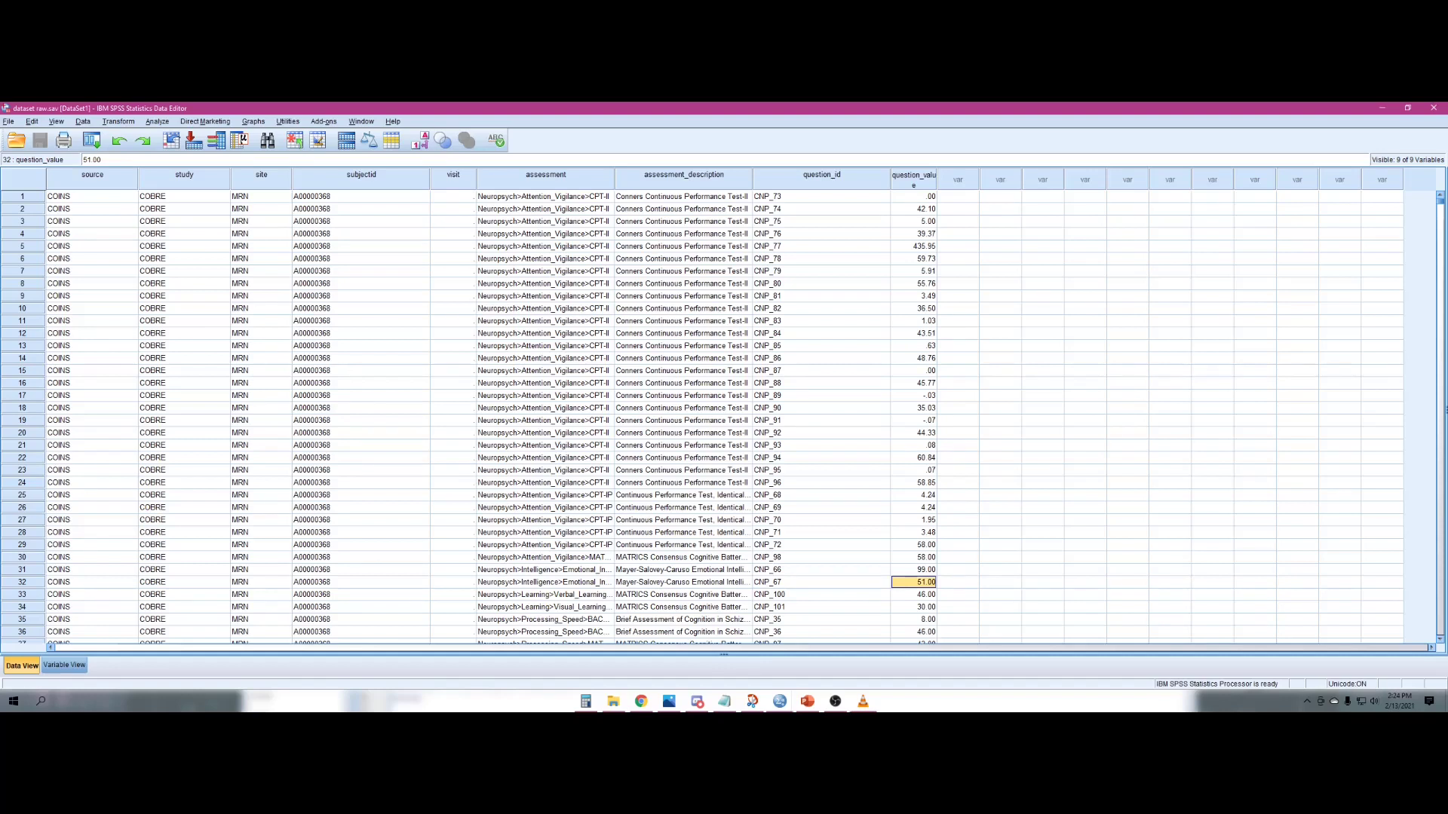
Bring up the "video example syntax.sps" syntax window and position it over the dataset
click(9, 122)
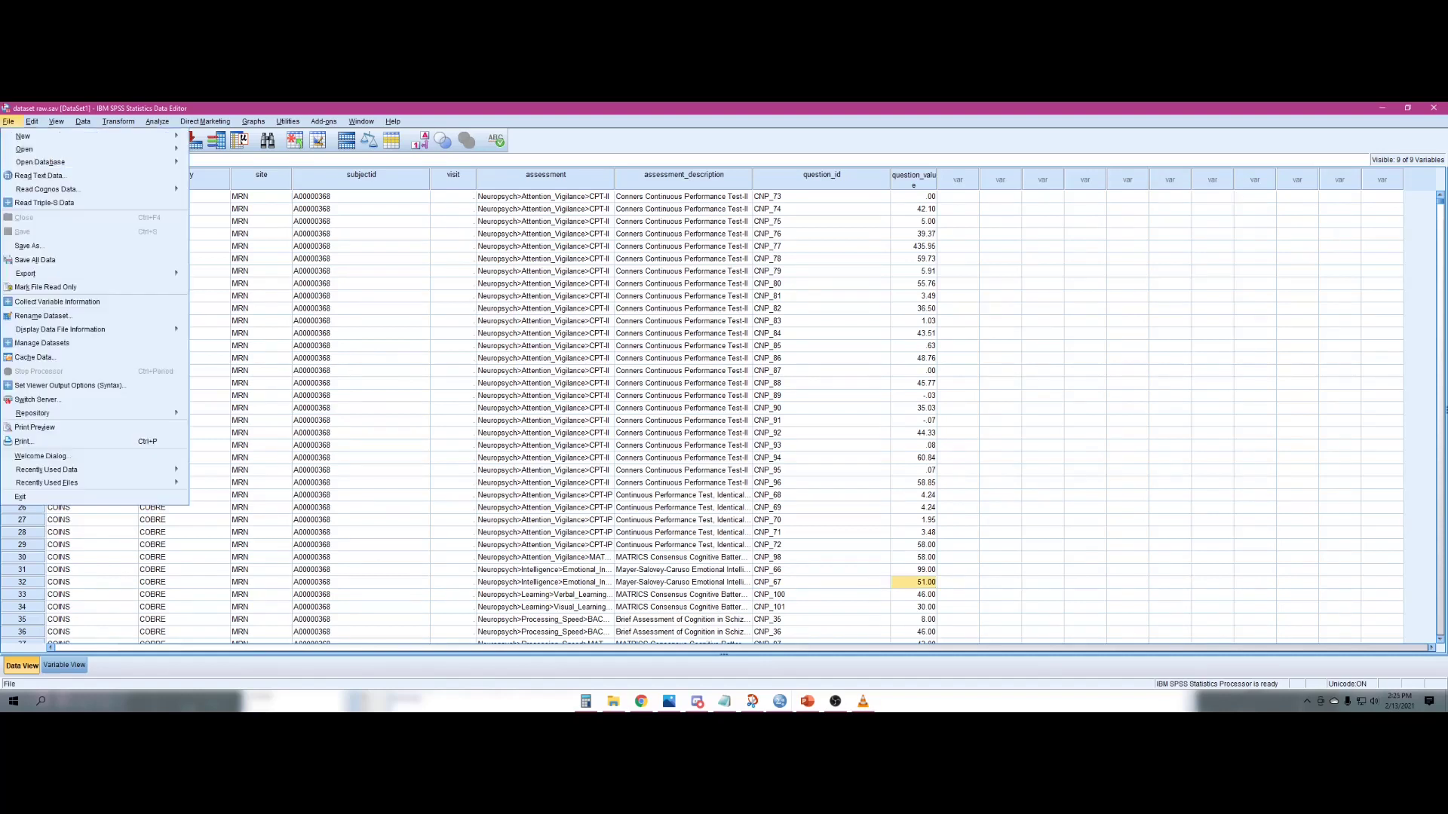
mouse_move(24, 136)
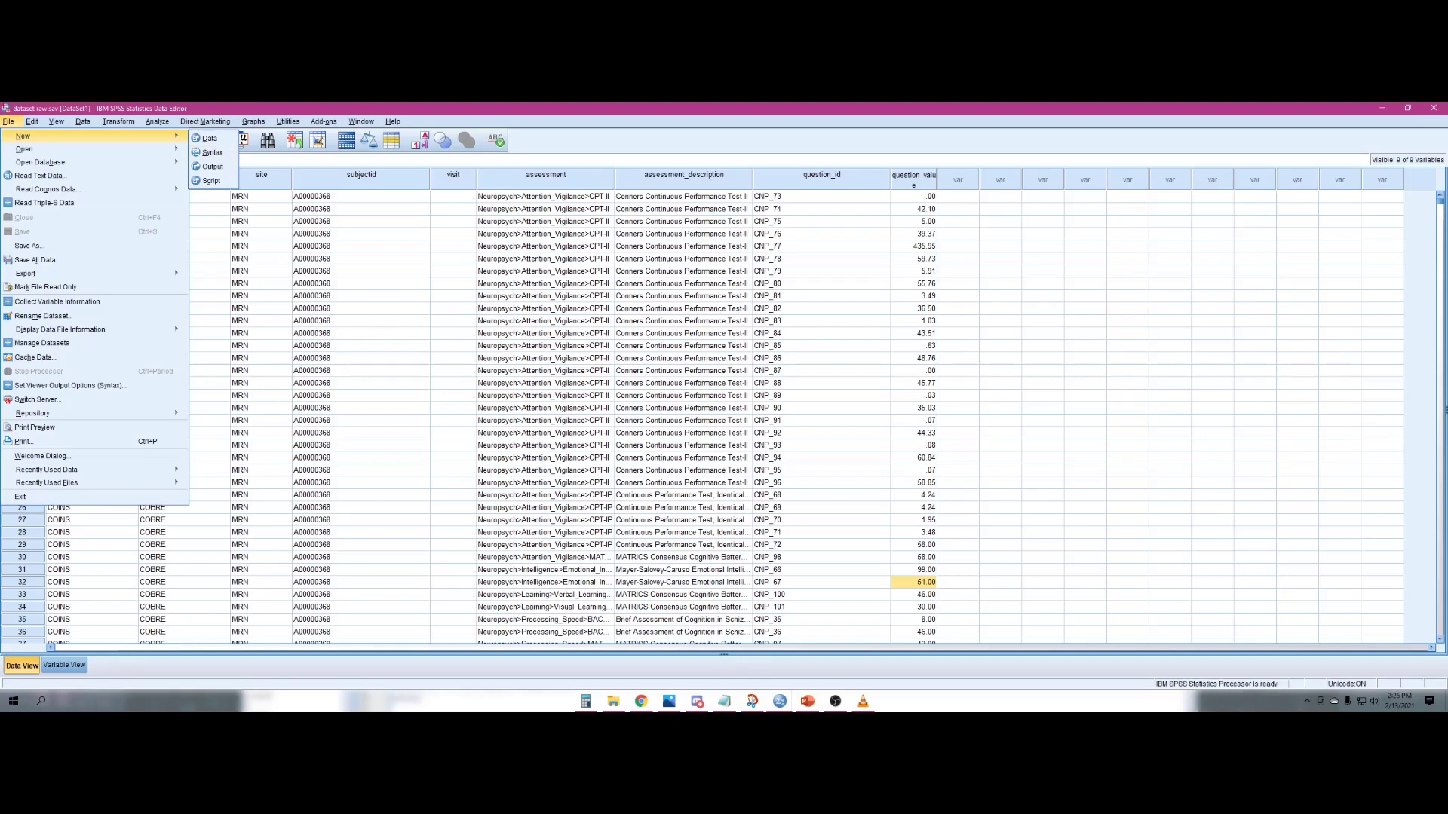
click(780, 702)
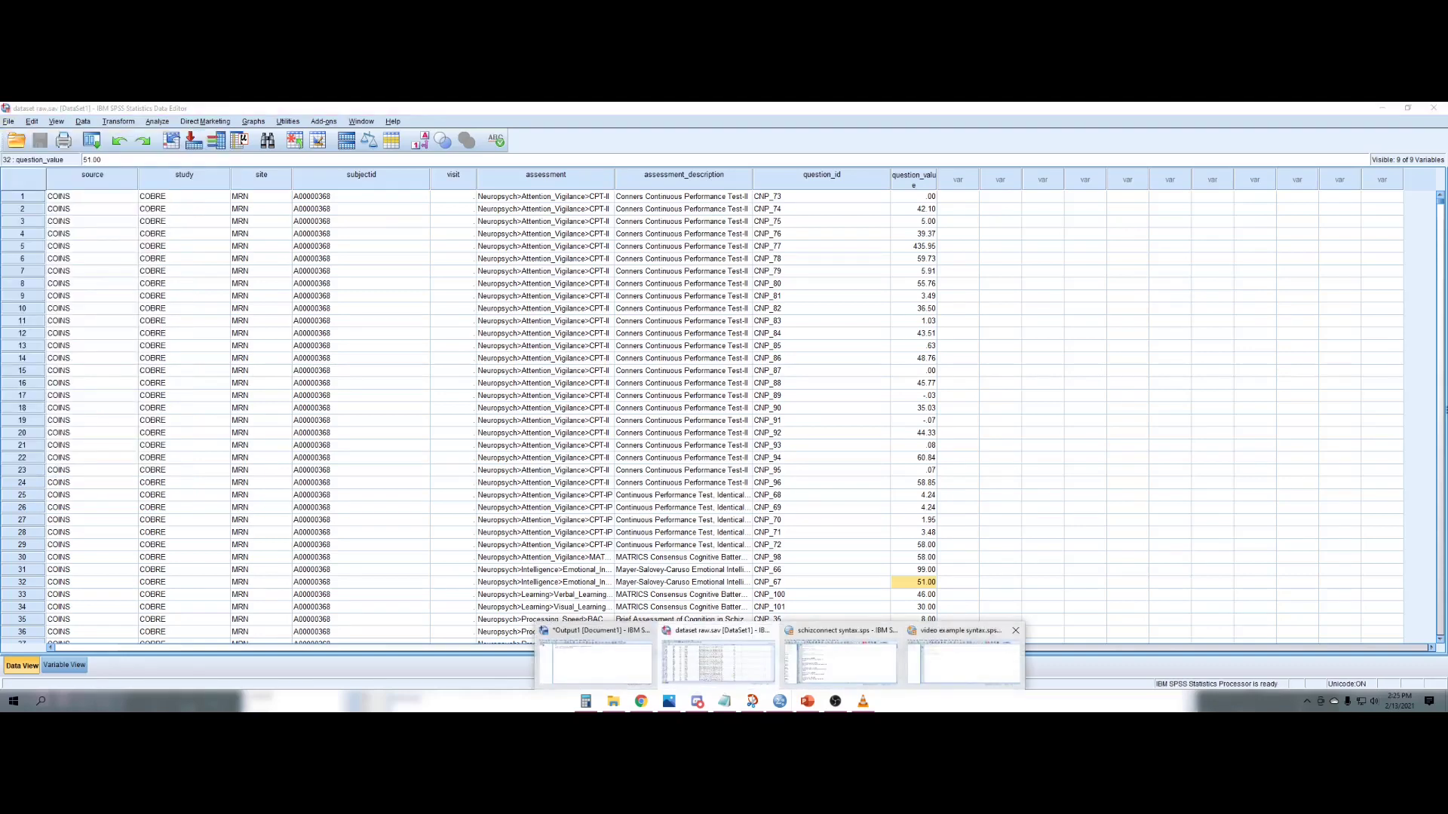
click(964, 662)
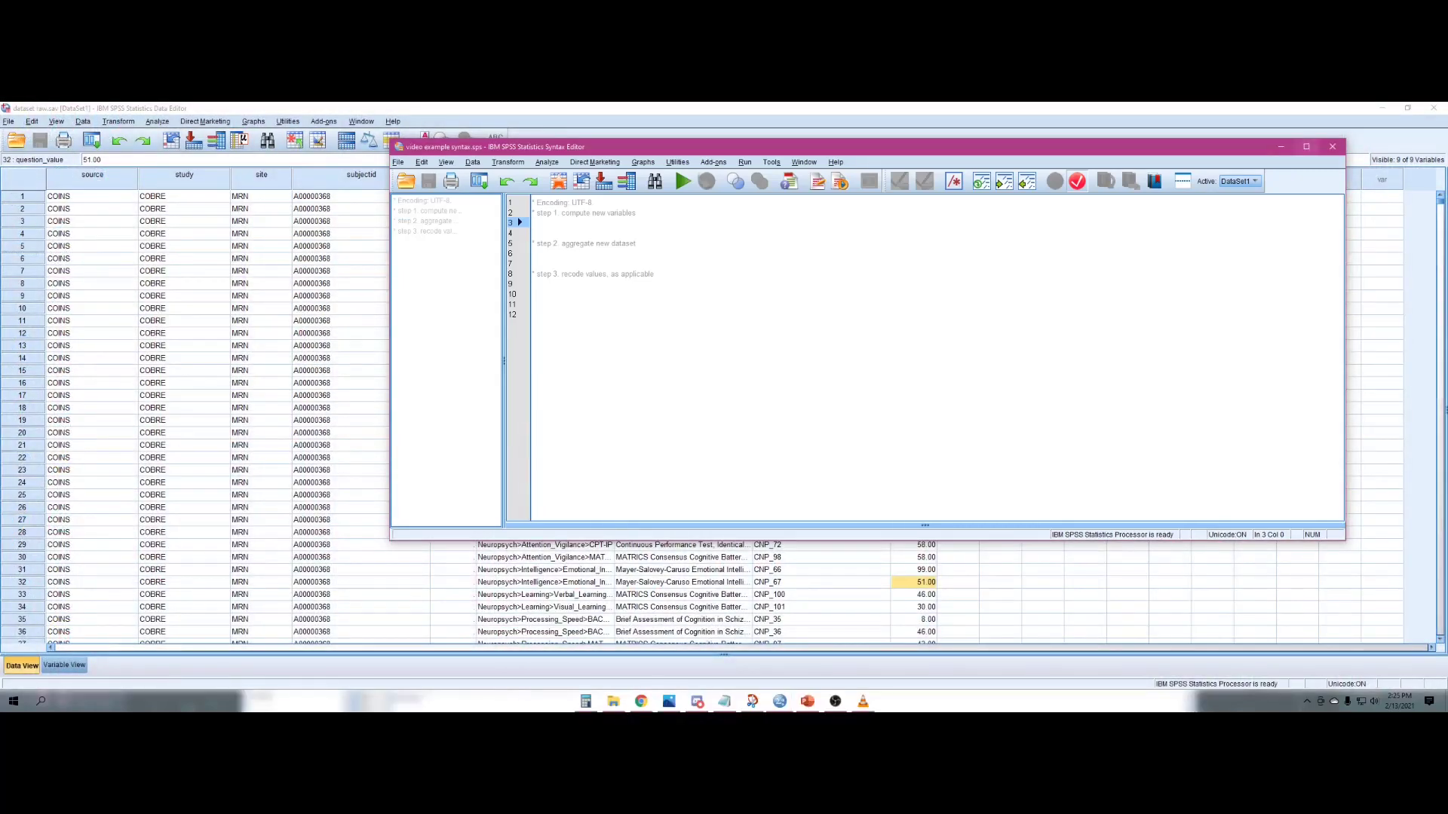
drag(768, 146, 548, 187)
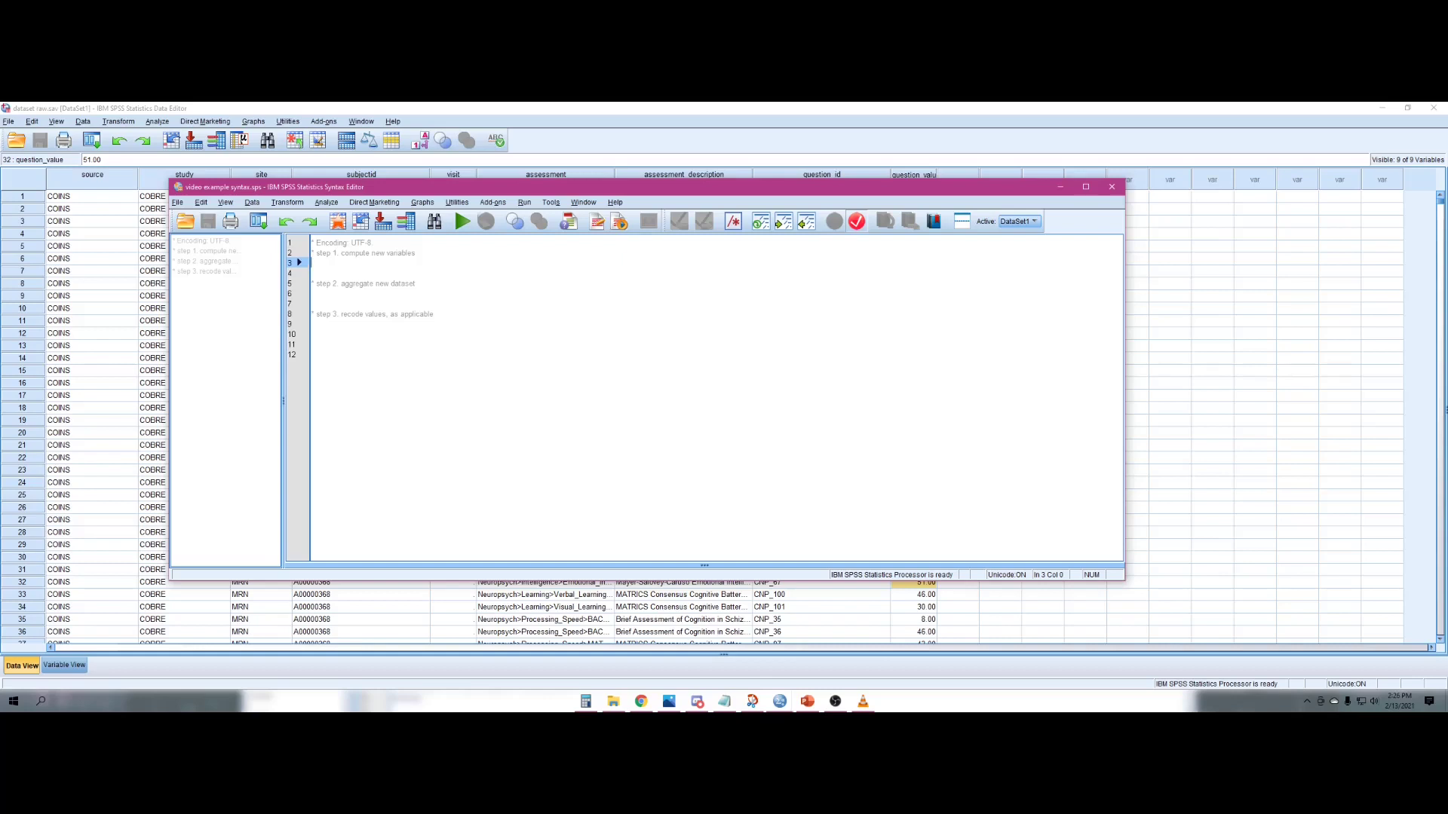
Write the statement "COMPUTE ei_tscore = $SYSMIS." under the step 1 comment in the syntax file
text(COM)
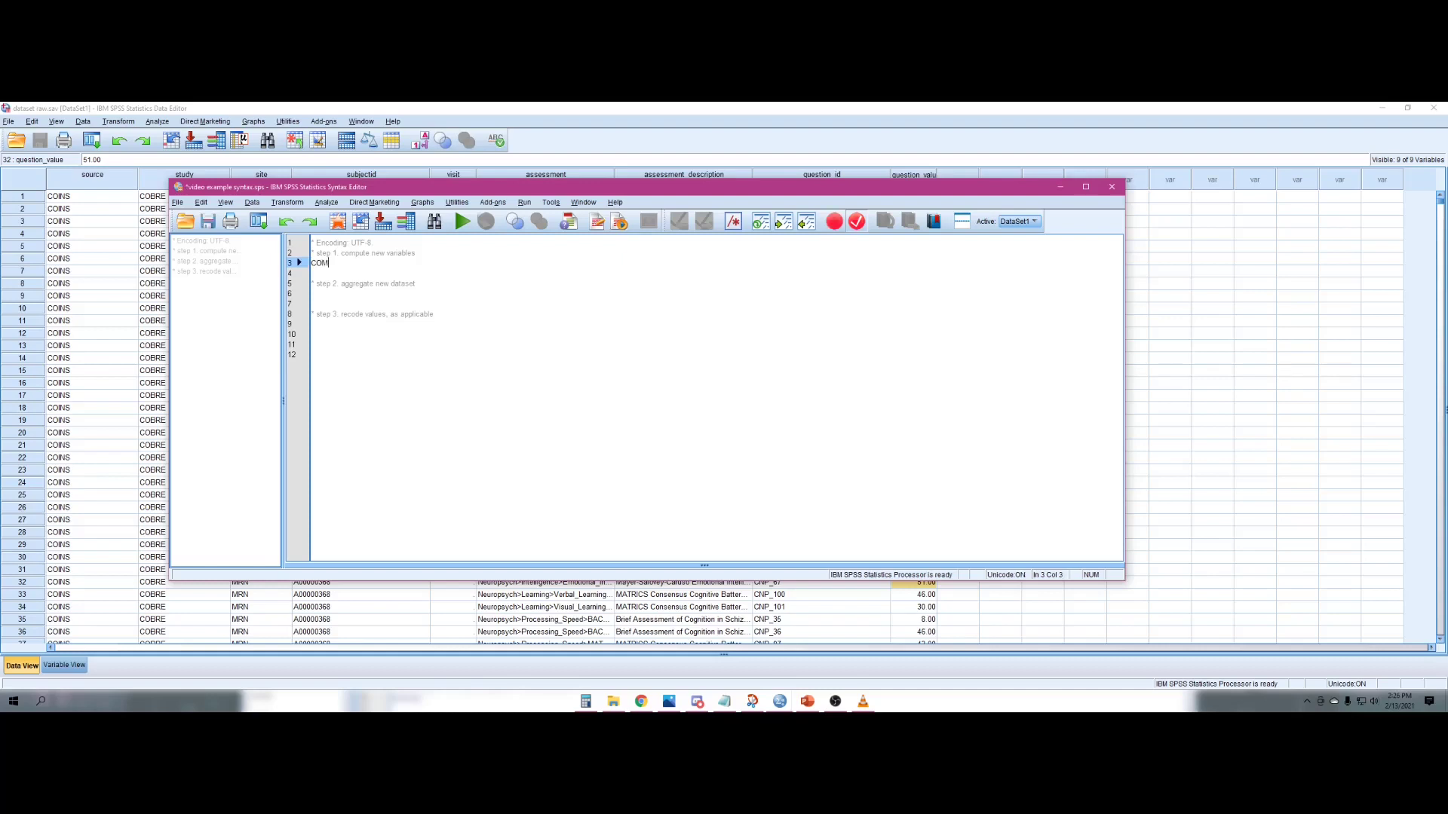
text(PUTE)
key(Return)
key(Right)
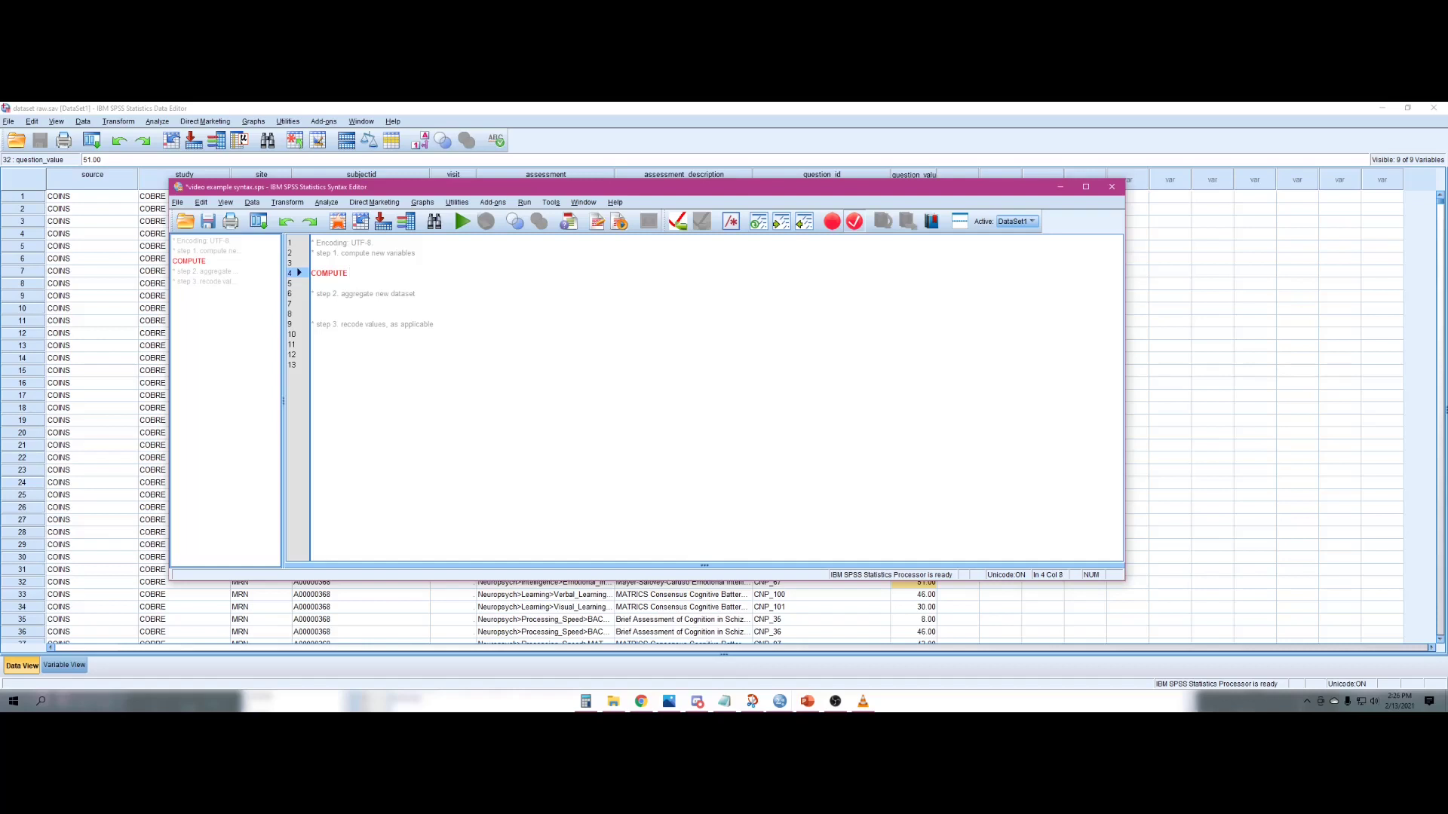
text(ei_tscore)
key(BackSpace)
text(MIS.)
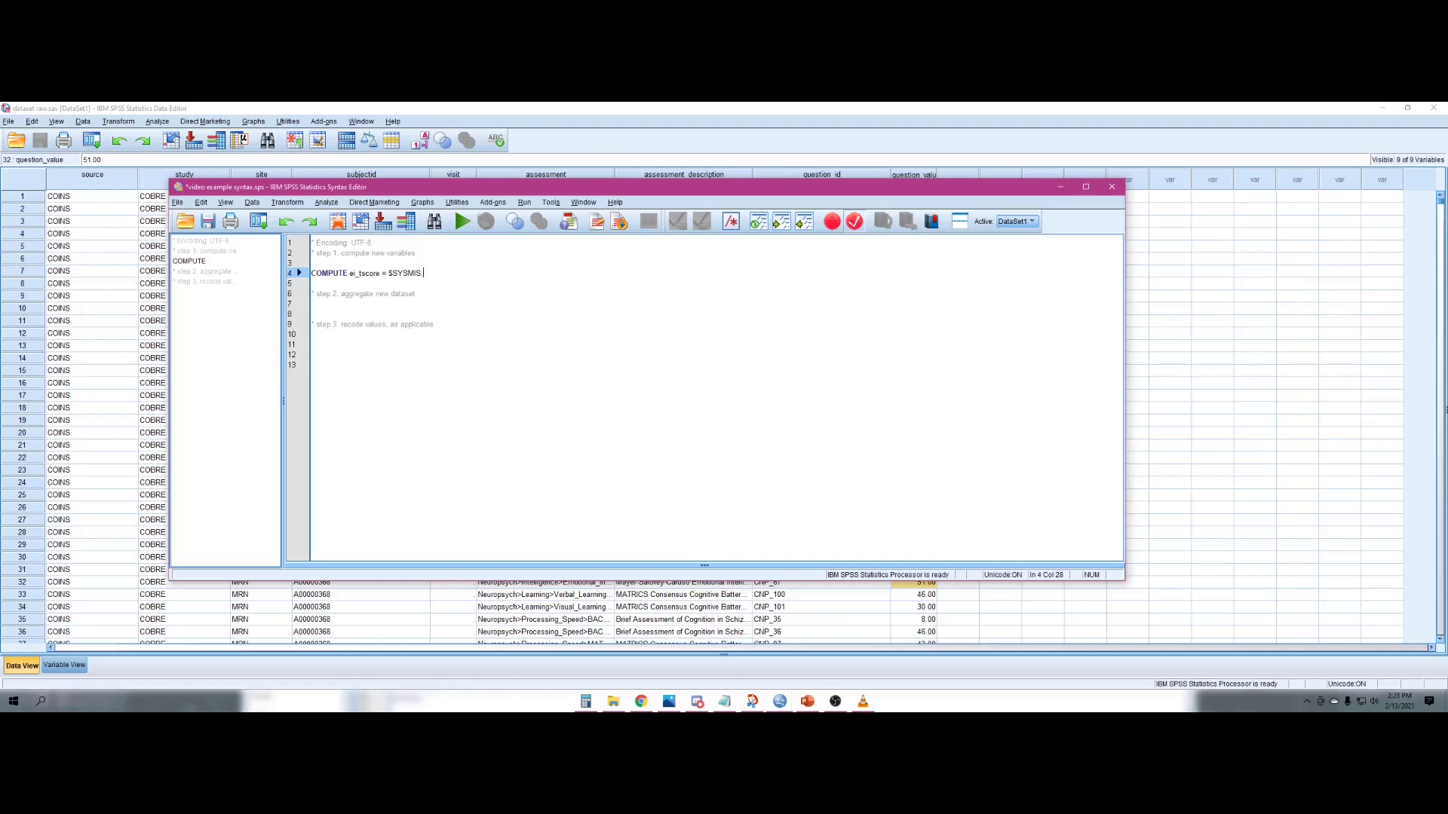
key(Return)
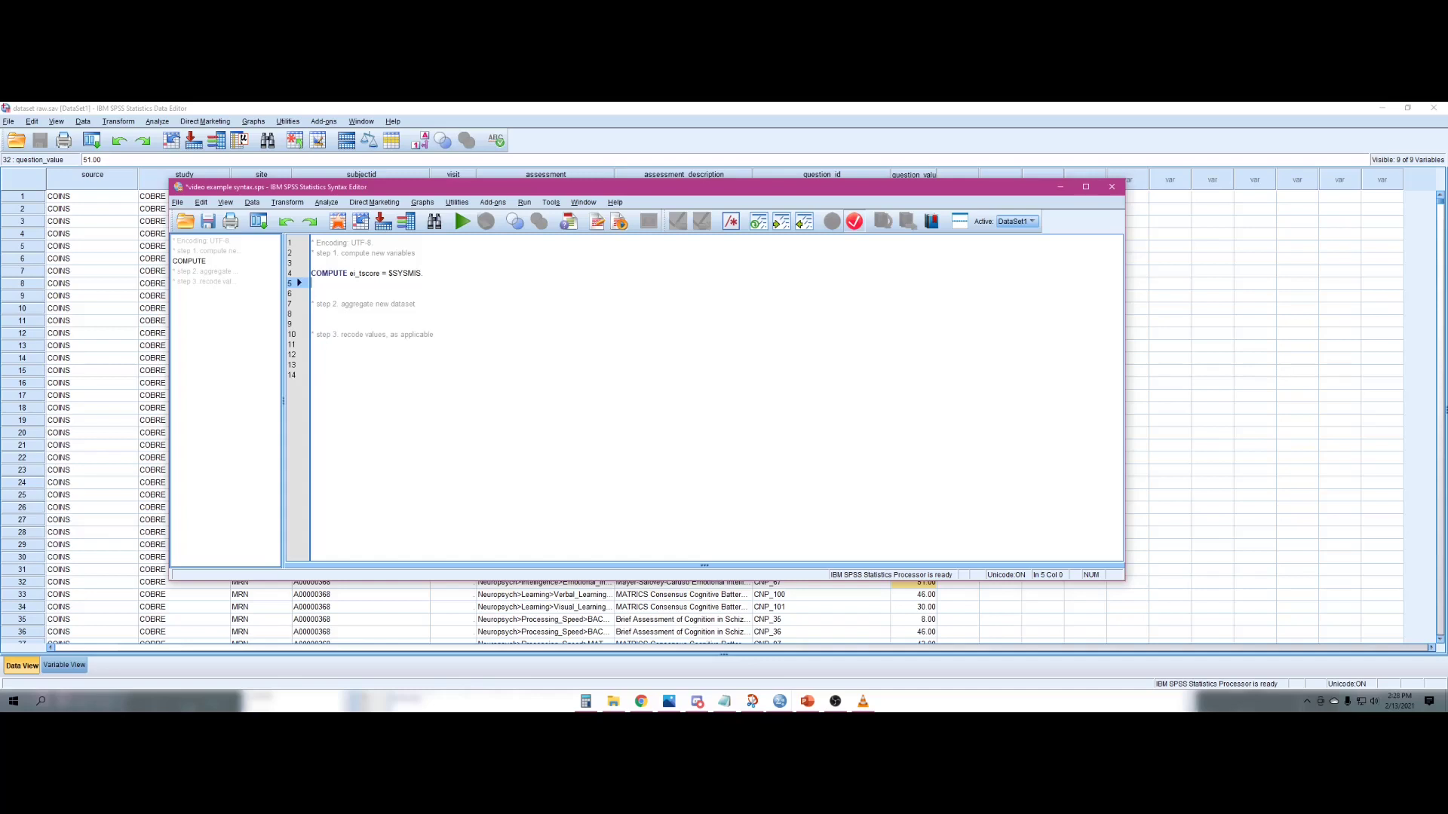
Add an "execute." command on the line below the COMPUTE statement
text(exe)
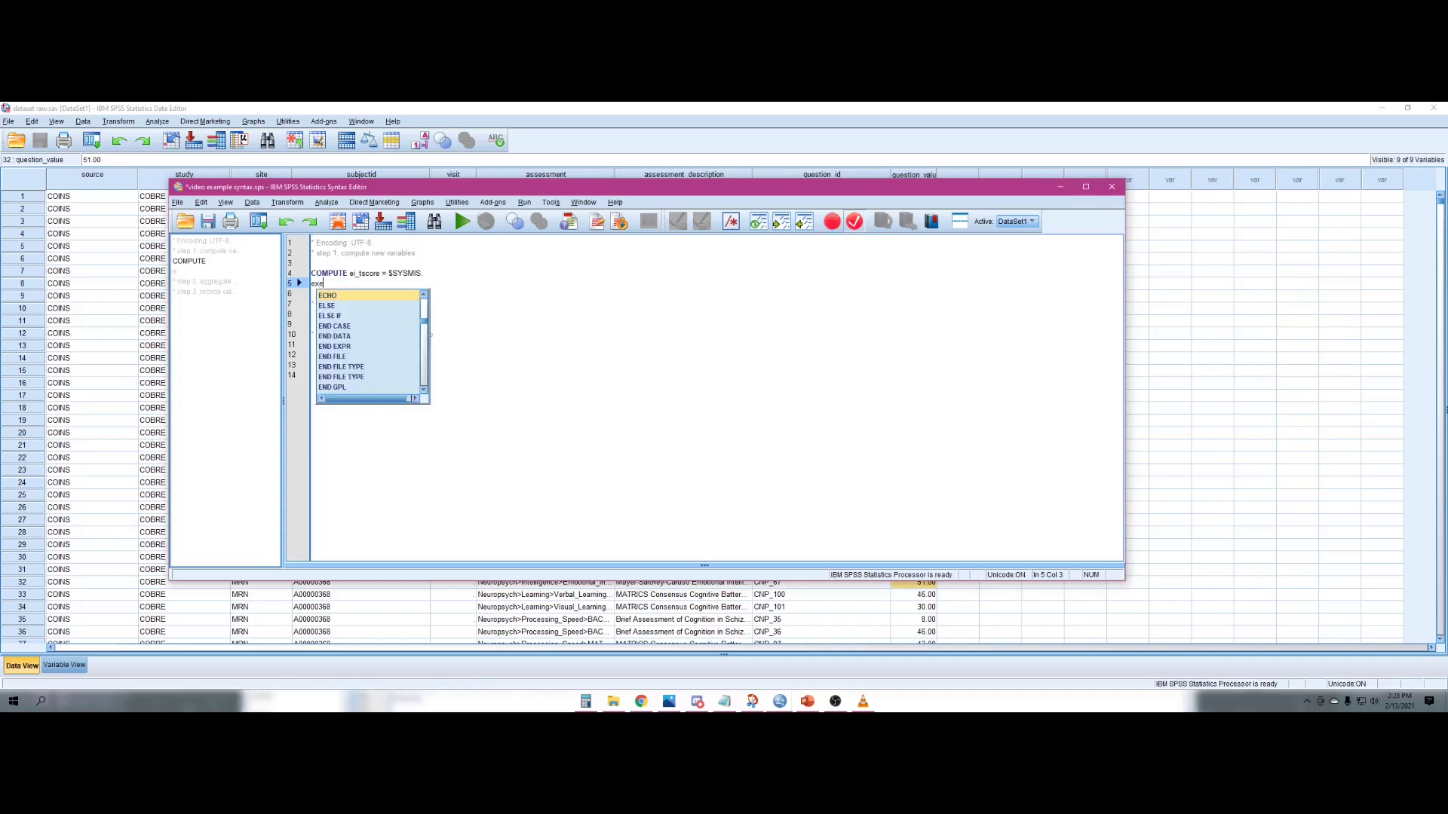
text(cute.)
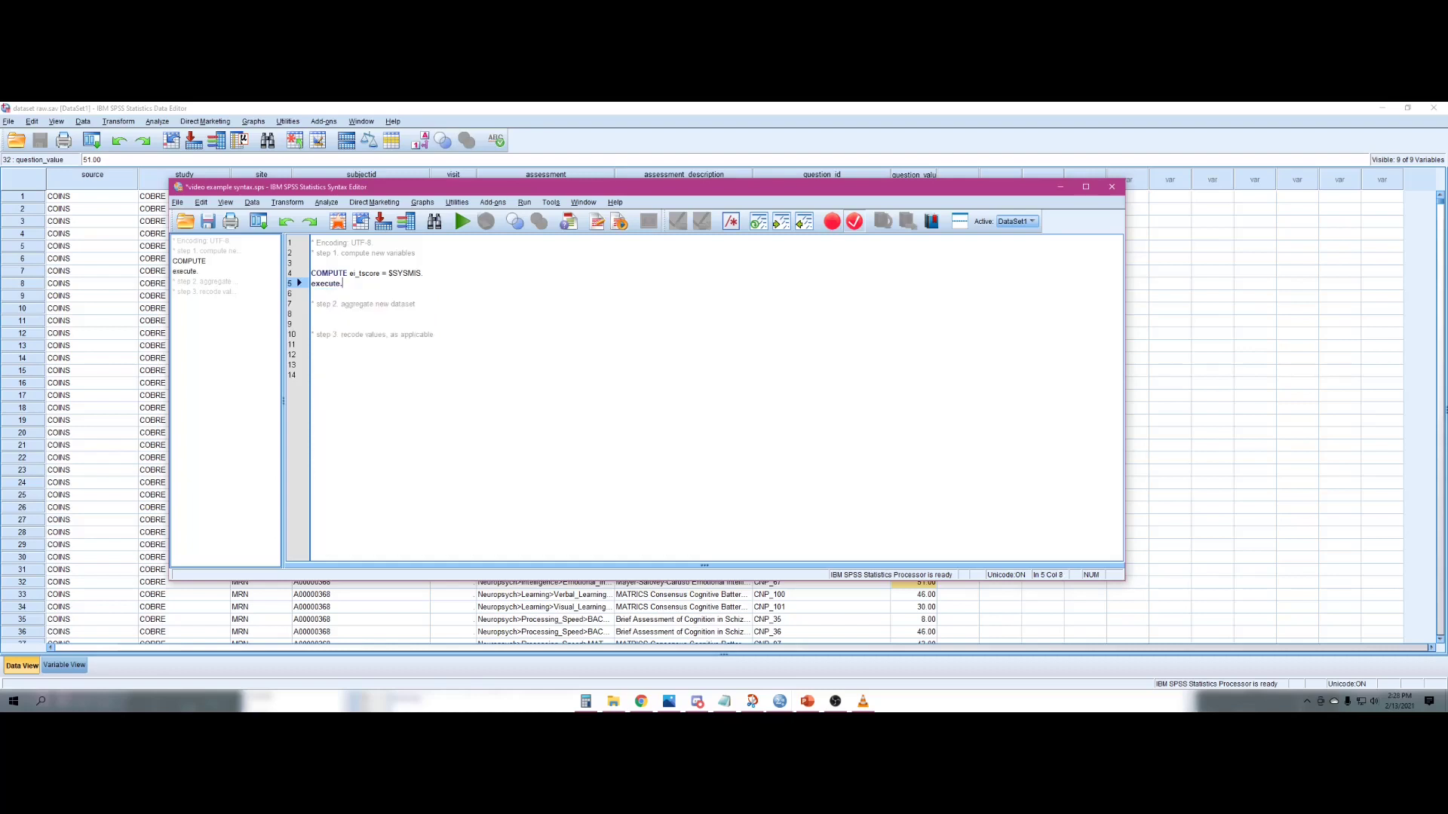
key(Up)
key(Down)
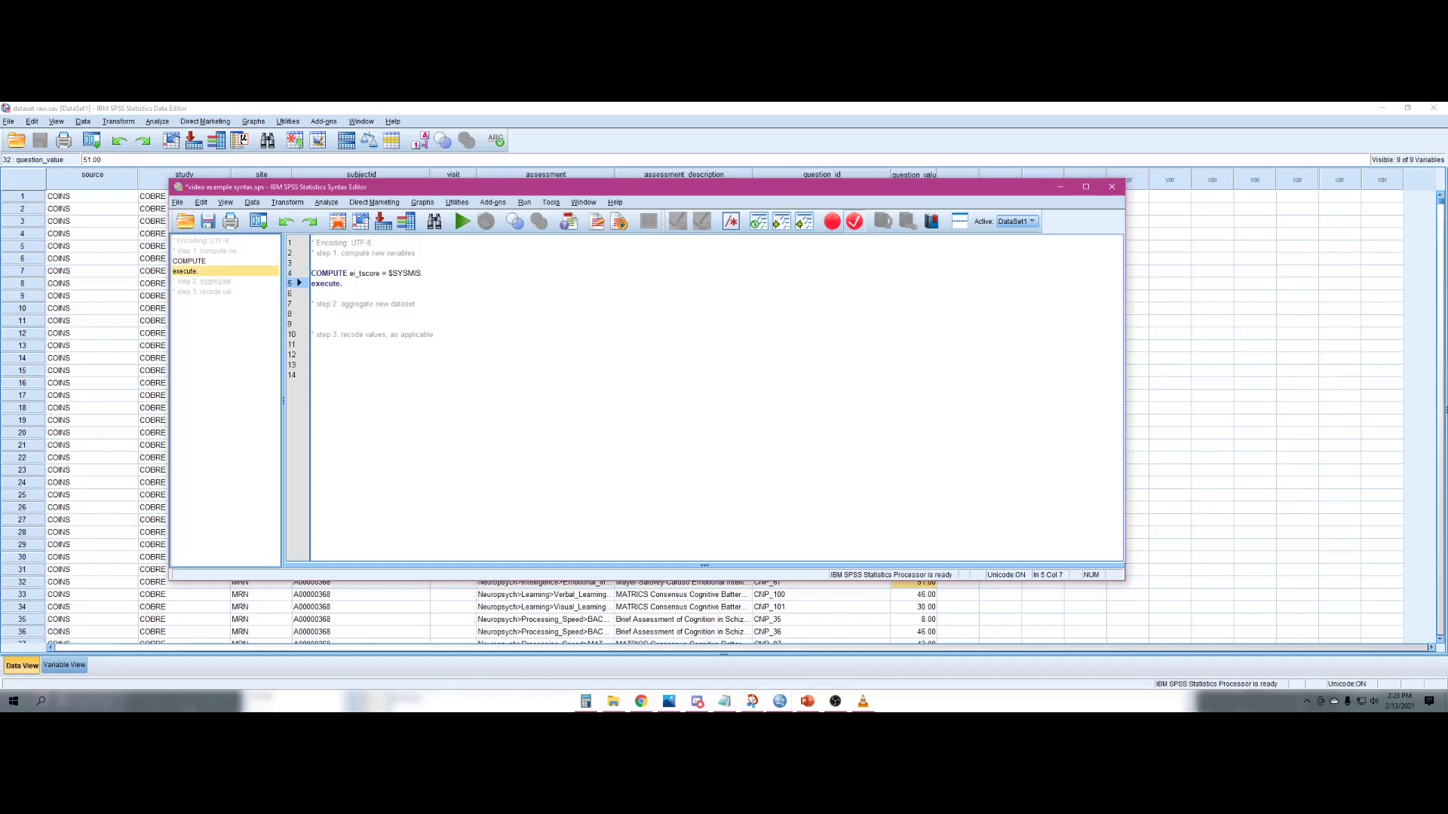
key(Up)
key(Down)
Insert the line if (question_id = "CNP_67") ei_tscore = question_value. between the COMPUTE statement and execute
key(Return)
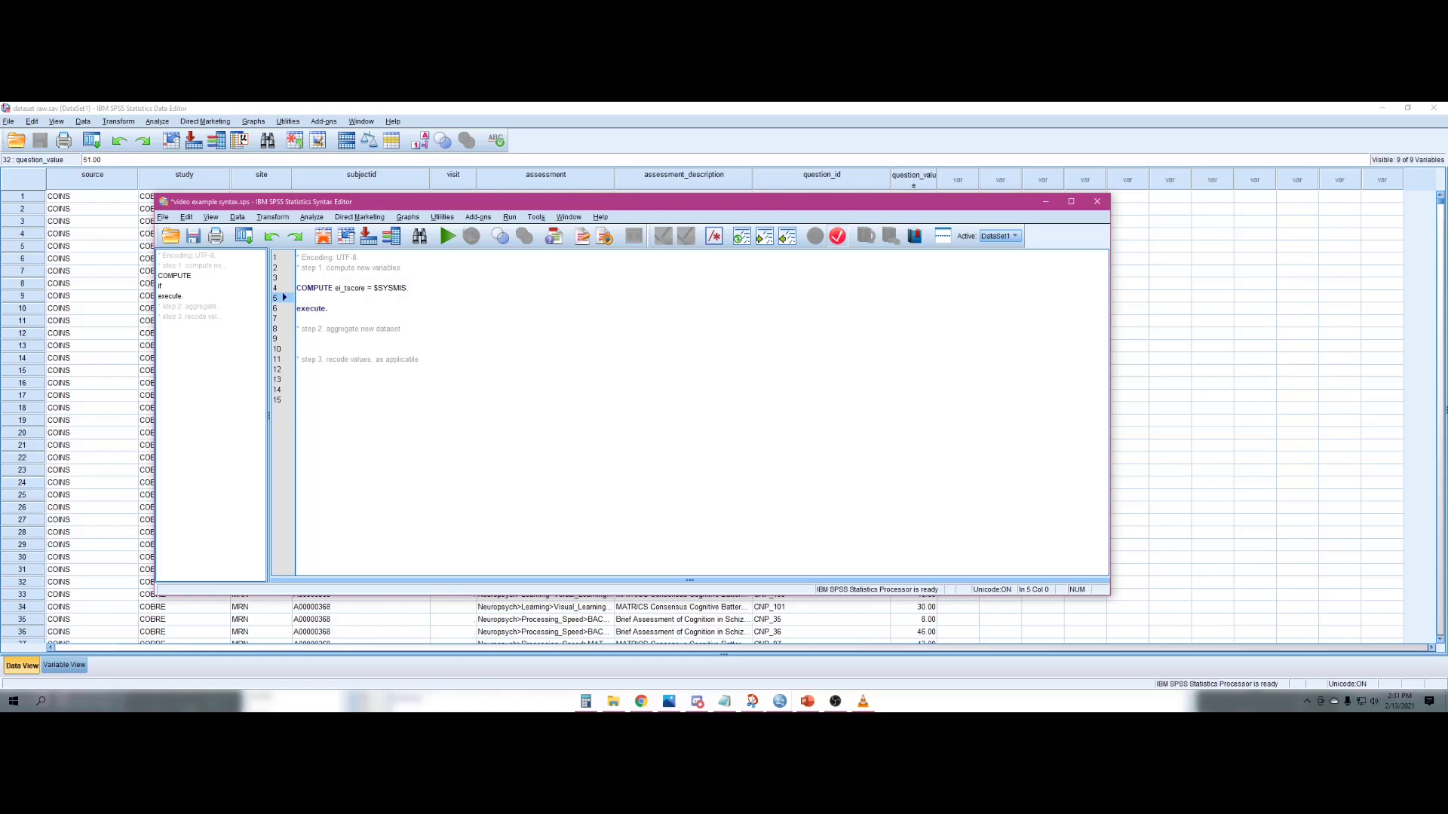
text(if )
text(())
text(question_)
text(id = ")
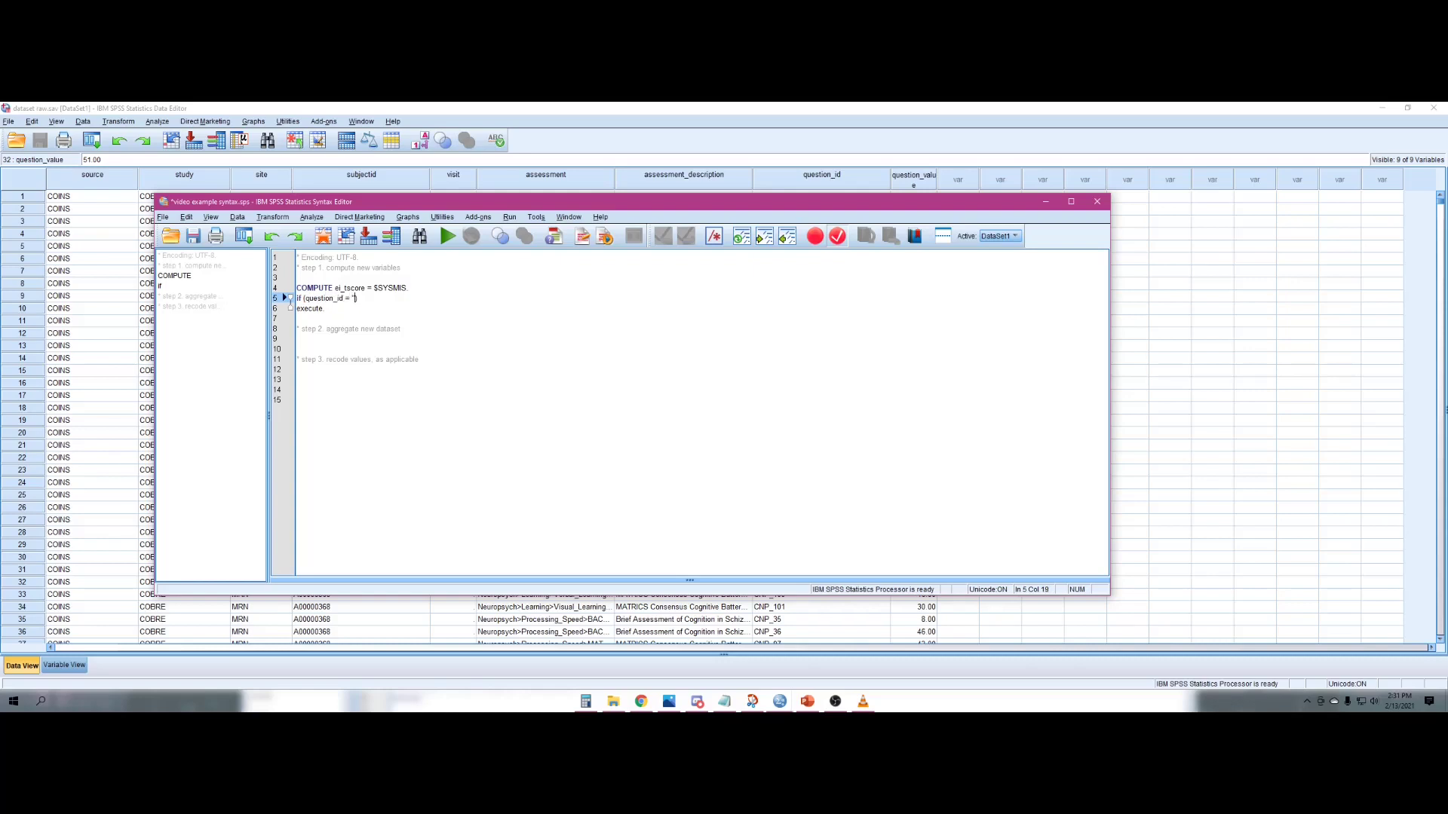
text(CNP_67"))
drag(578, 207, 606, 175)
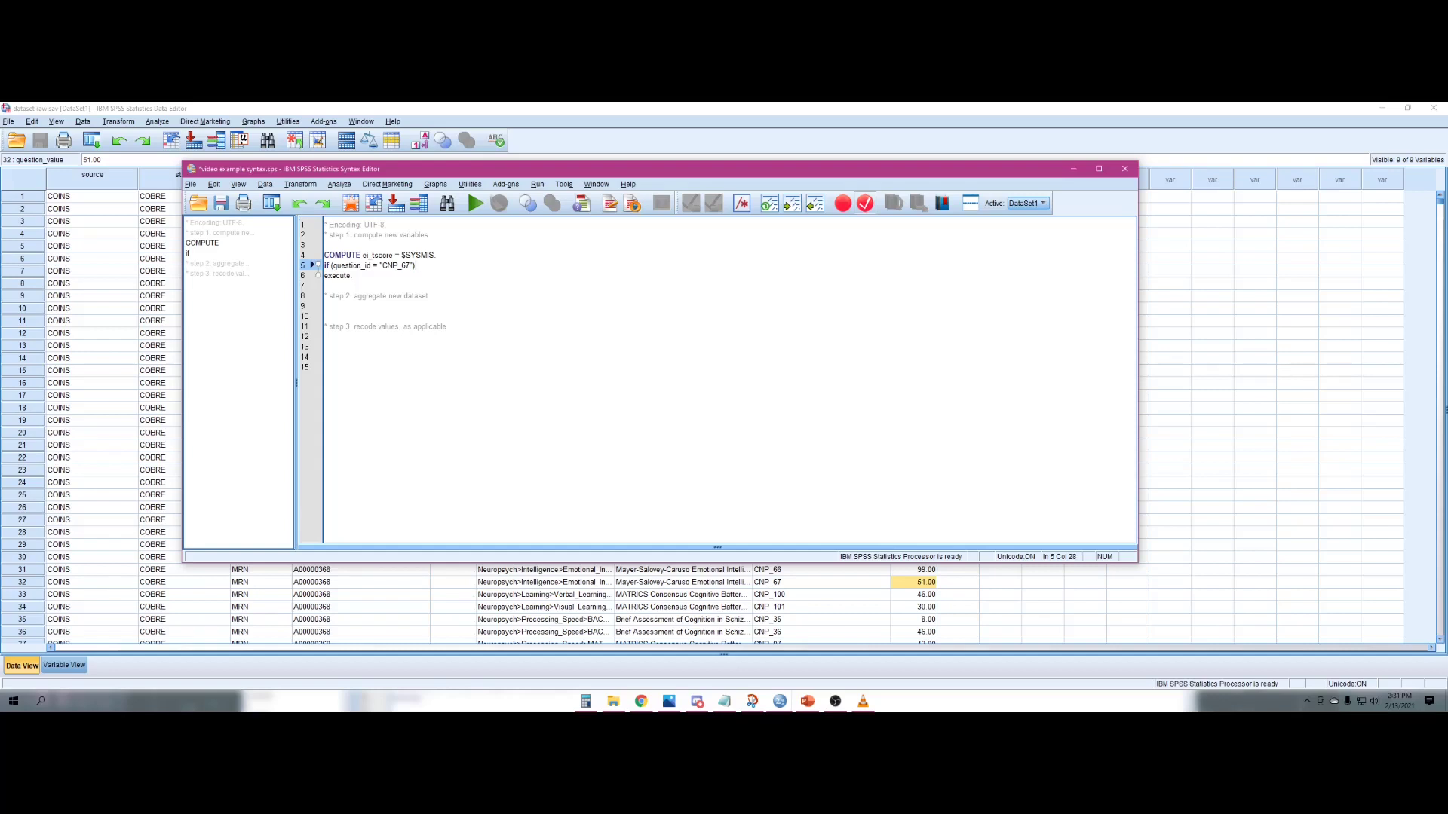
text(ei_tscore =)
drag(656, 169, 651, 212)
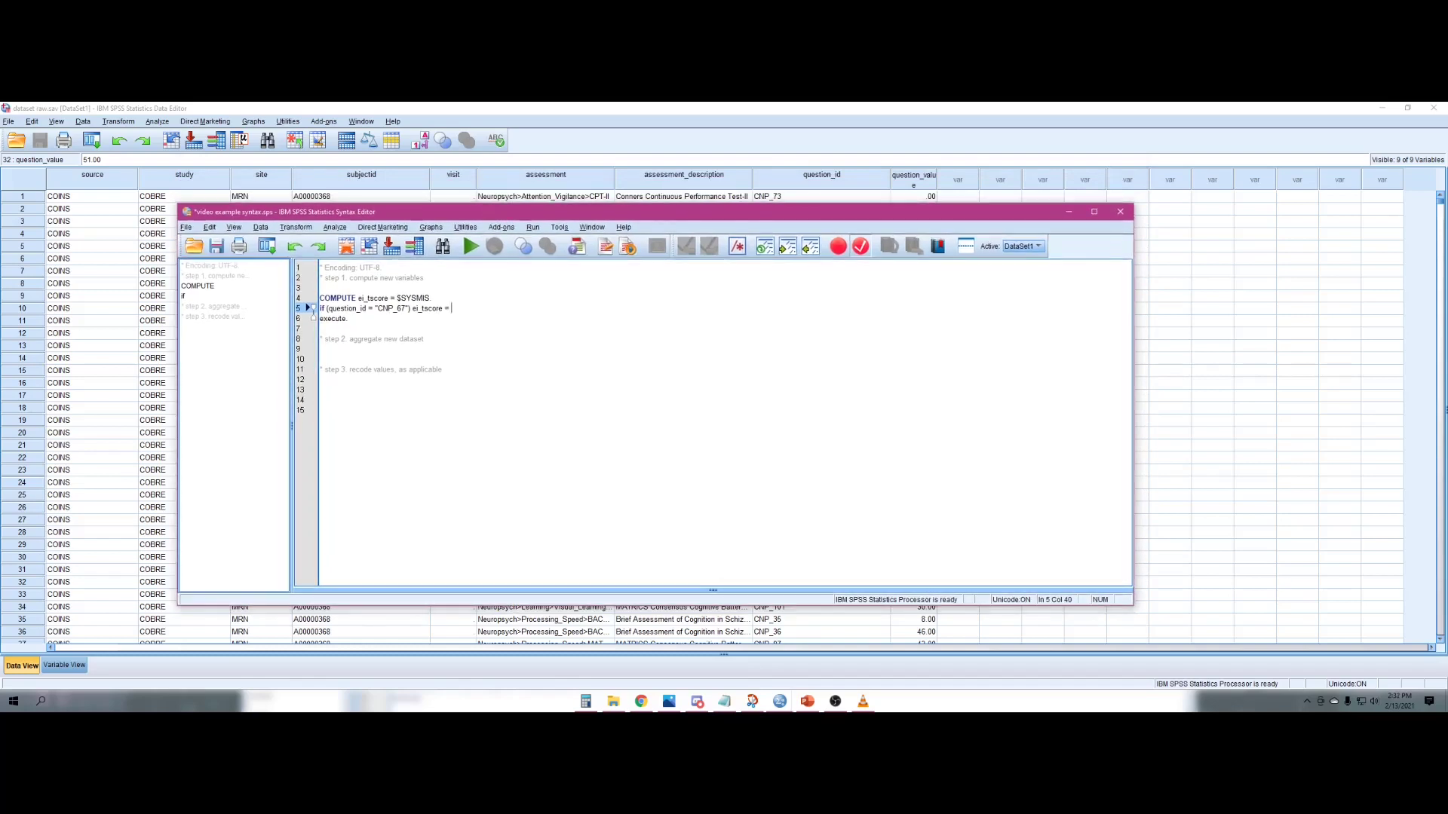
text(question_value)
Run only the COMPUTE, if and execute lines, and return to the dataset
drag(353, 319, 320, 299)
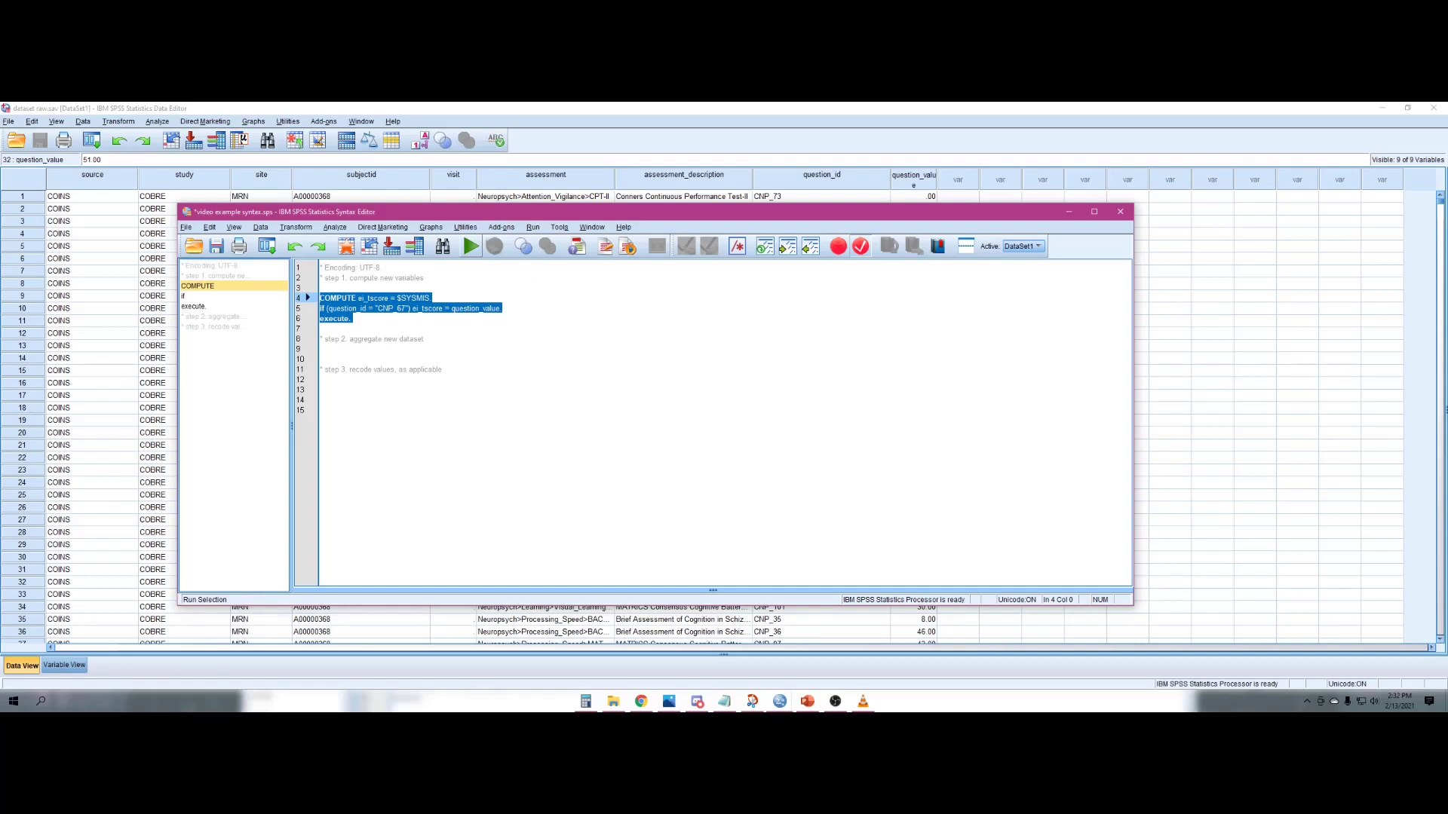
click(470, 247)
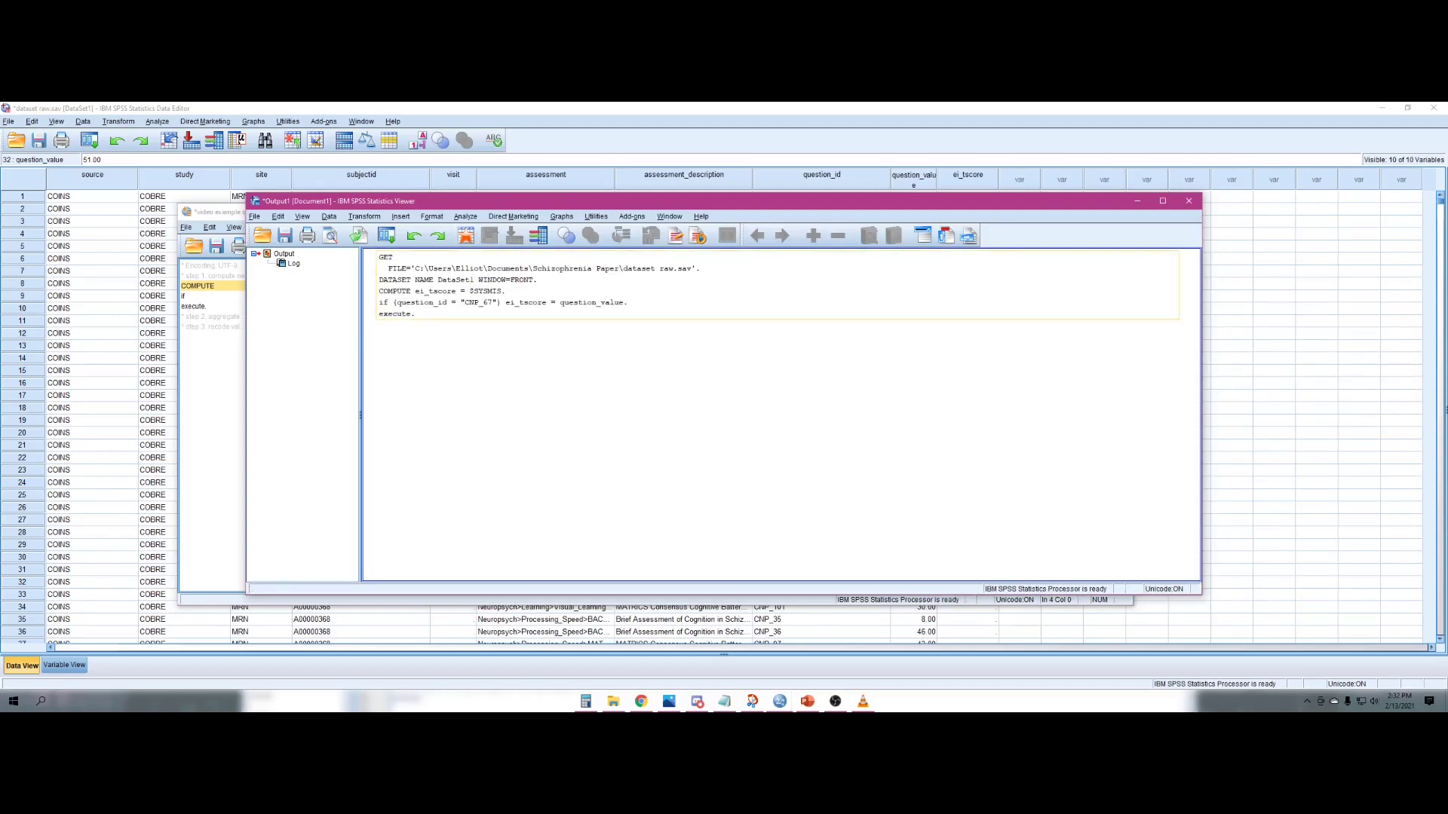
key(alt+Tab)
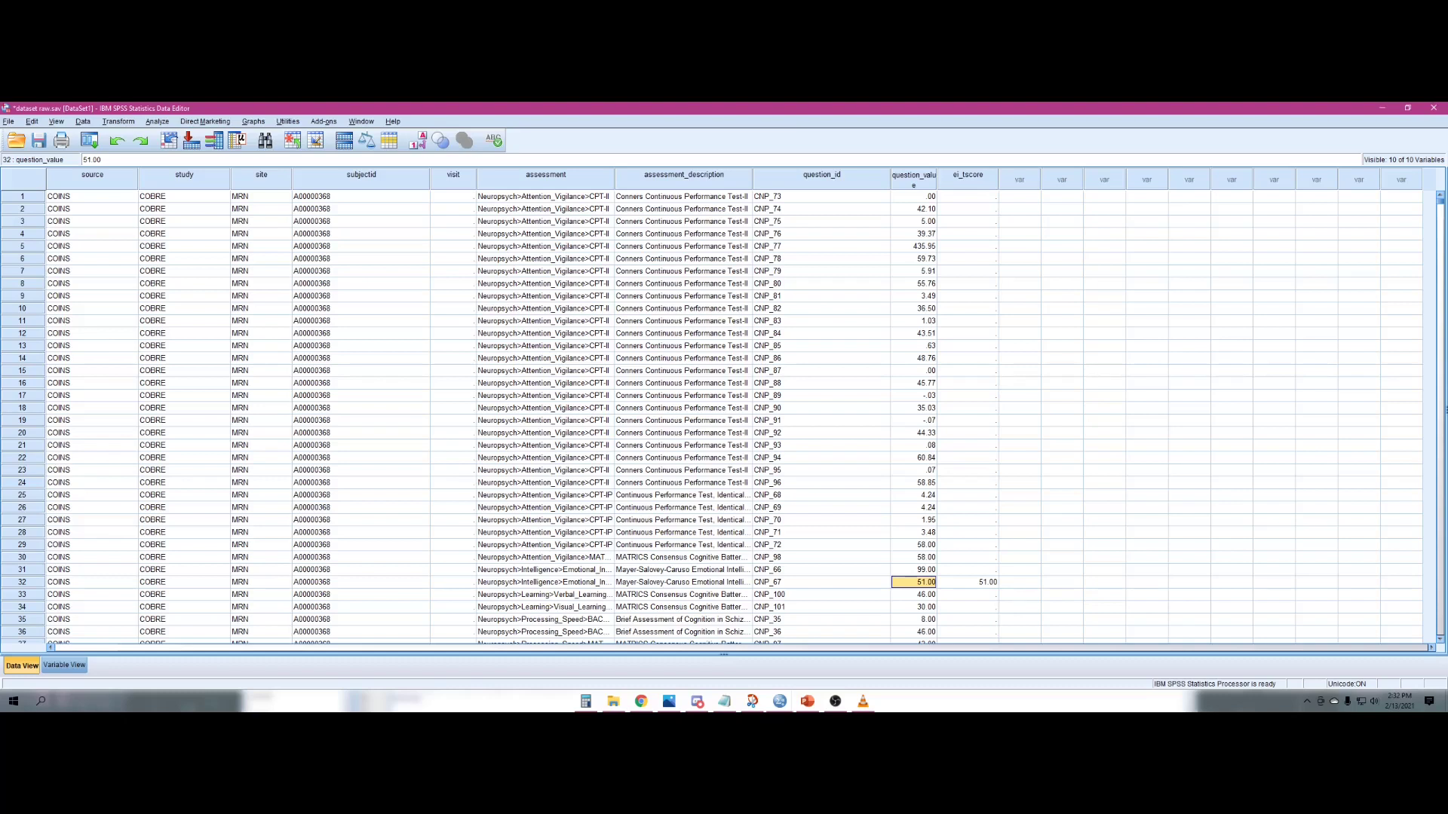
Check the new ei_tscore column against the CNP_67 entry in row 32 and the rows of the following subject
click(968, 582)
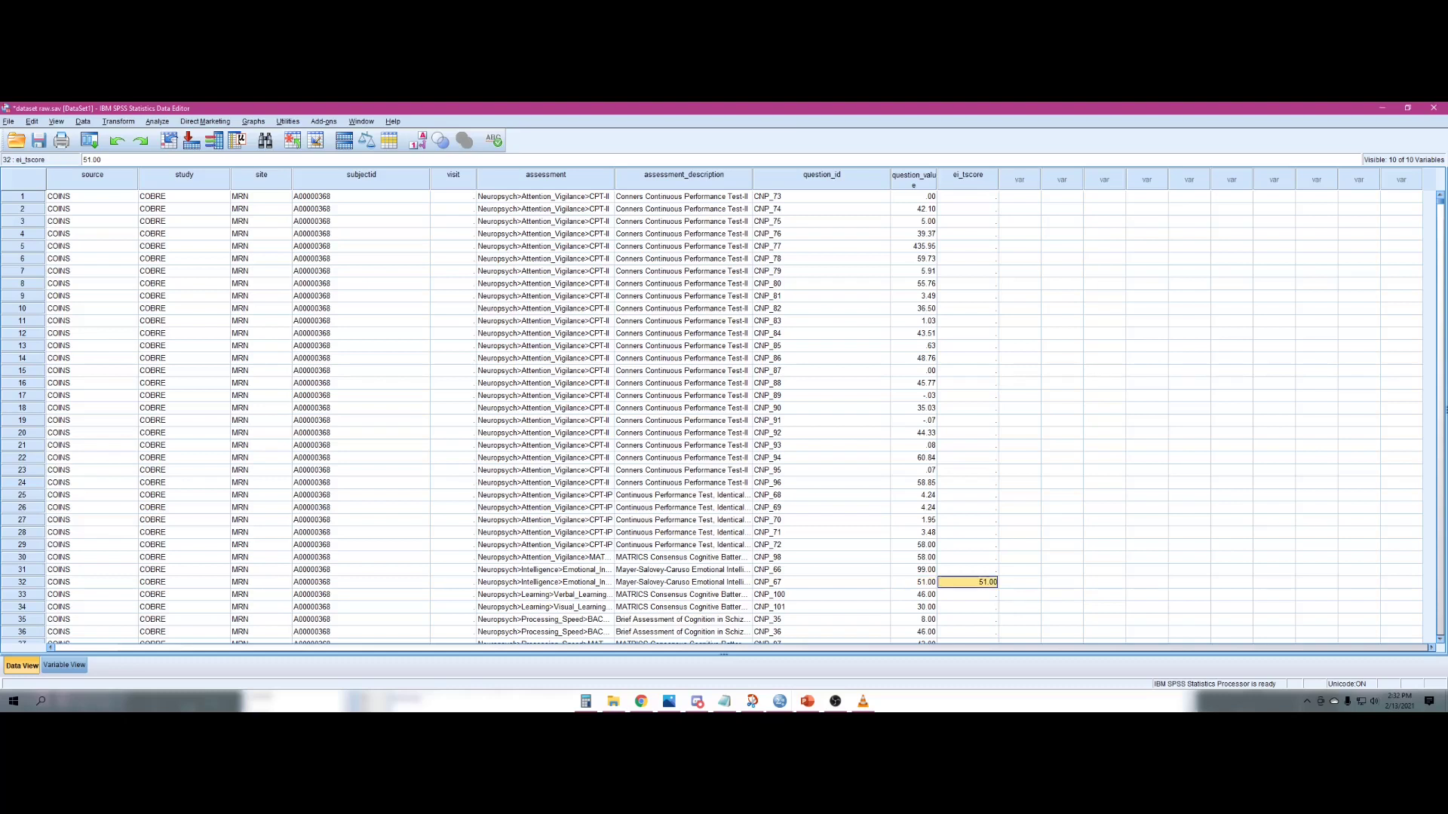
click(821, 582)
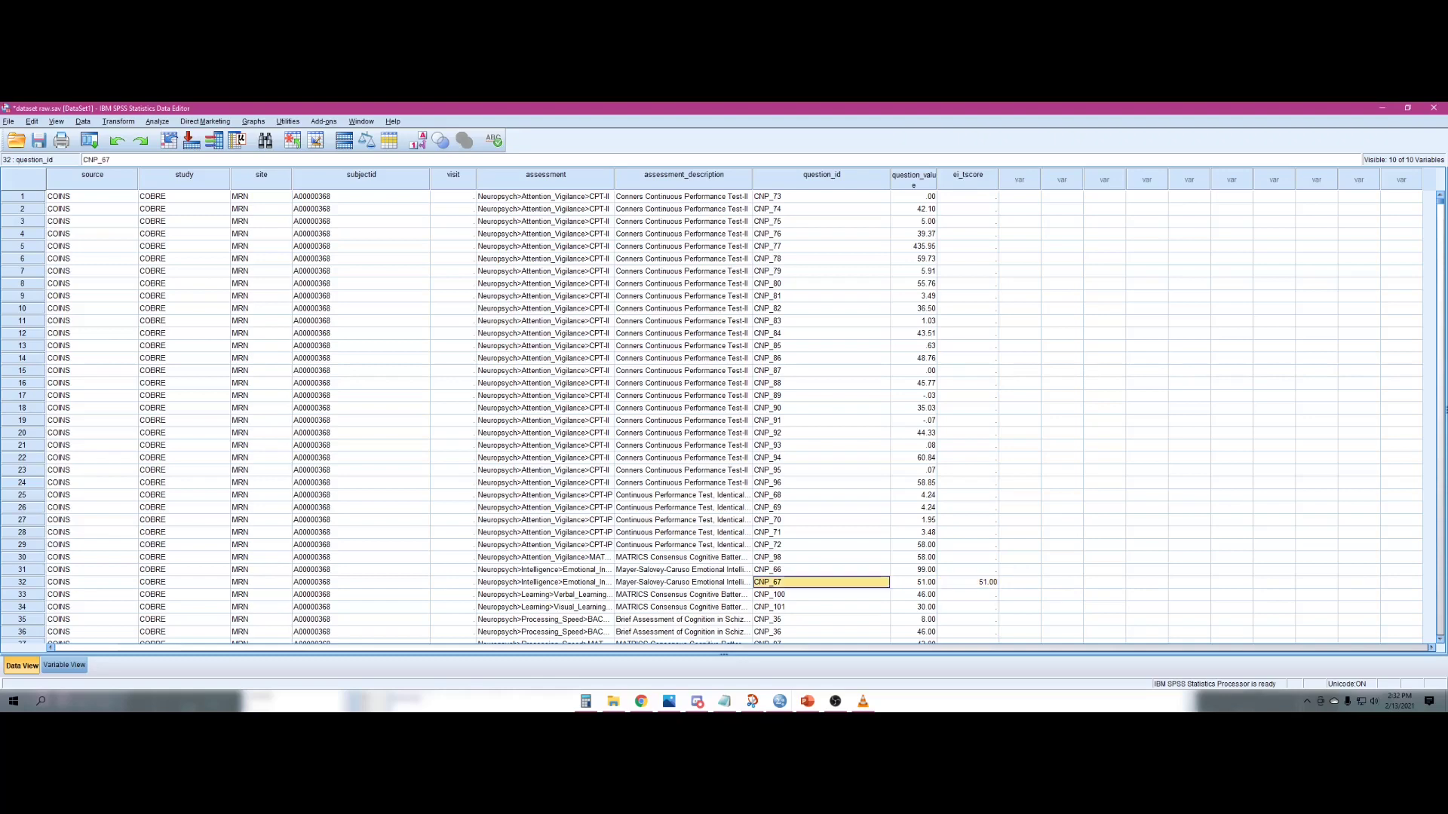
click(683, 582)
click(968, 582)
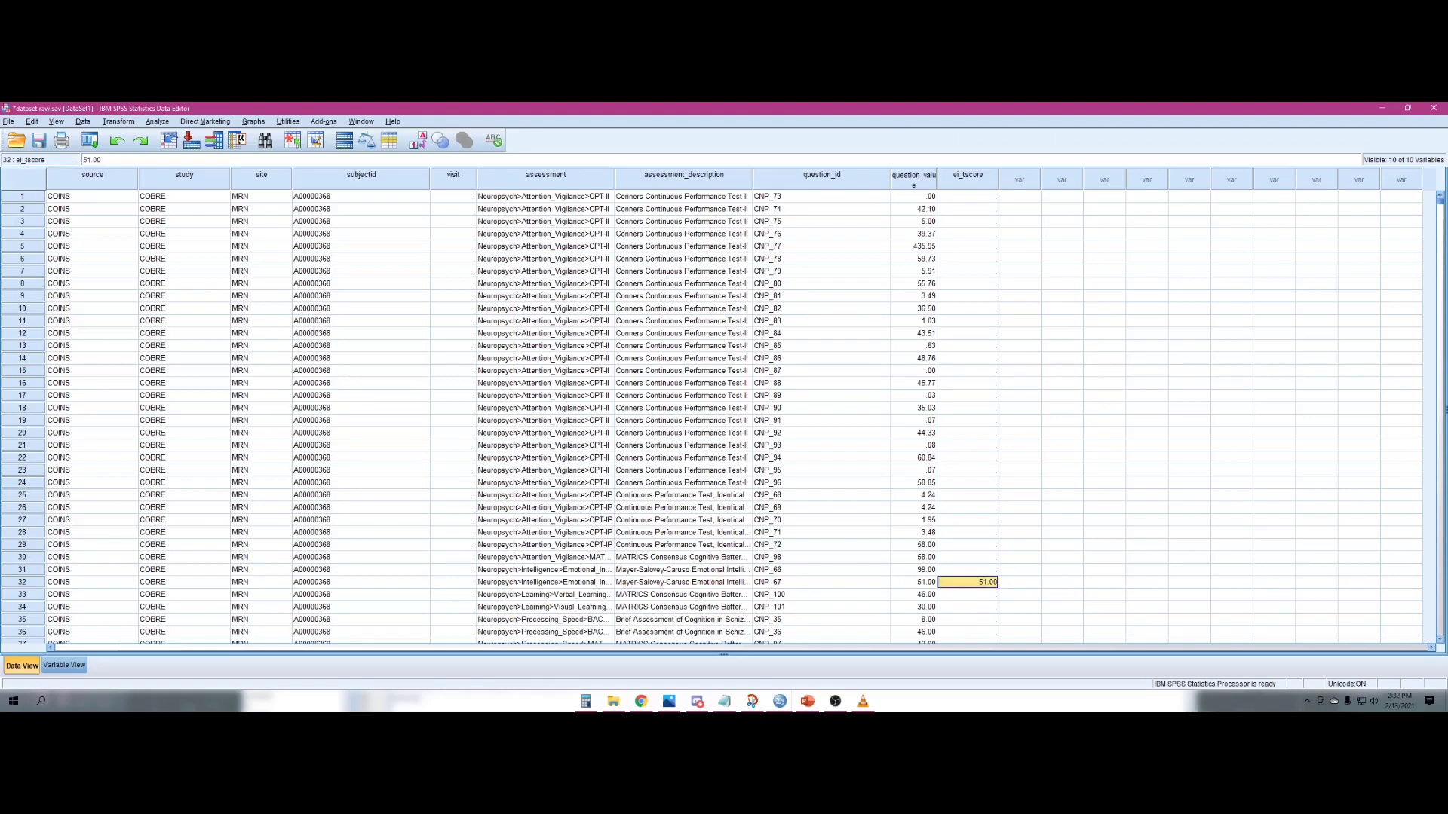
scroll(724, 419, down, 20)
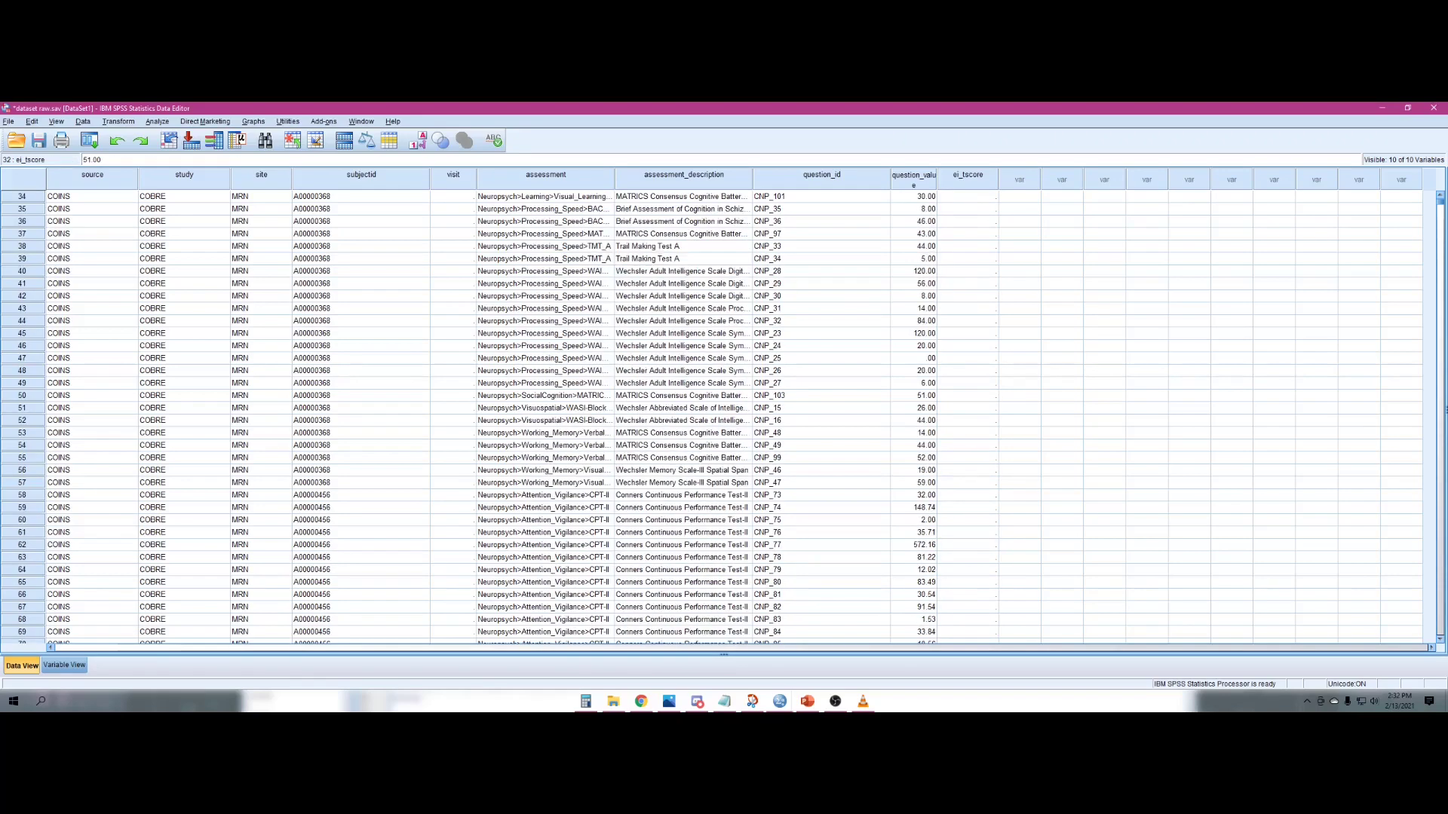
scroll(724, 419, up, 4)
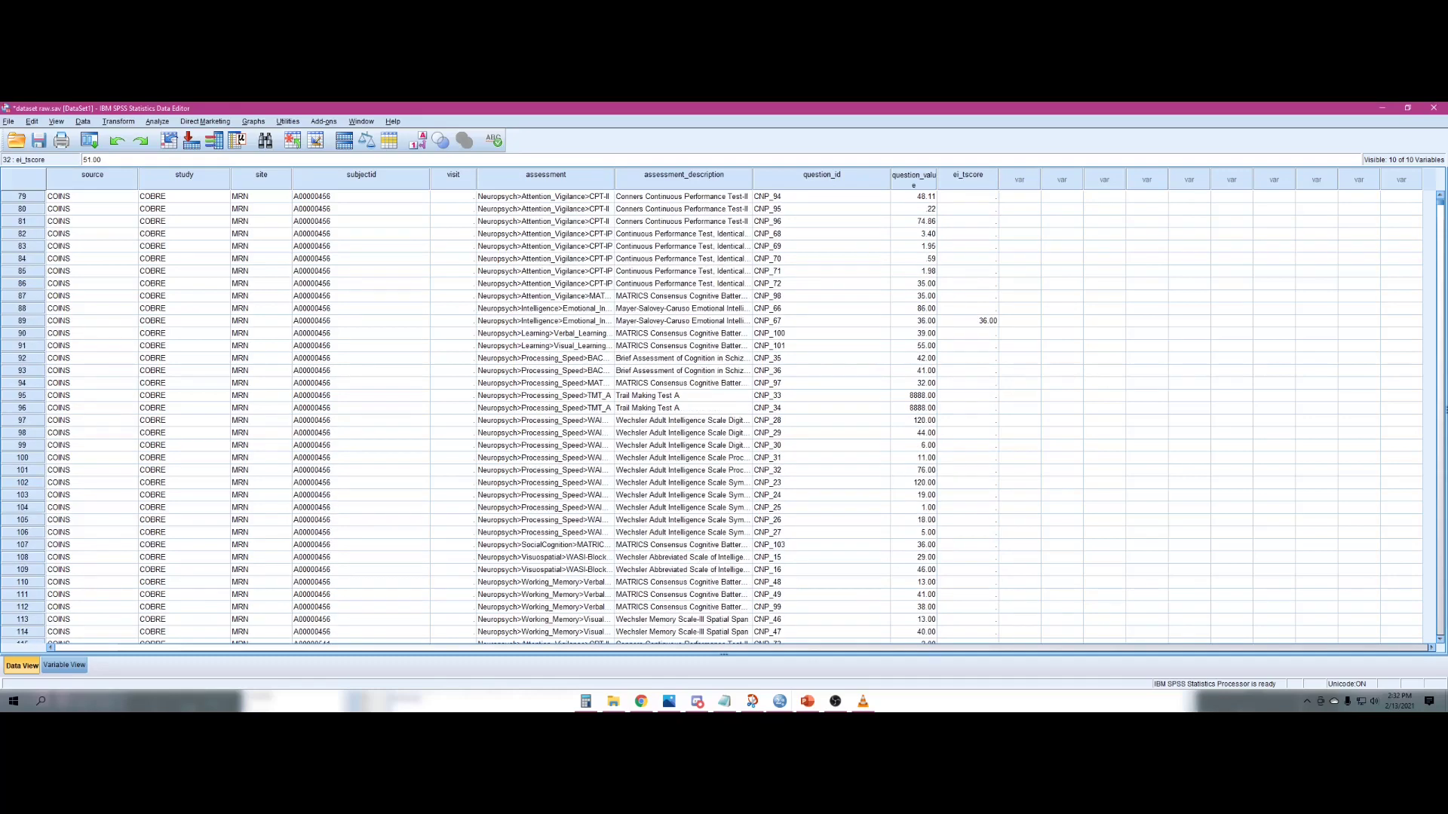
Check the ei_tscore entries on the CNP_67 rows of the next subjects, finishing with the whole ei_tscore column selected
click(967, 321)
scroll(724, 419, down, 20)
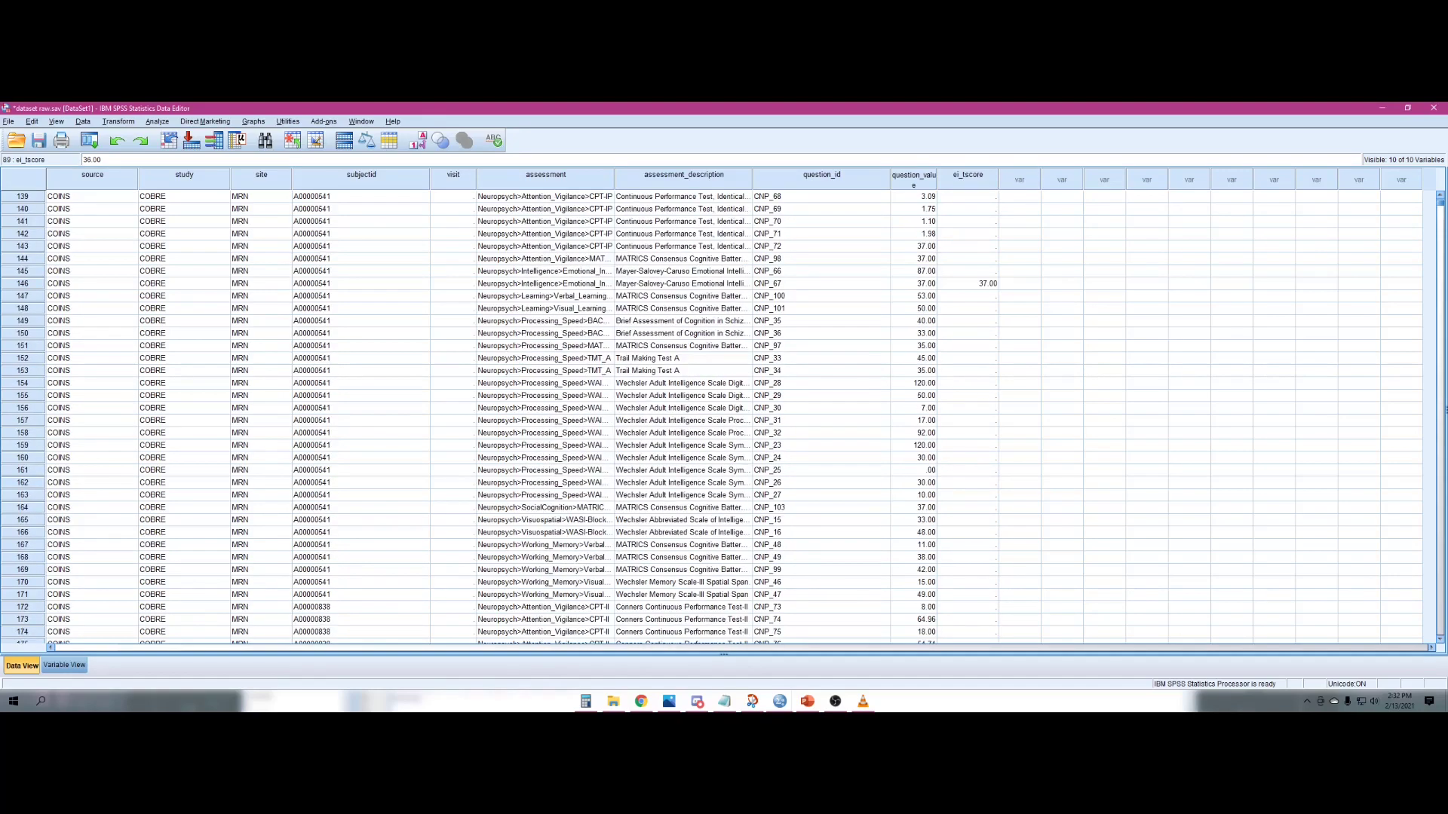
click(967, 296)
click(968, 175)
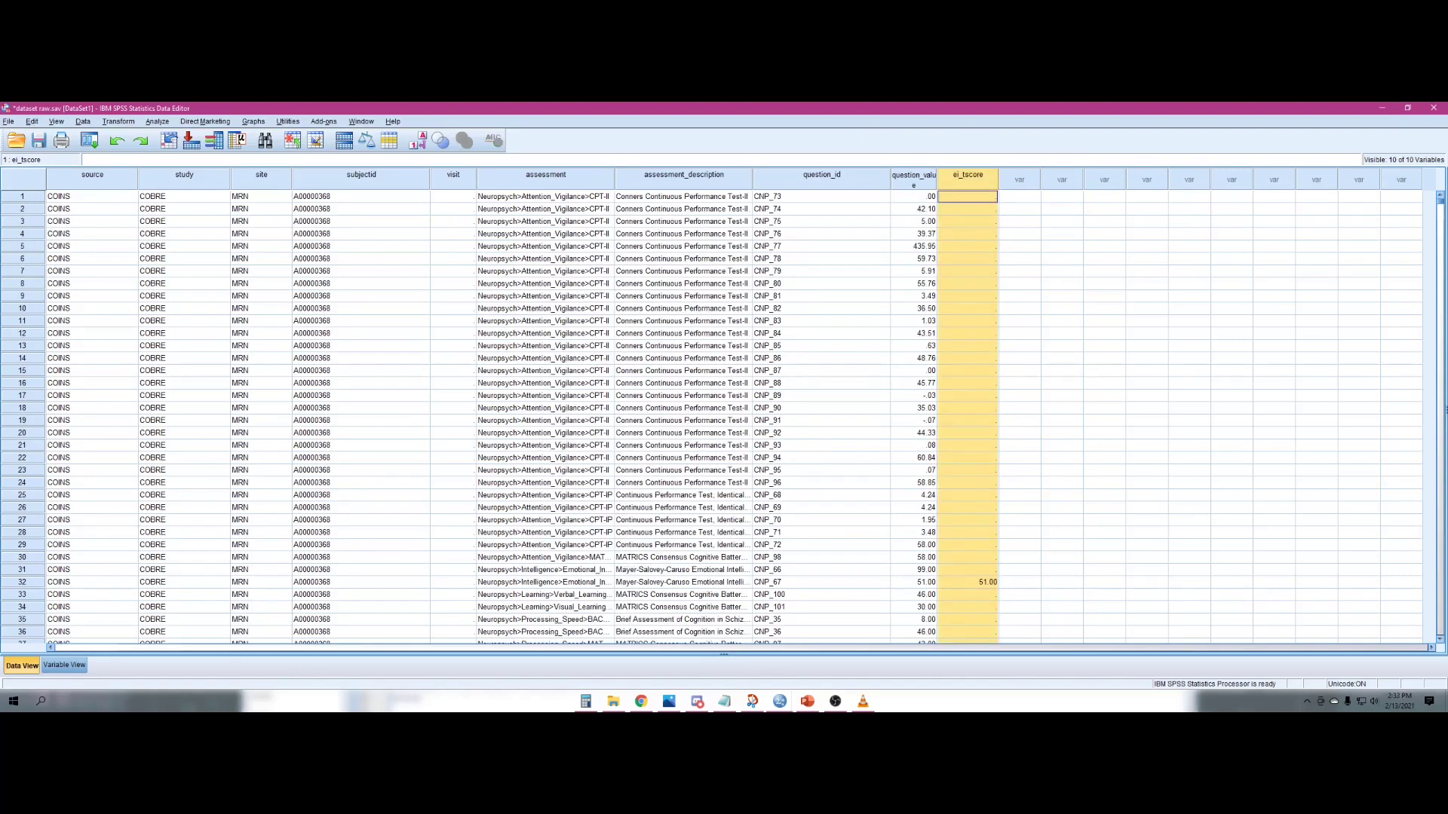
Switch to the schizconnect syntax file and review its compute/if/execute blocks, from the cognitive t-scores to race, age and gender
click(780, 701)
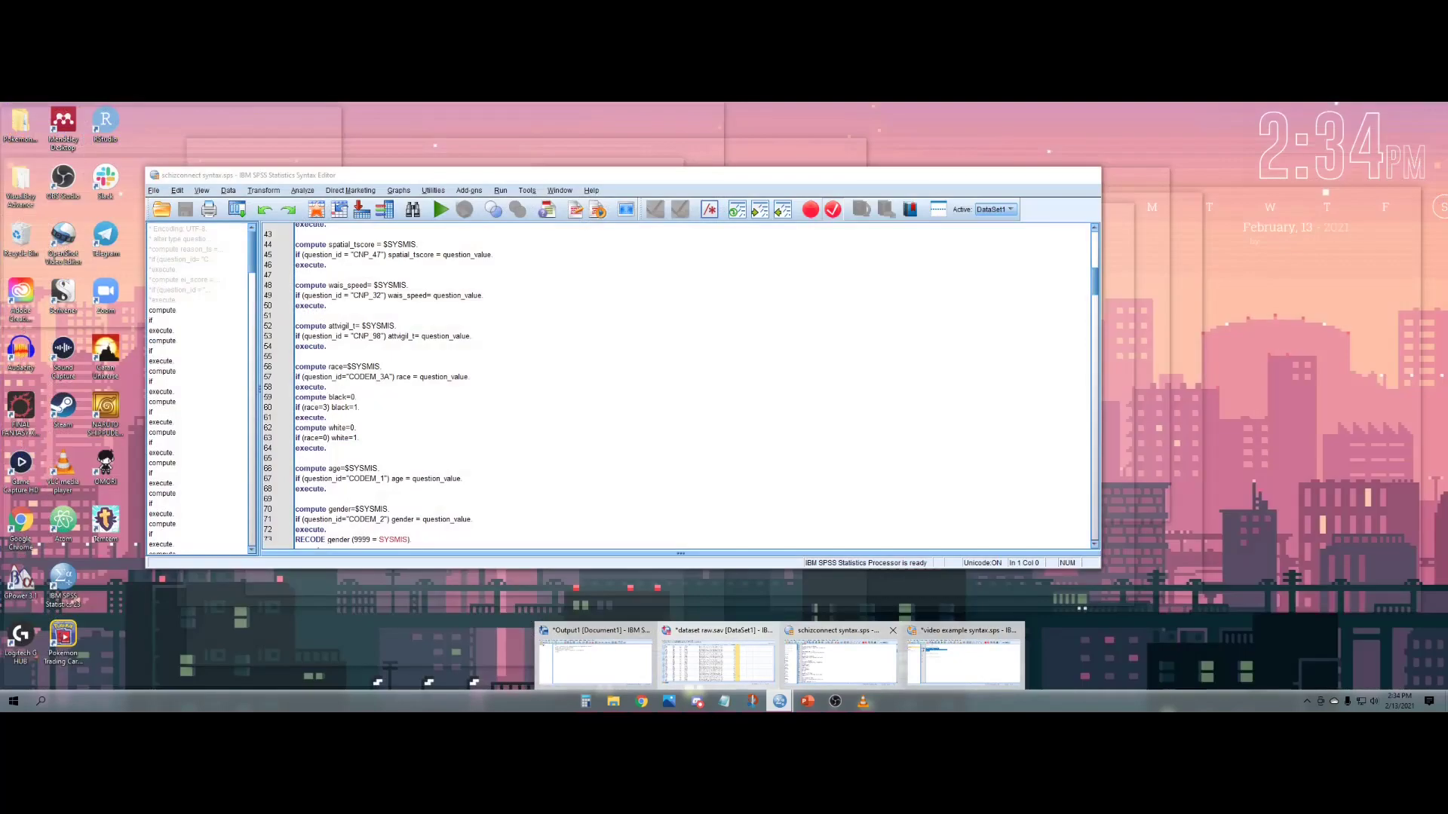
click(841, 660)
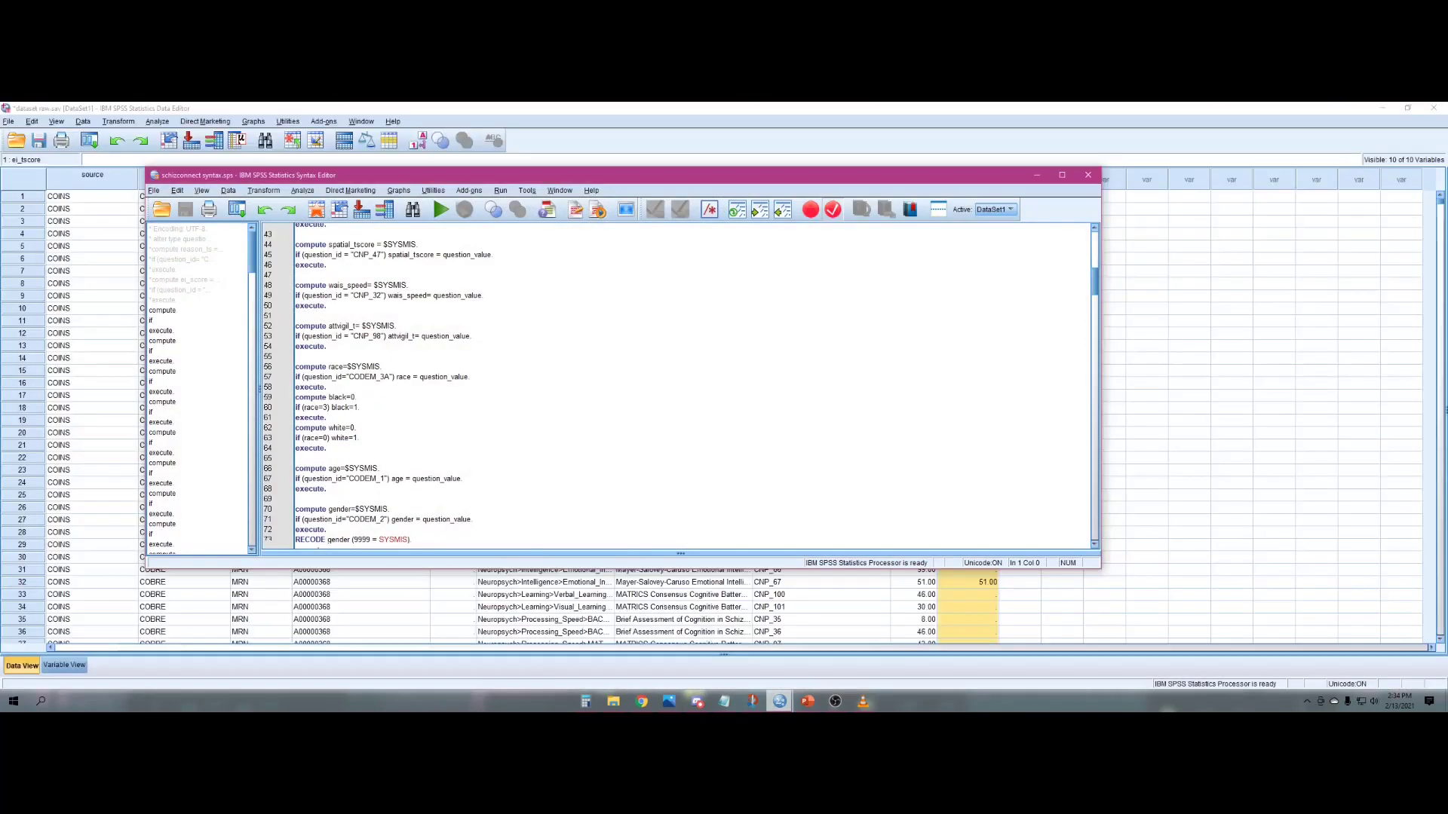
scroll(289, 457, down, 20)
scroll(289, 457, up, 20)
scroll(678, 387, up, 20)
scroll(679, 386, up, 9)
scroll(678, 386, up, 7)
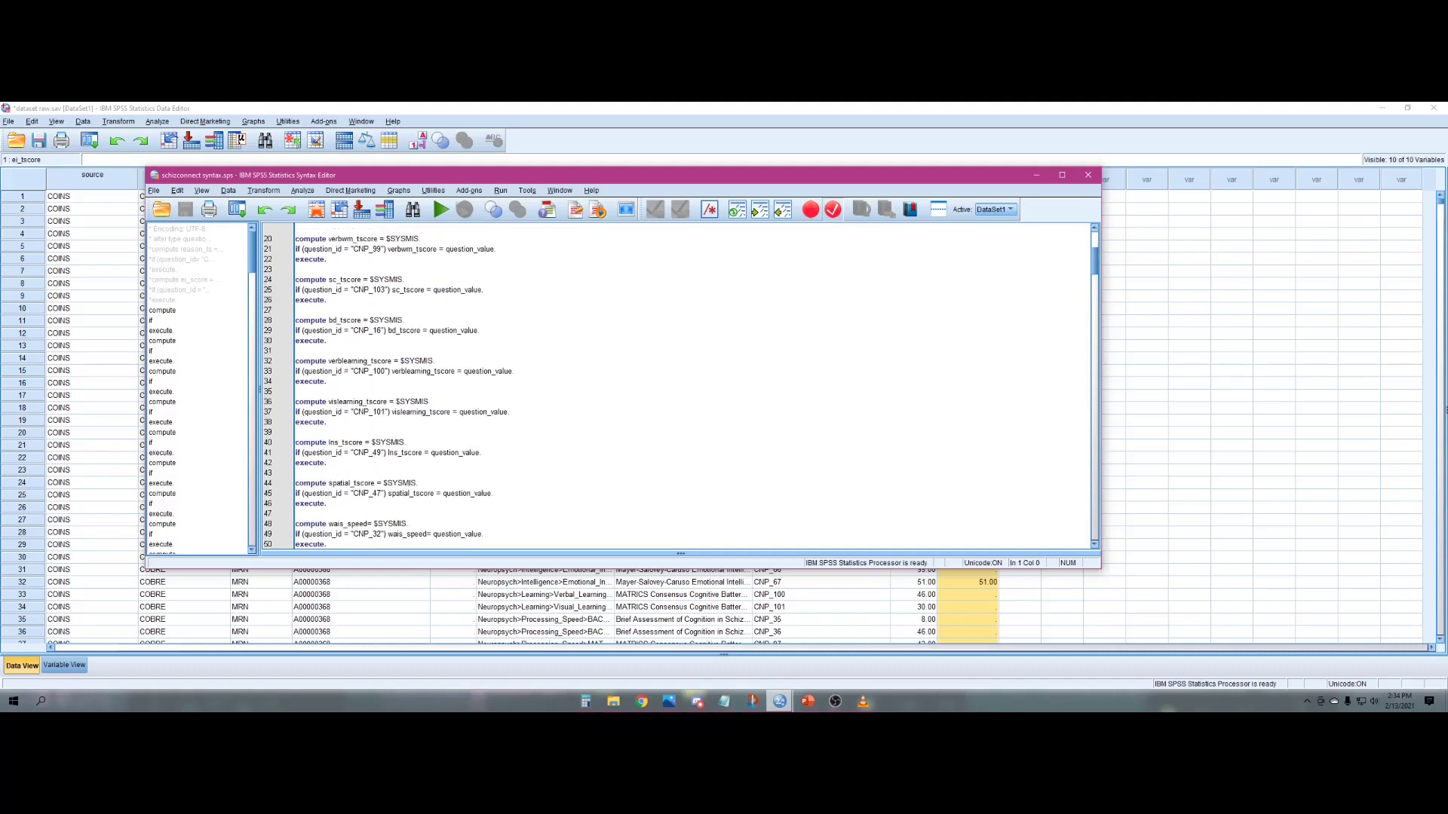
scroll(678, 386, down, 5)
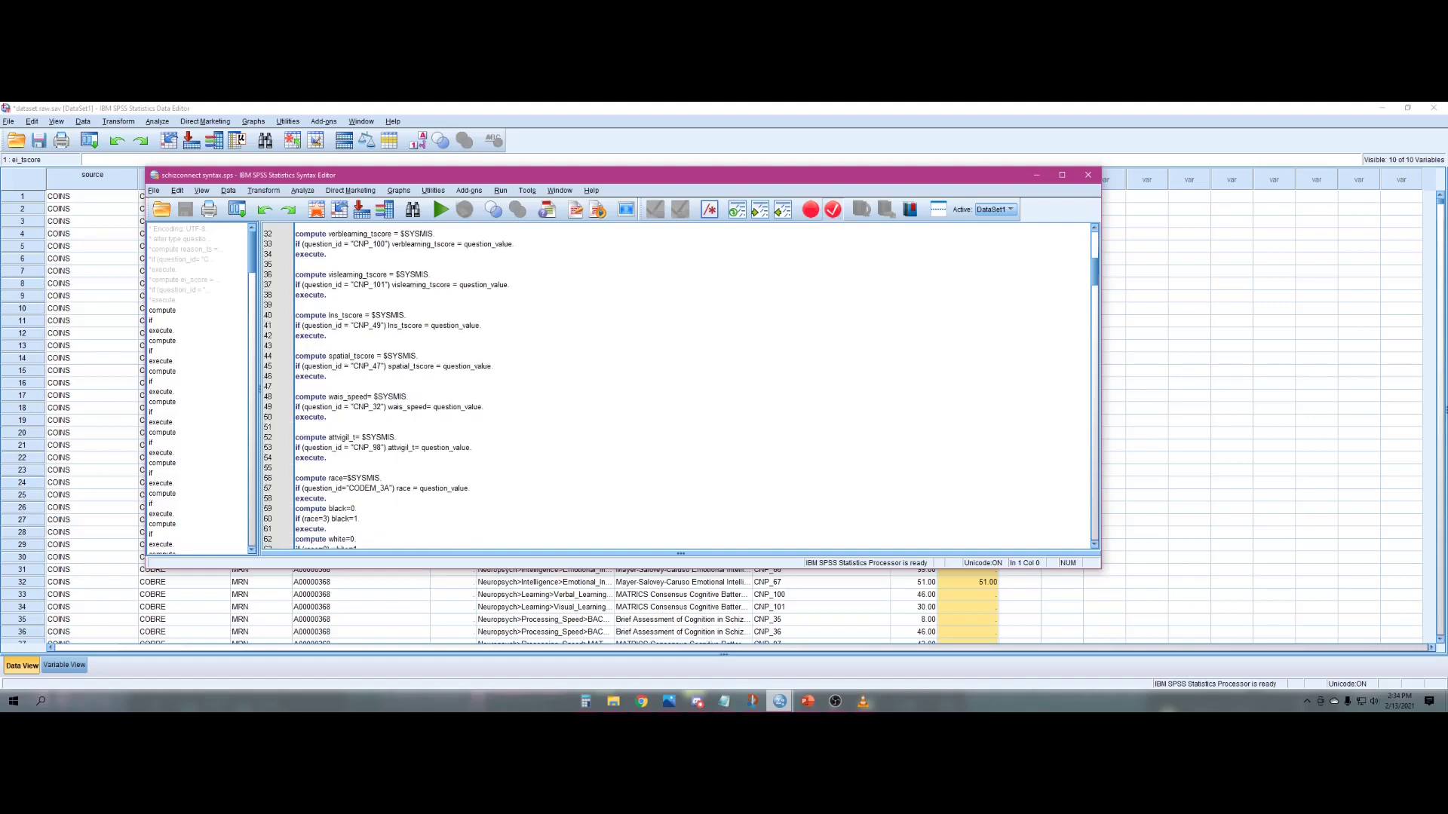
scroll(679, 386, down, 1)
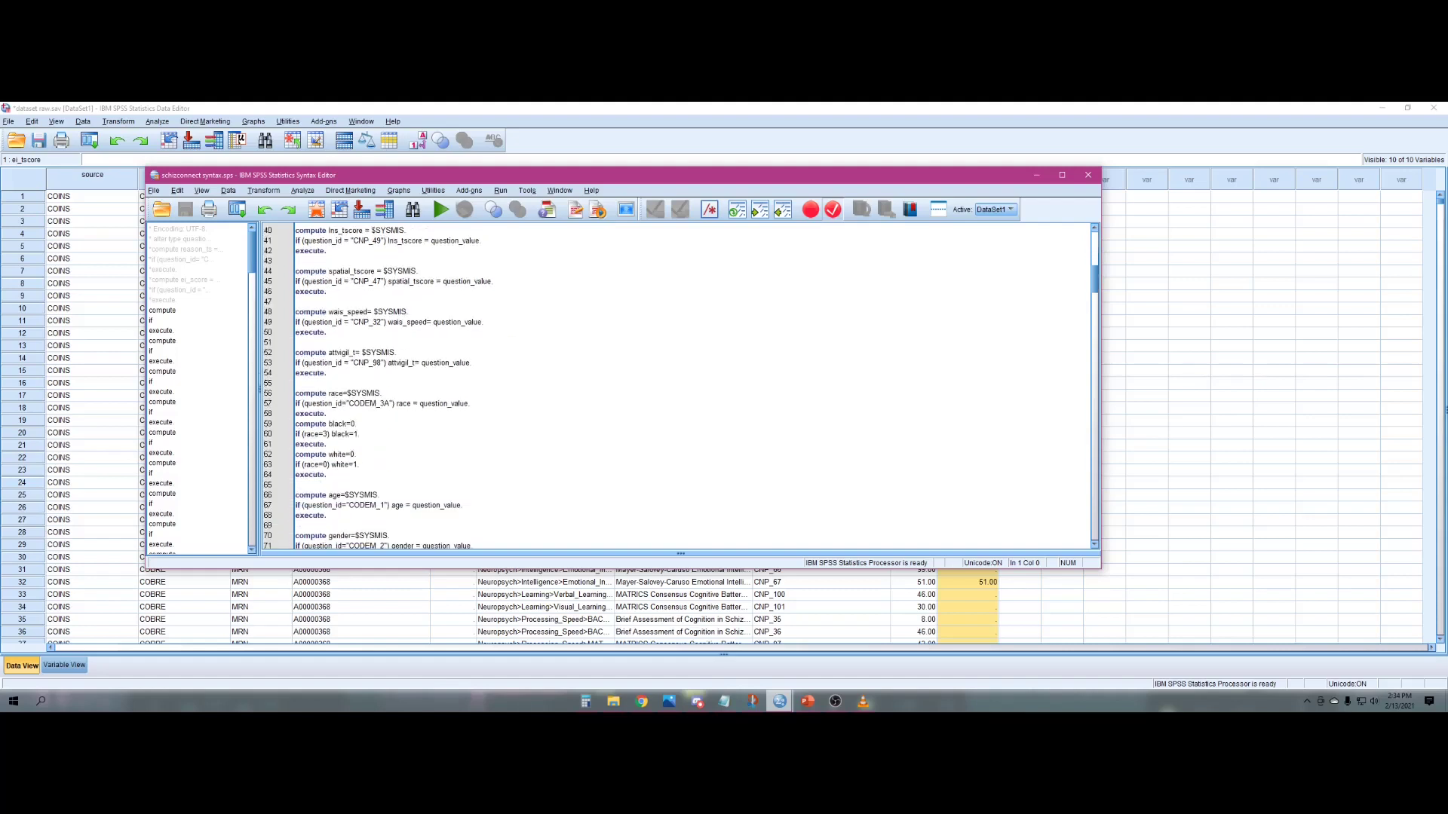
scroll(679, 386, down, 2)
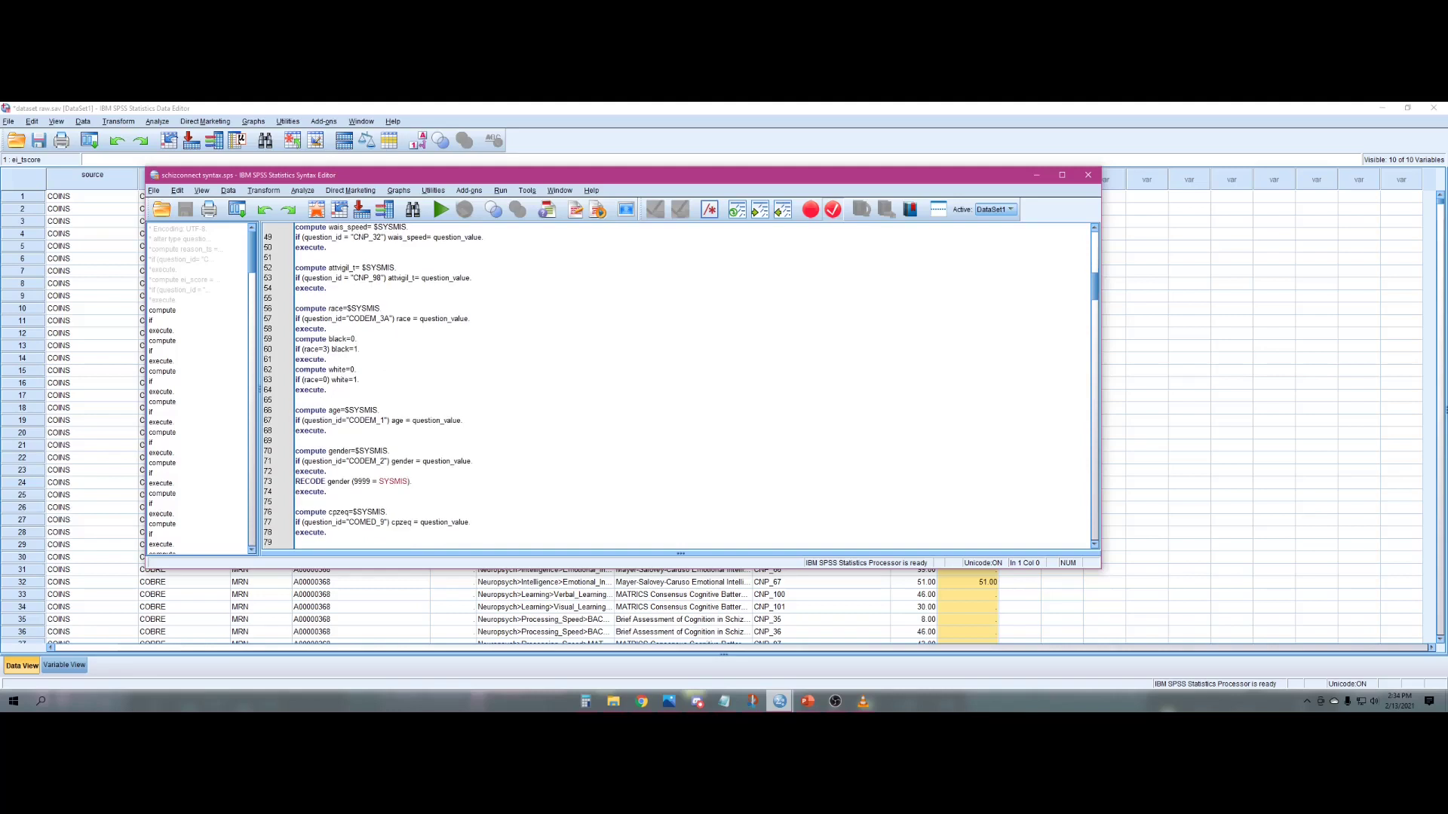
scroll(679, 386, down, 1)
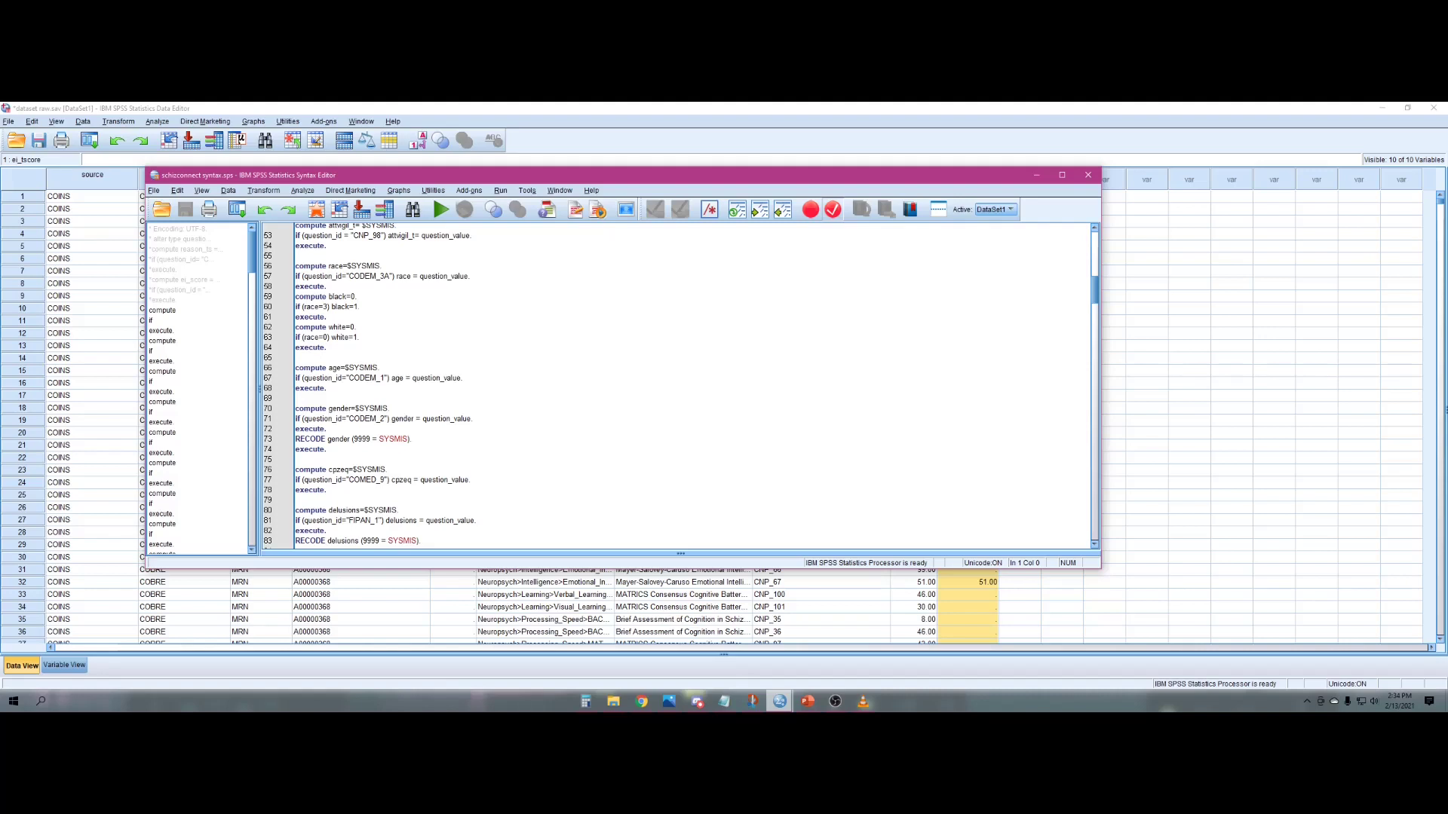
Examine how the syntax builds the black and white dummy variables from the race codes in lines 59 to 63
click(328, 297)
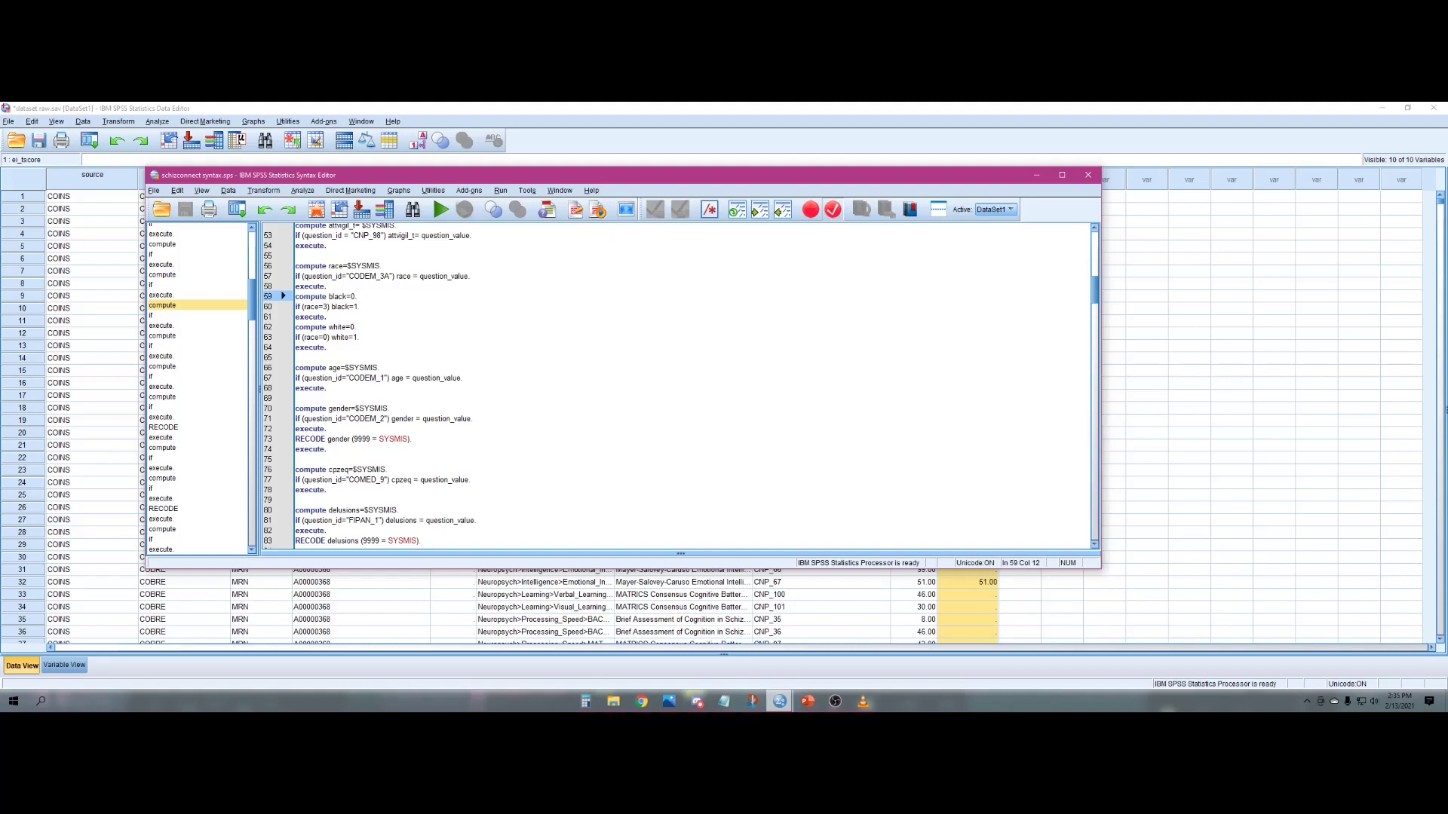
double_click(324, 306)
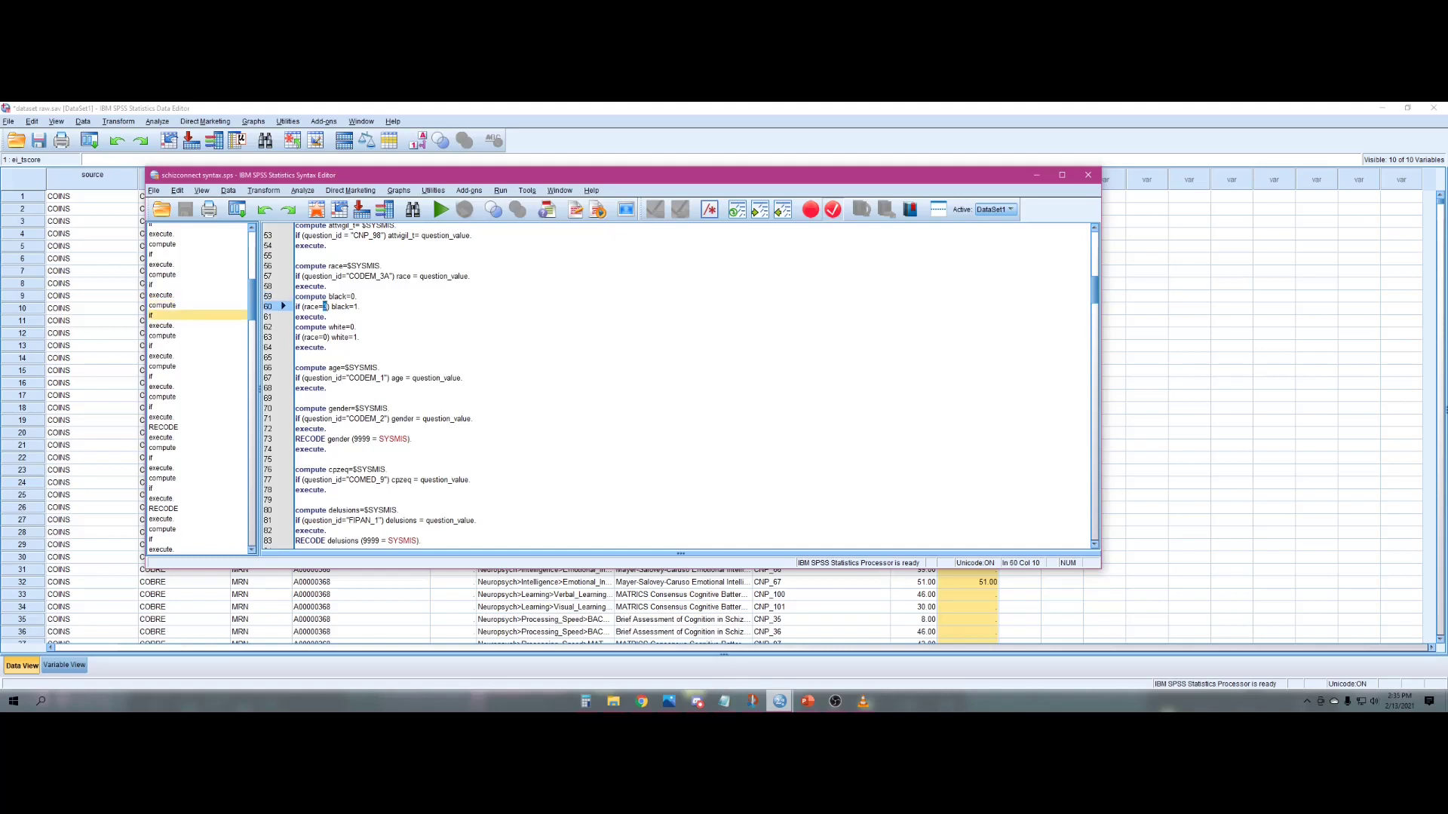
double_click(356, 307)
drag(323, 337, 327, 337)
click(323, 337)
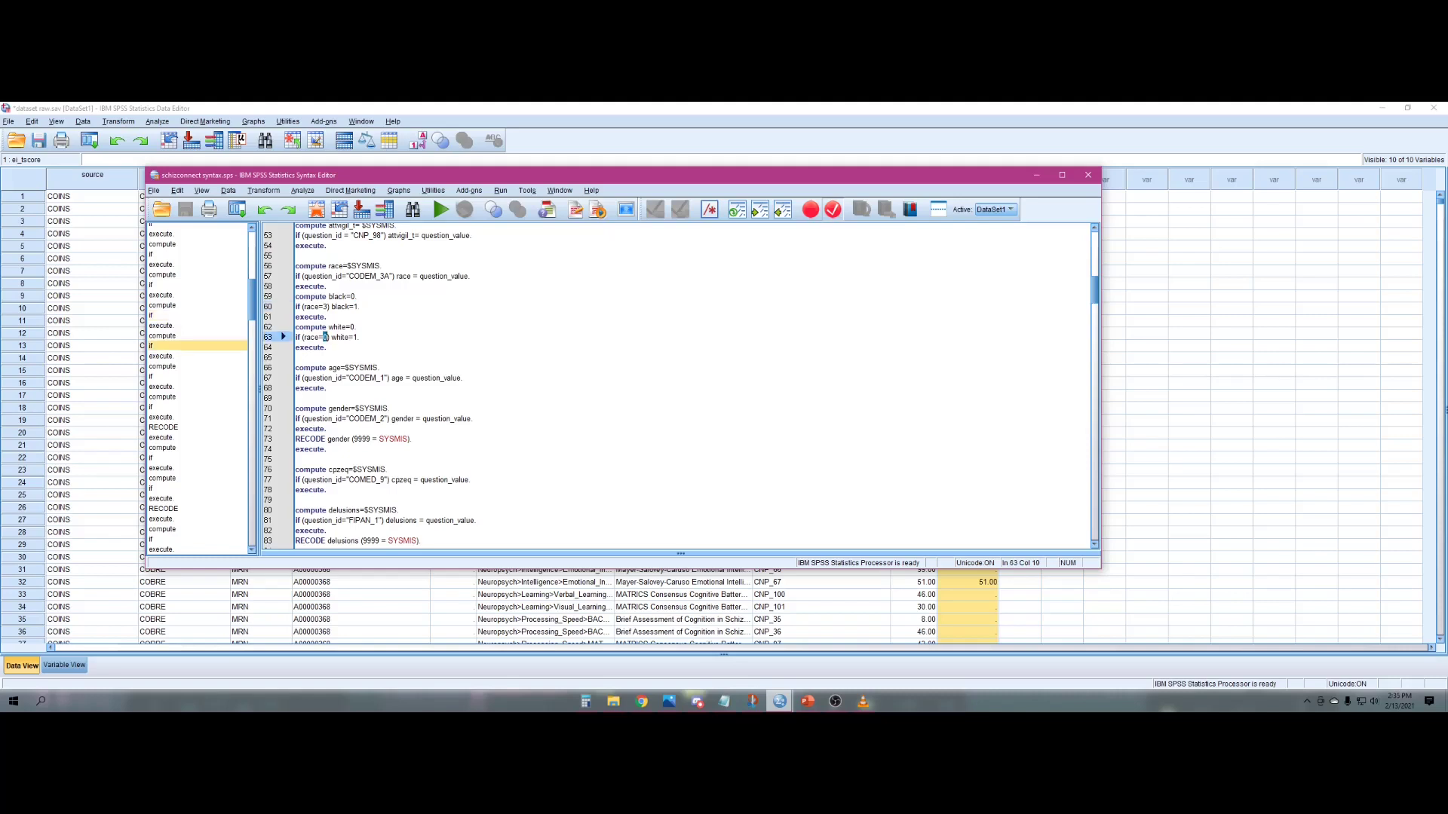
click(339, 327)
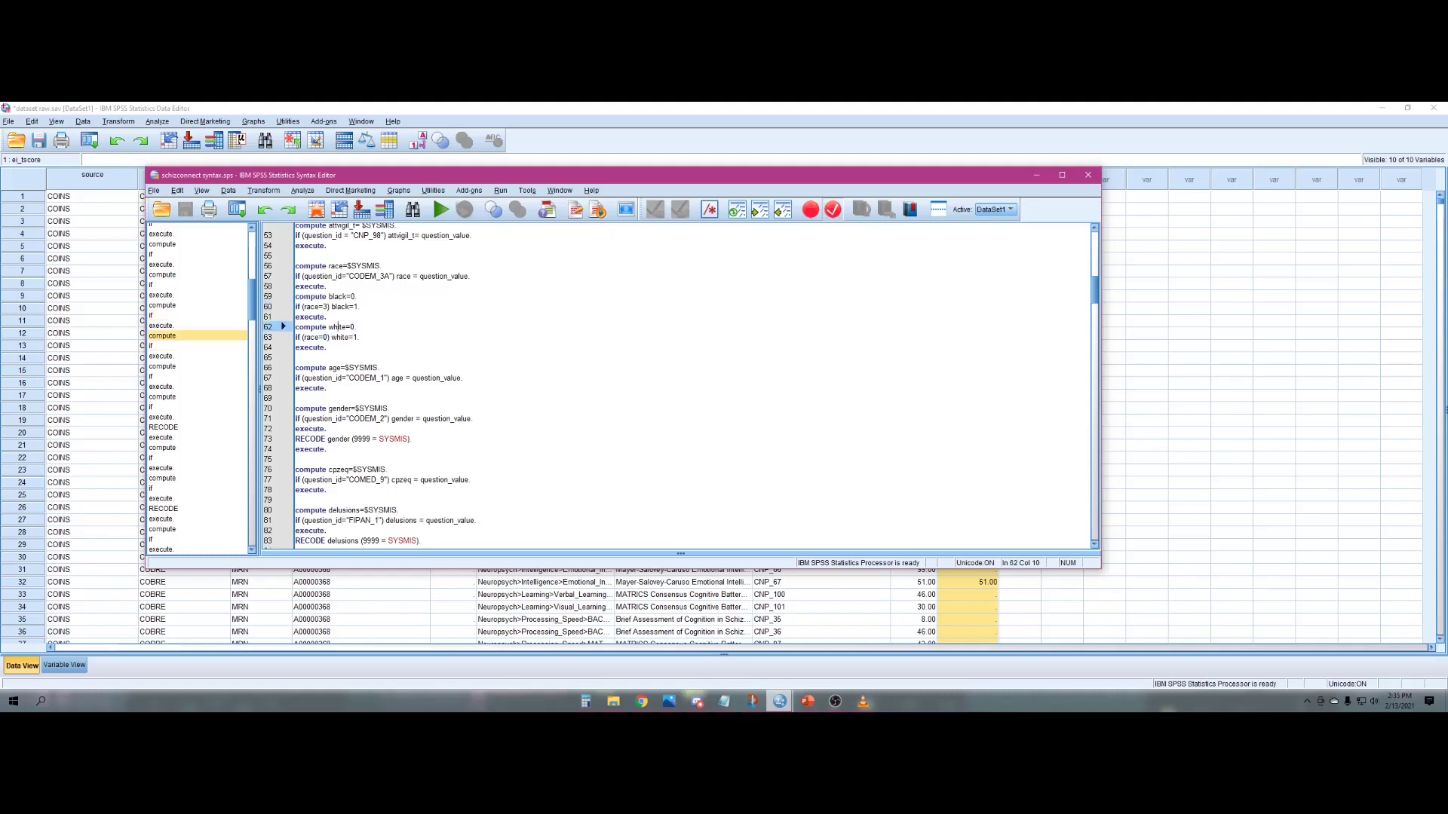
Examine the gender block's RECODE line that turns 9999 into SYSMIS, together with its execute command
scroll(678, 385, down, 4)
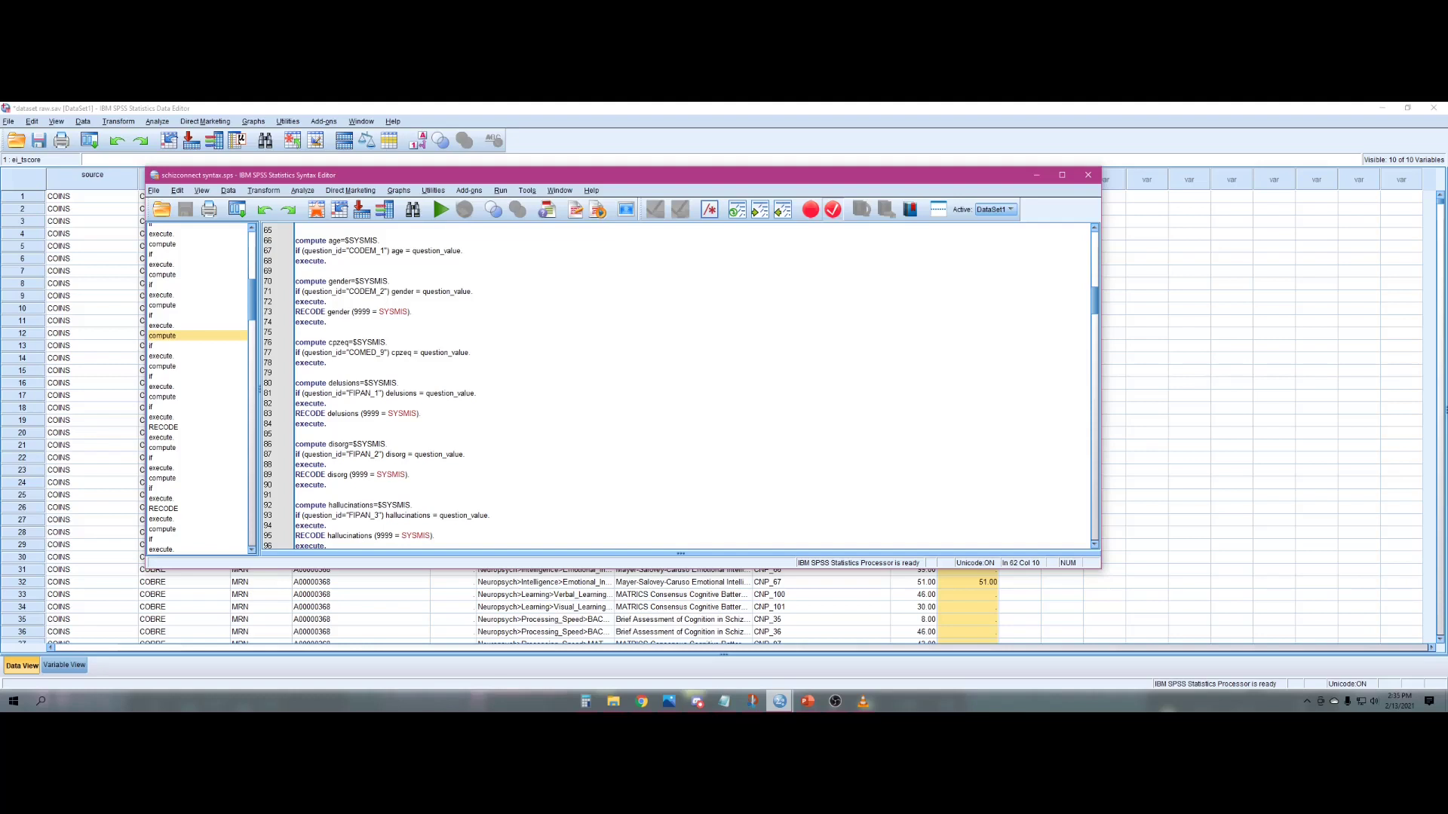
drag(371, 311, 353, 311)
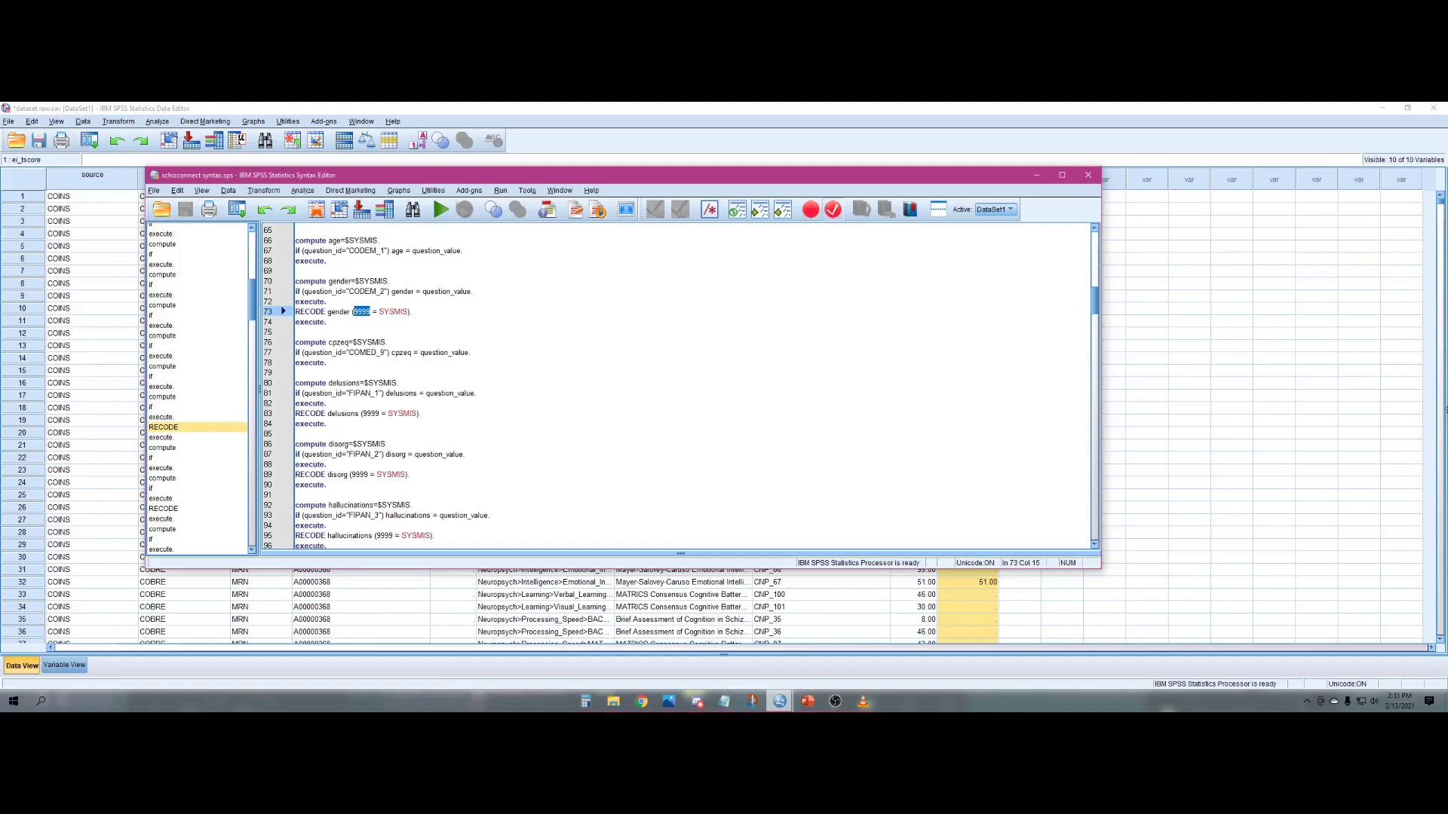
click(327, 322)
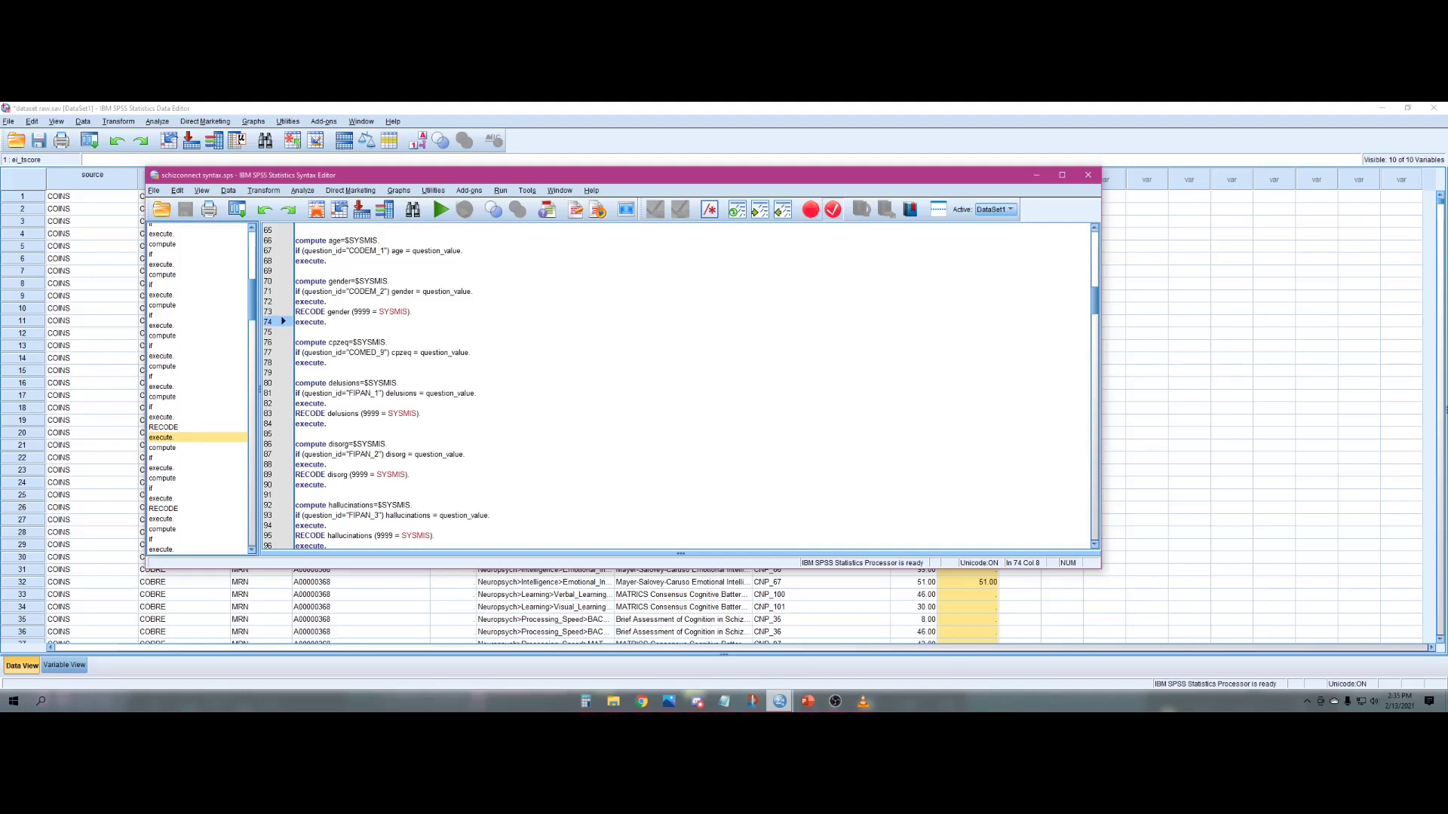
click(378, 311)
Review the compute, if and RECODE blocks for the FIPAN symptom items, from depression back to excite
scroll(378, 311, down, 20)
scroll(527, 386, up, 5)
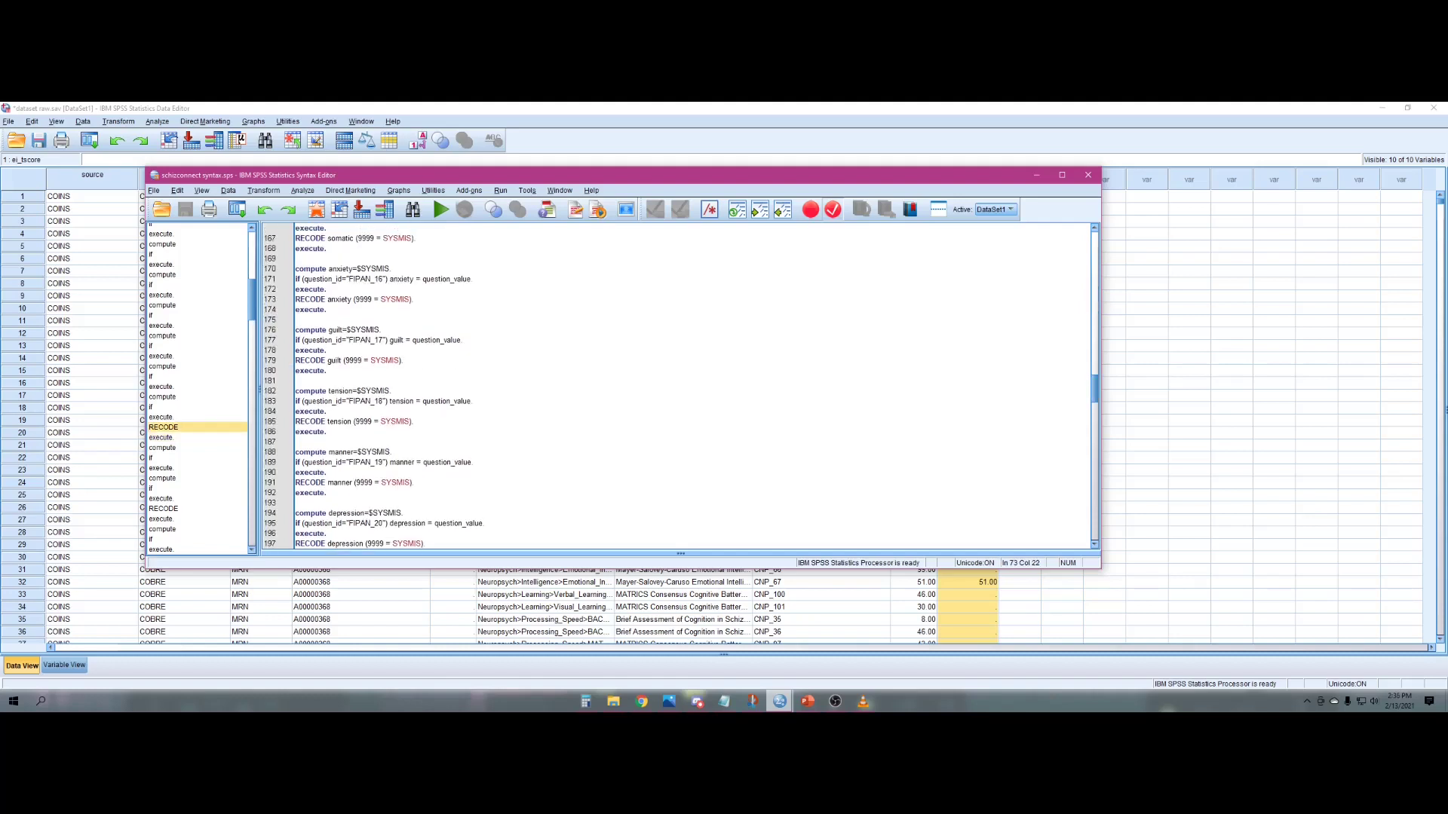
scroll(528, 386, up, 2)
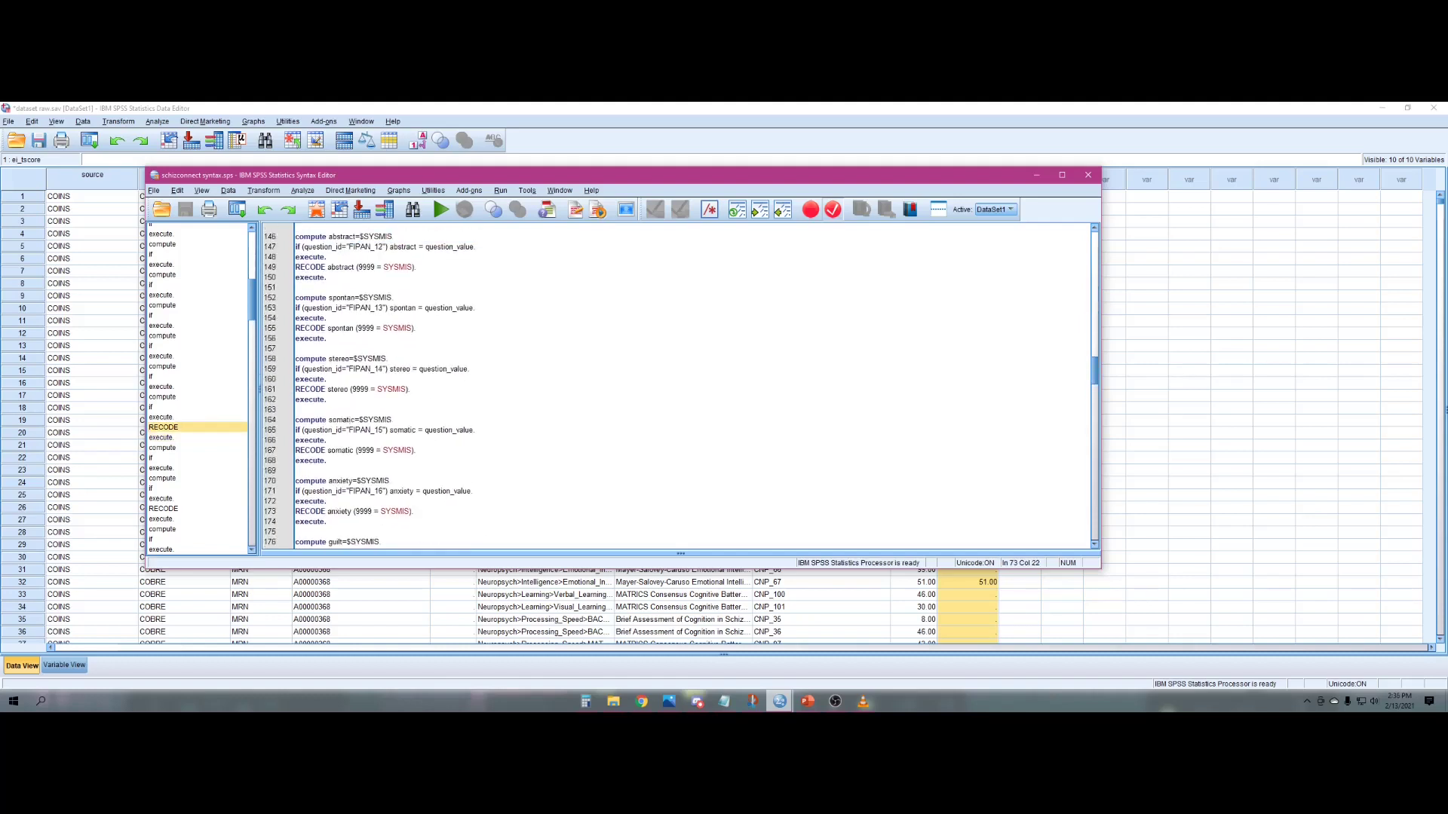
scroll(528, 386, up, 2)
scroll(527, 386, up, 1)
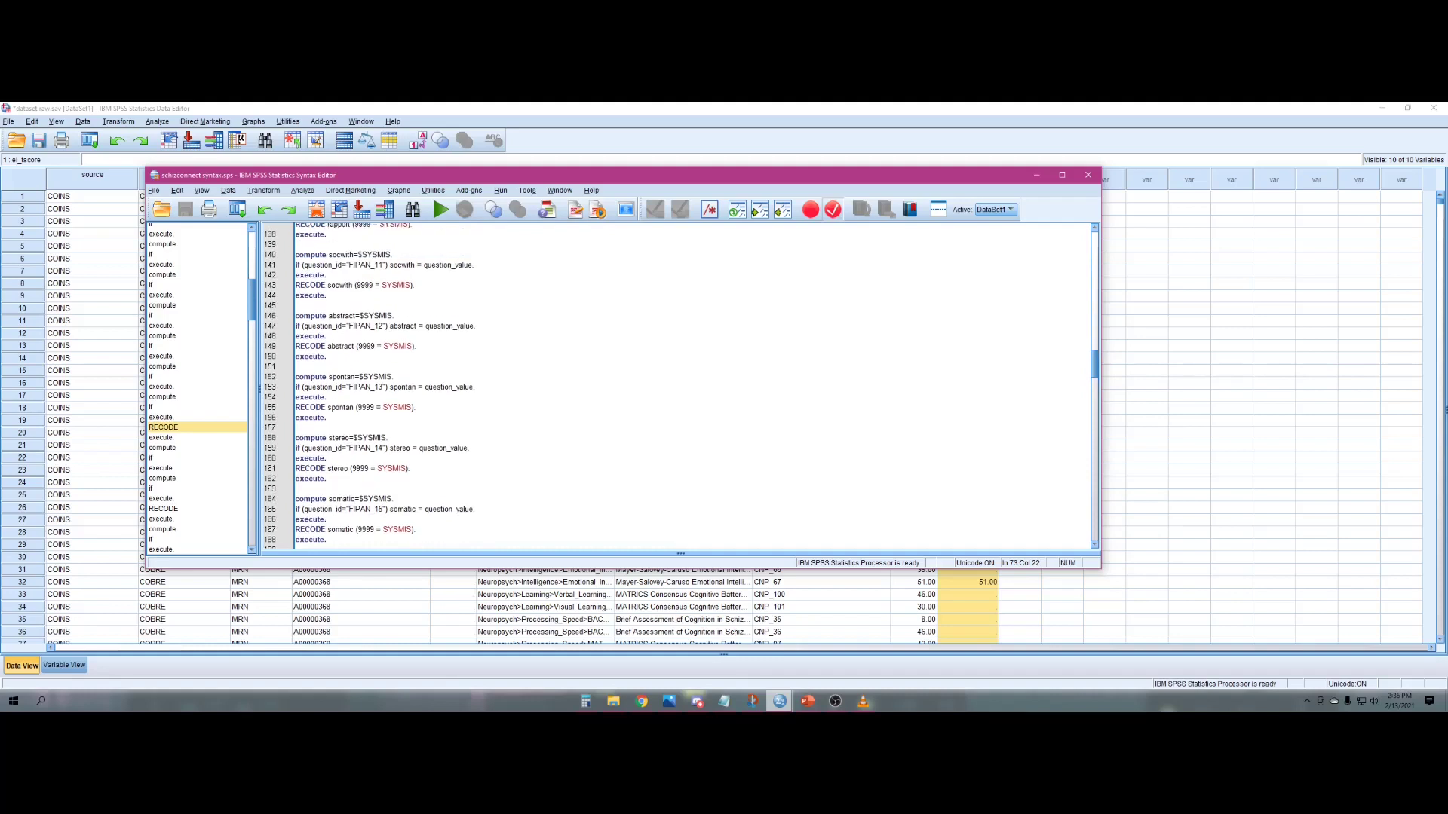
scroll(528, 386, up, 2)
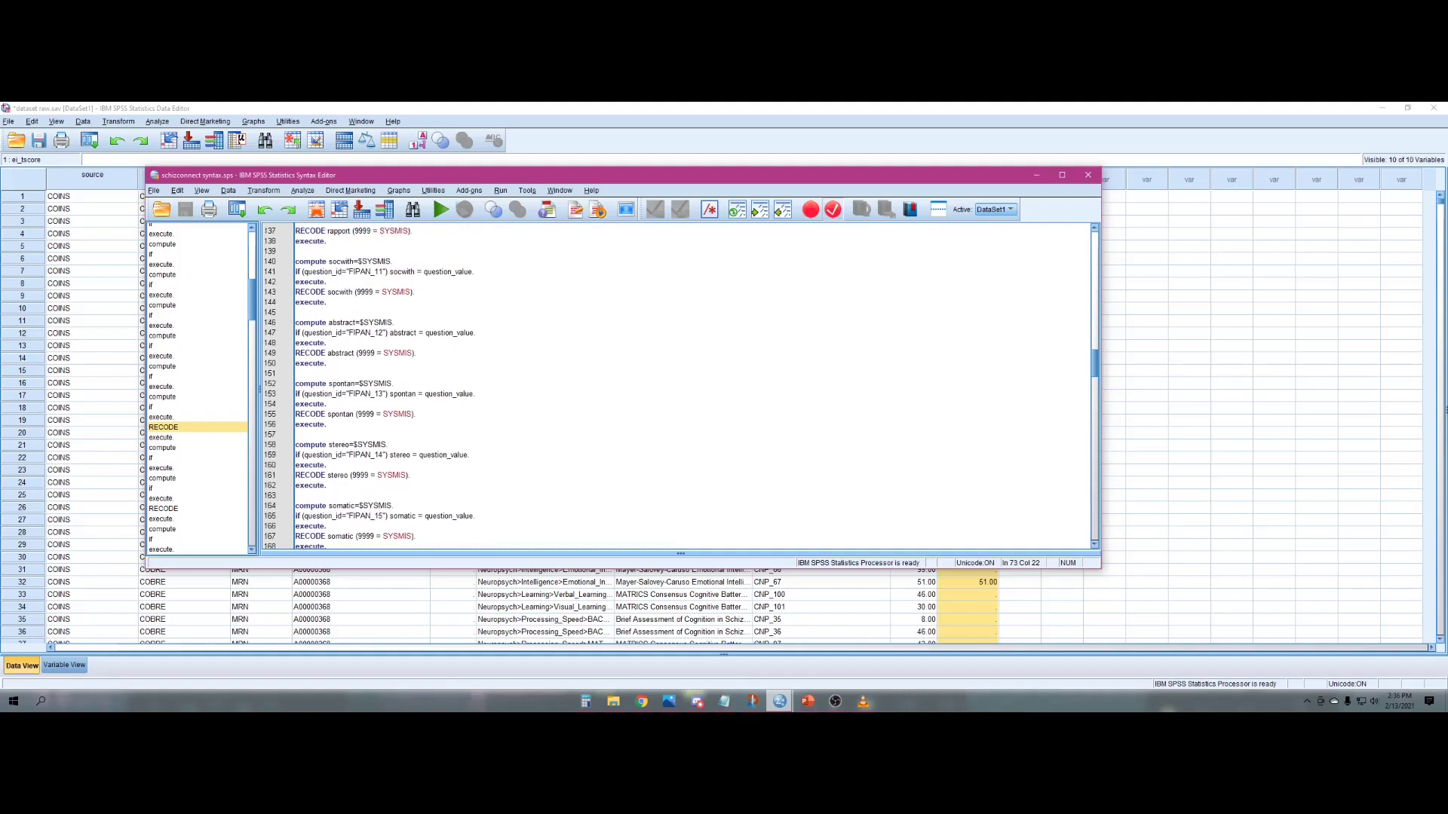
scroll(528, 386, up, 2)
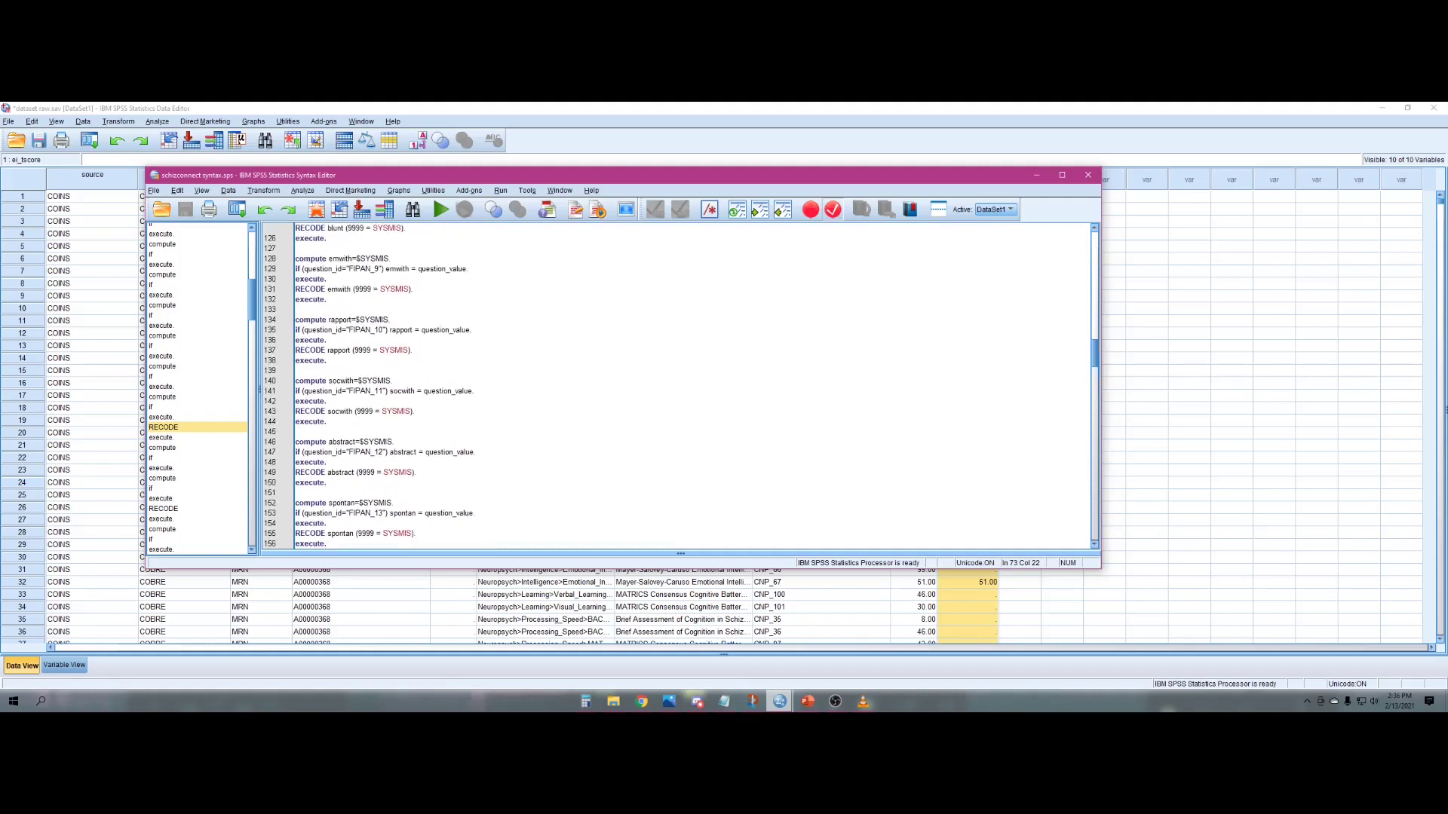
scroll(528, 386, up, 7)
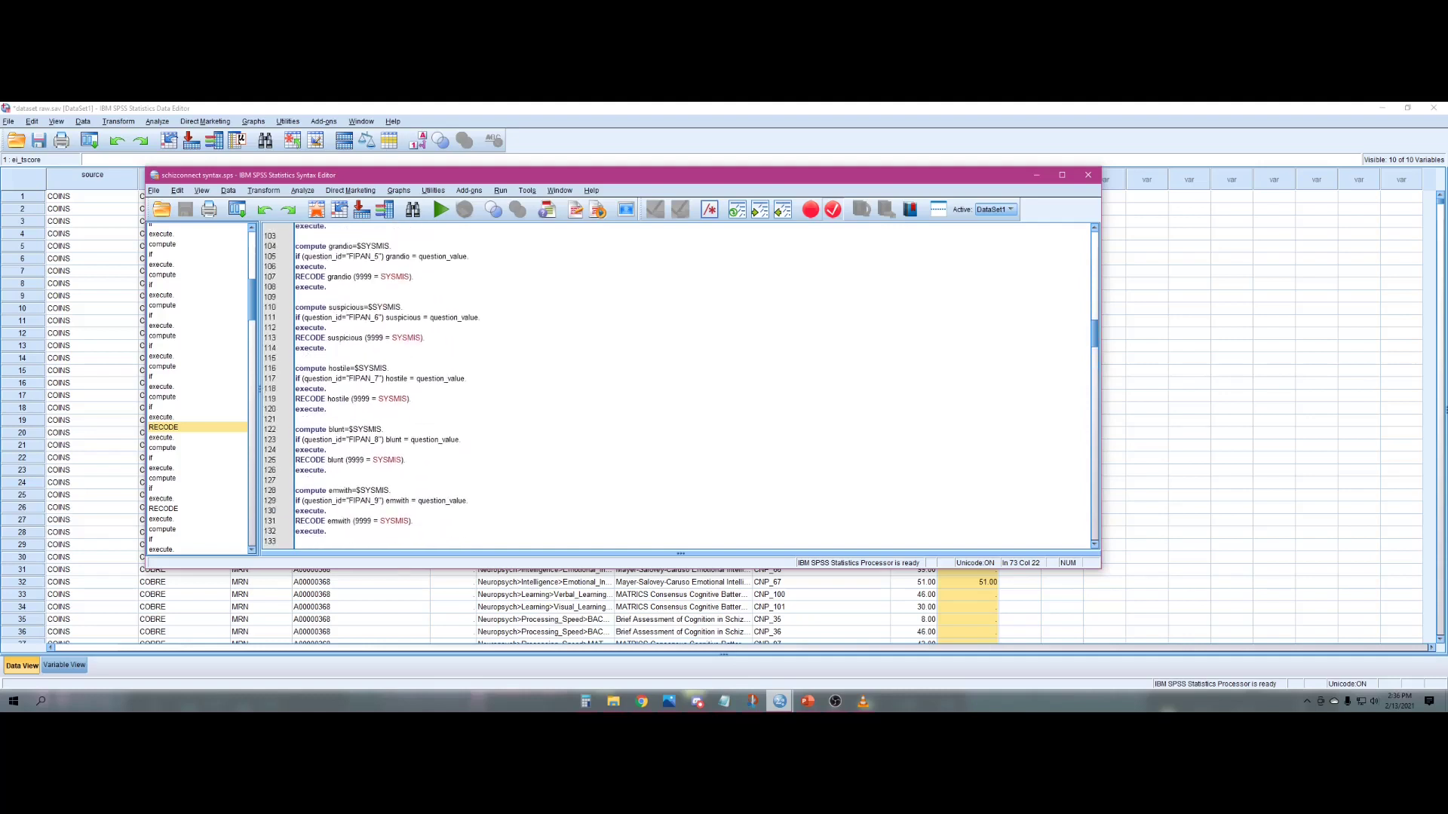
scroll(528, 387, up, 2)
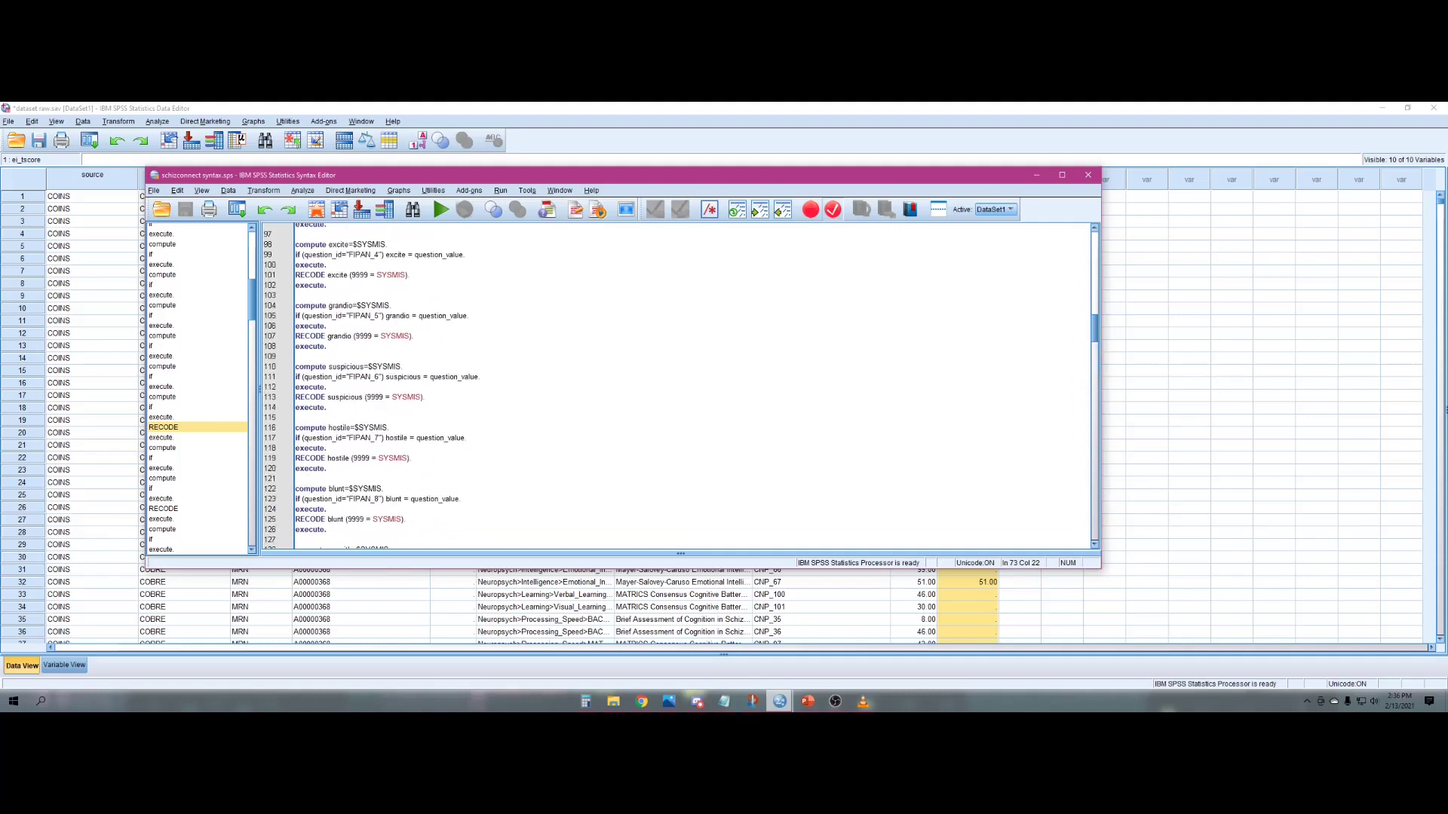
scroll(528, 386, down, 2)
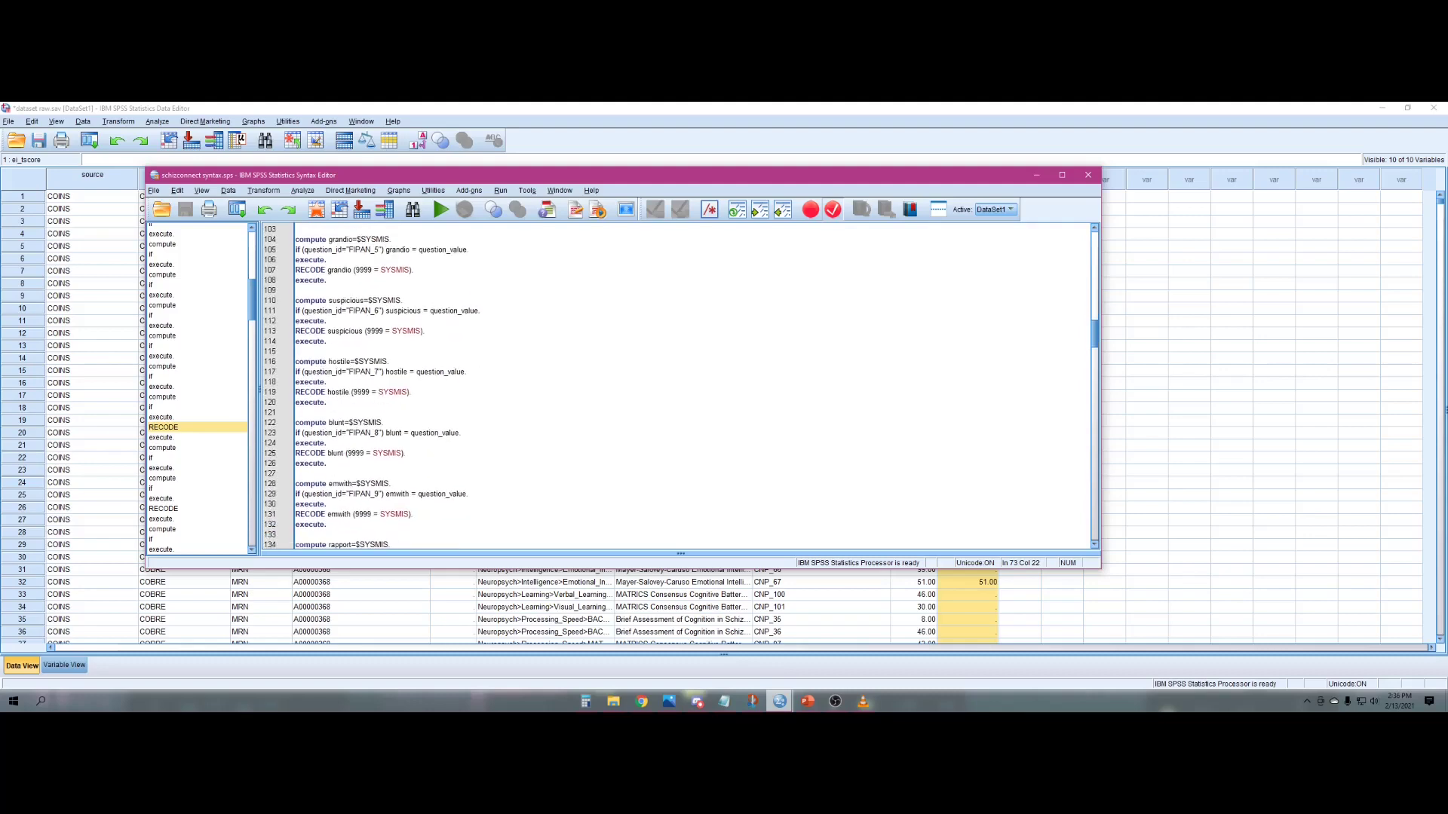
Locate the DATASET DECLARE and AGGREGATE section in the schizconnect syntax and place the video example syntax window beside it
scroll(528, 386, down, 20)
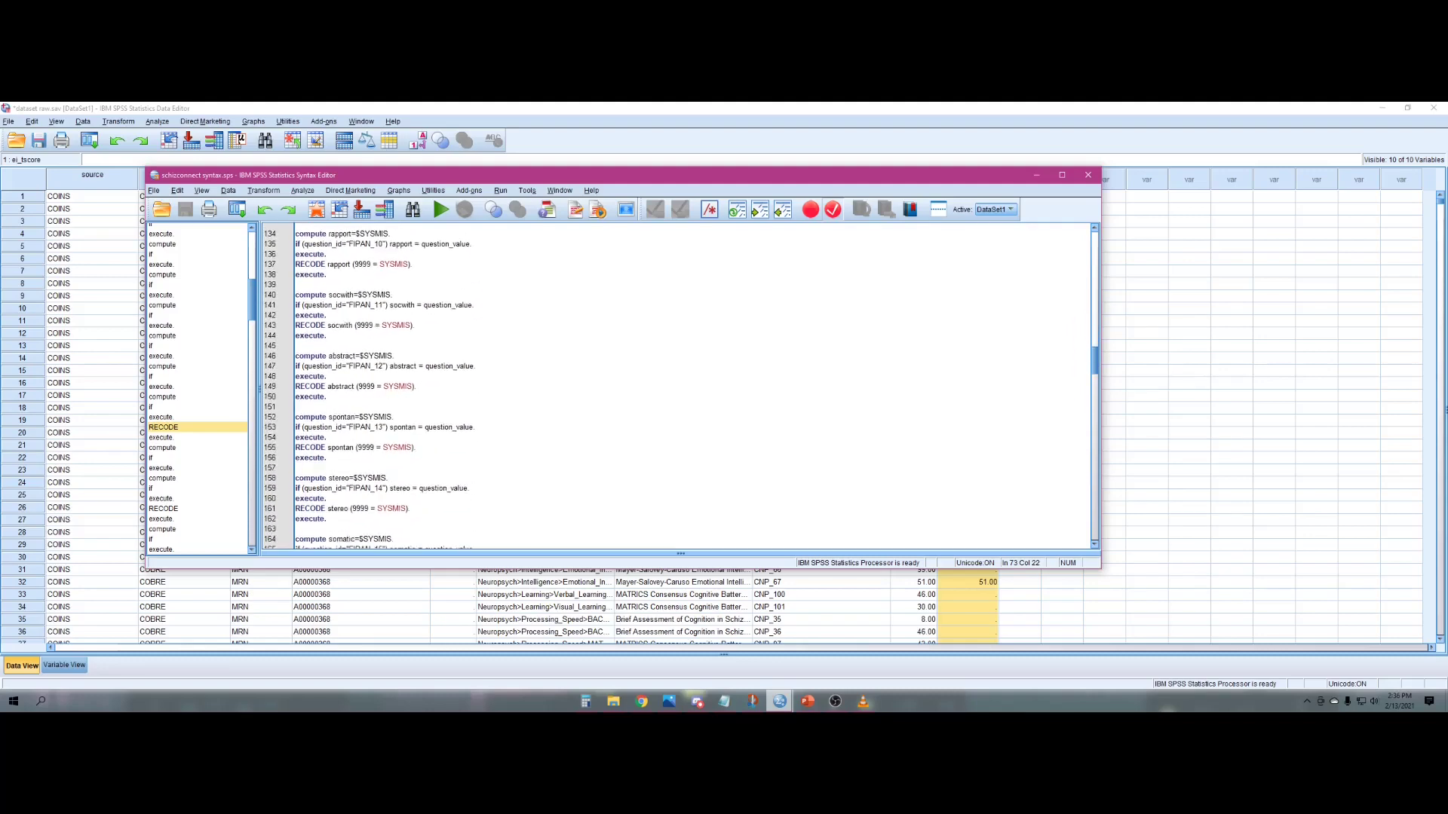
scroll(528, 386, down, 5)
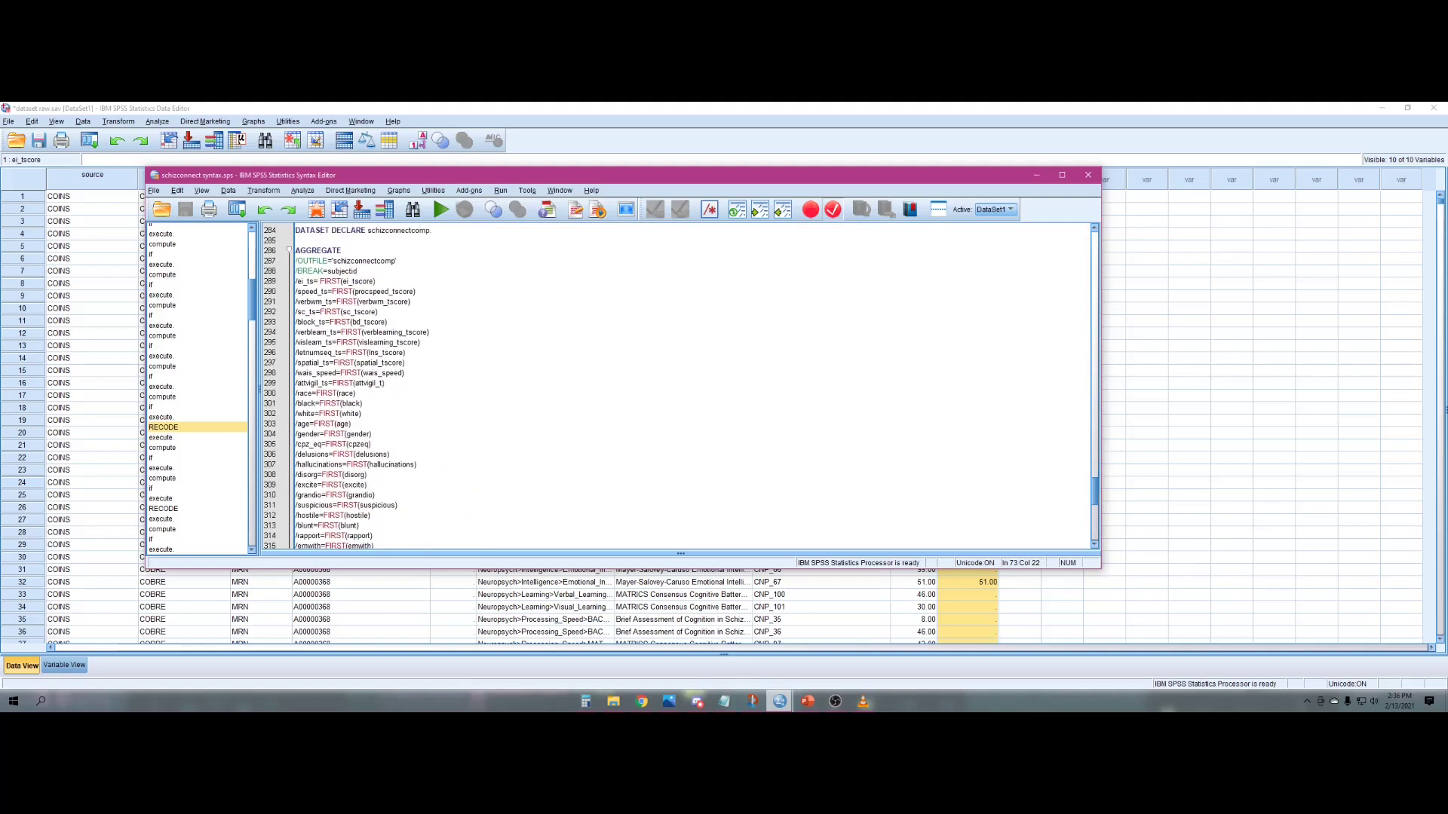
scroll(527, 386, up, 1)
click(298, 247)
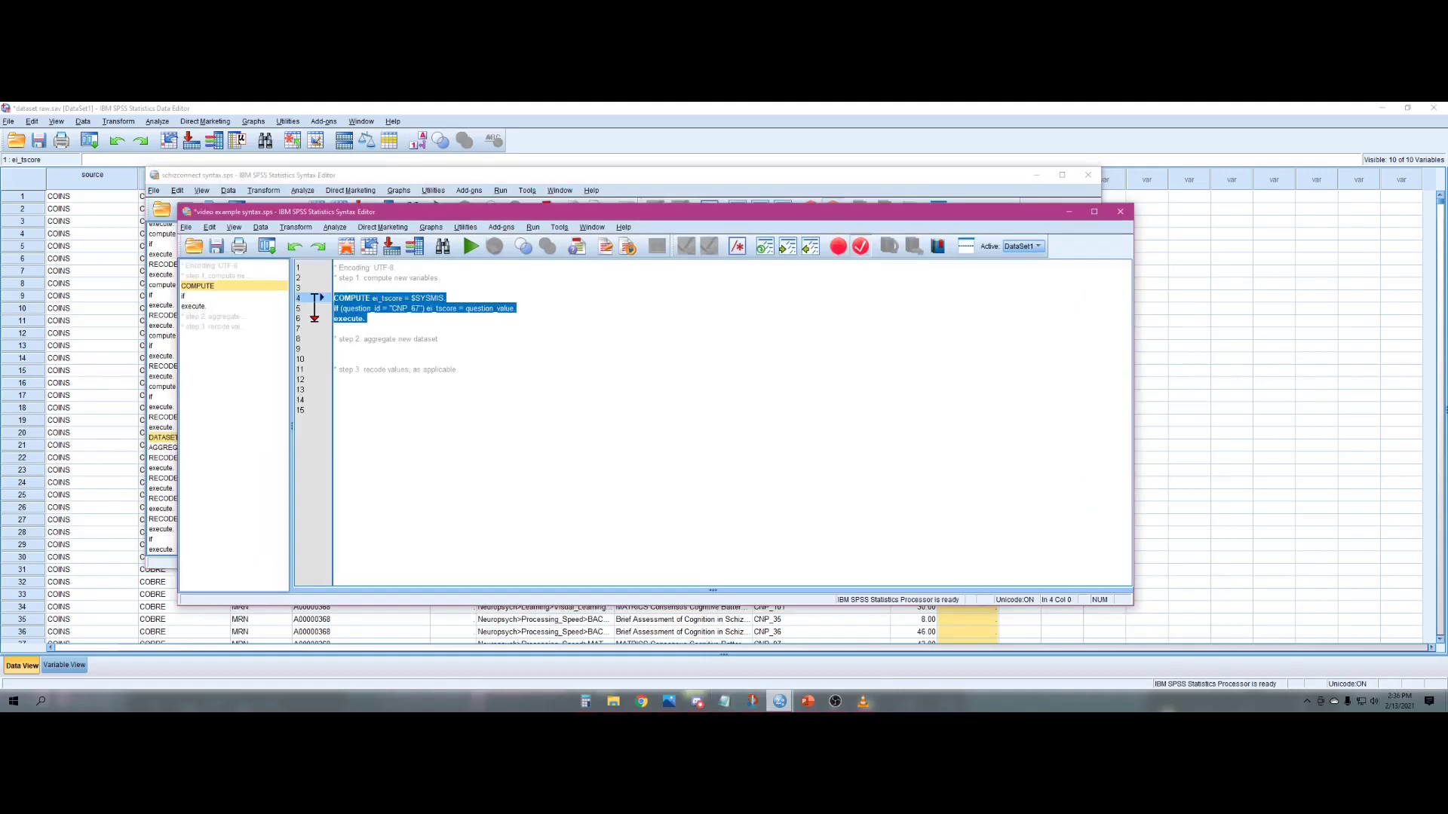
drag(673, 216, 1010, 195)
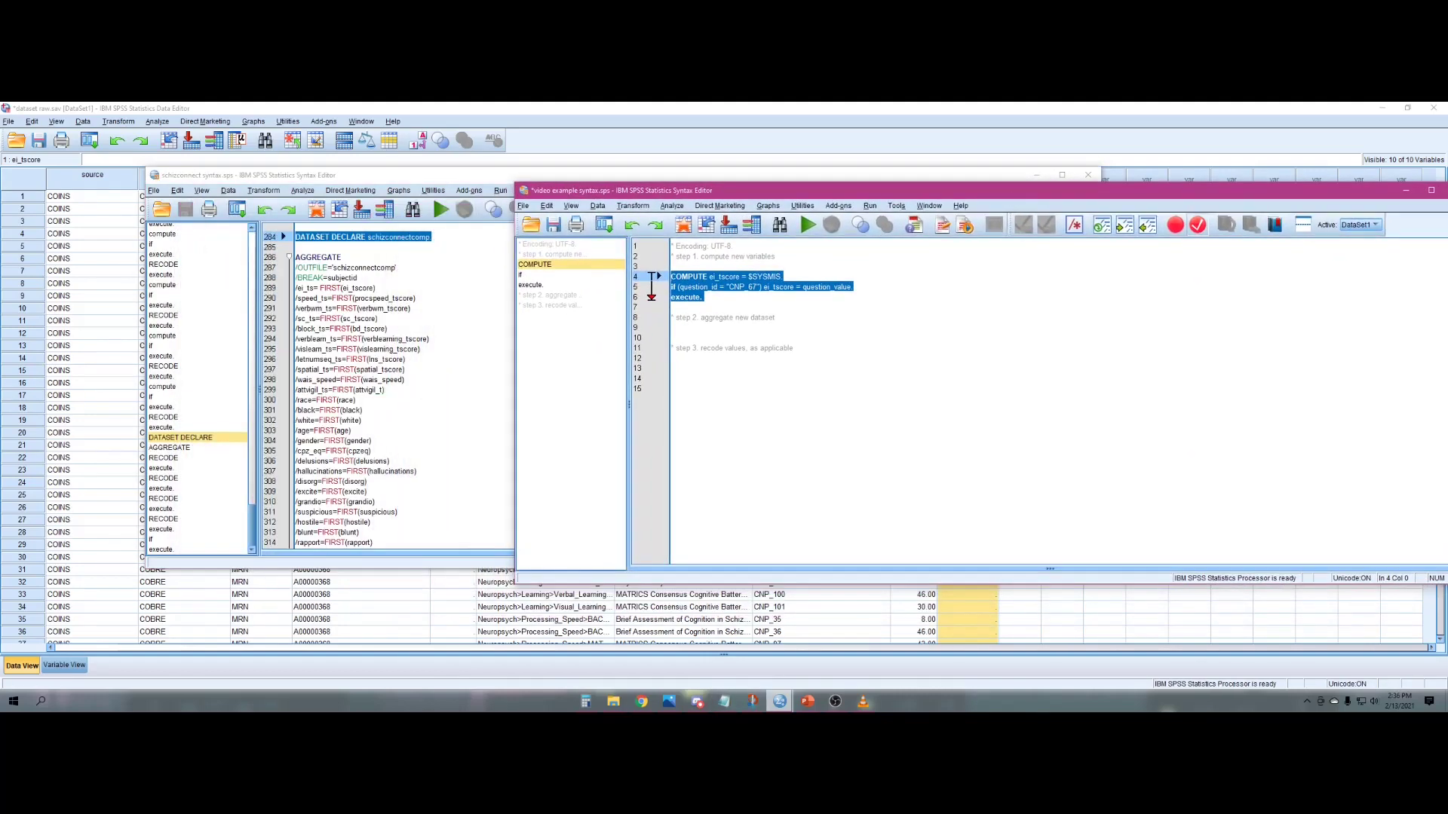
Add the command DATASET DECLARE testingdata below the "step 2: aggregate new dataset" comment in the video example syntax
key(Return)
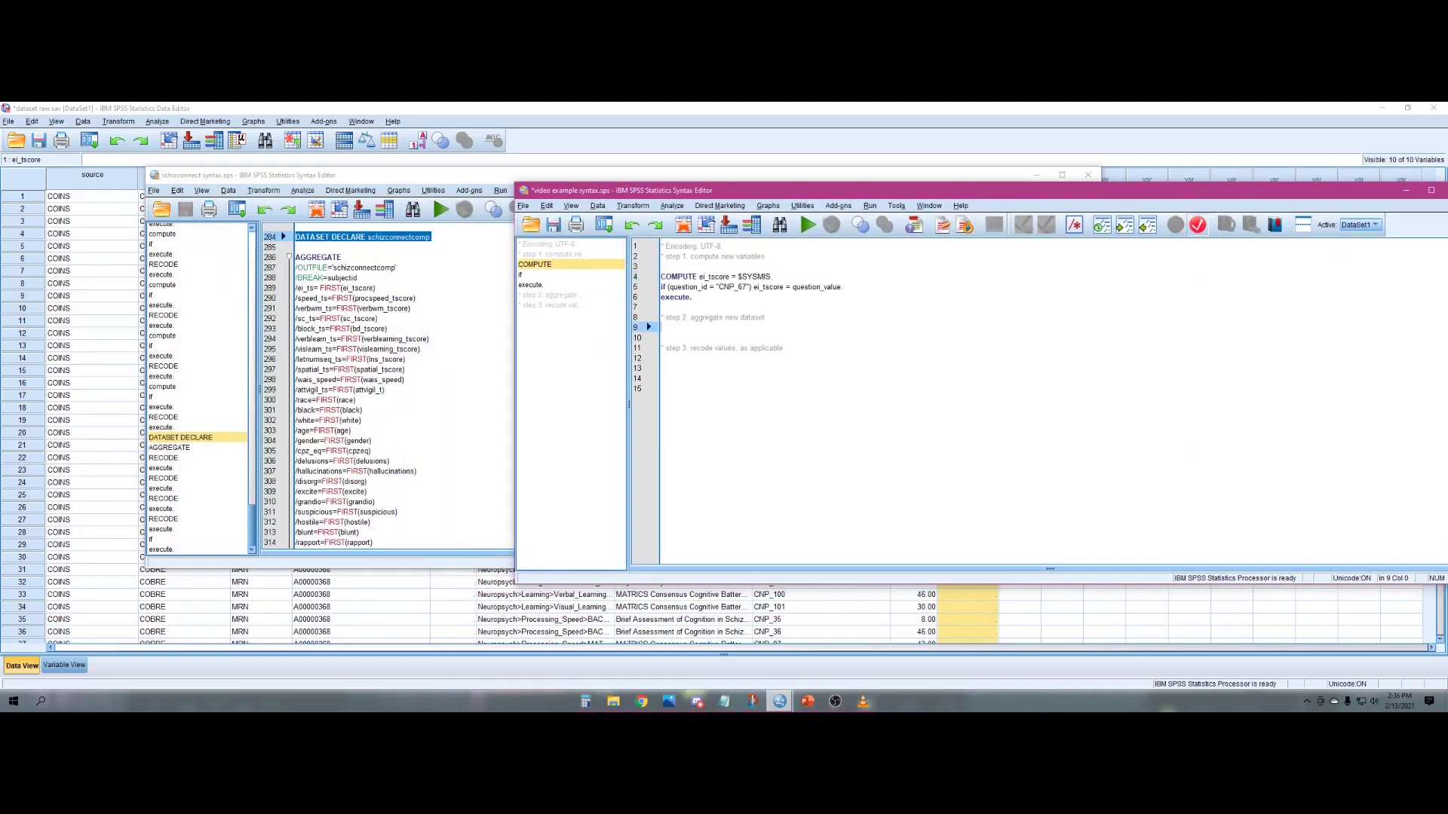
text(DATA)
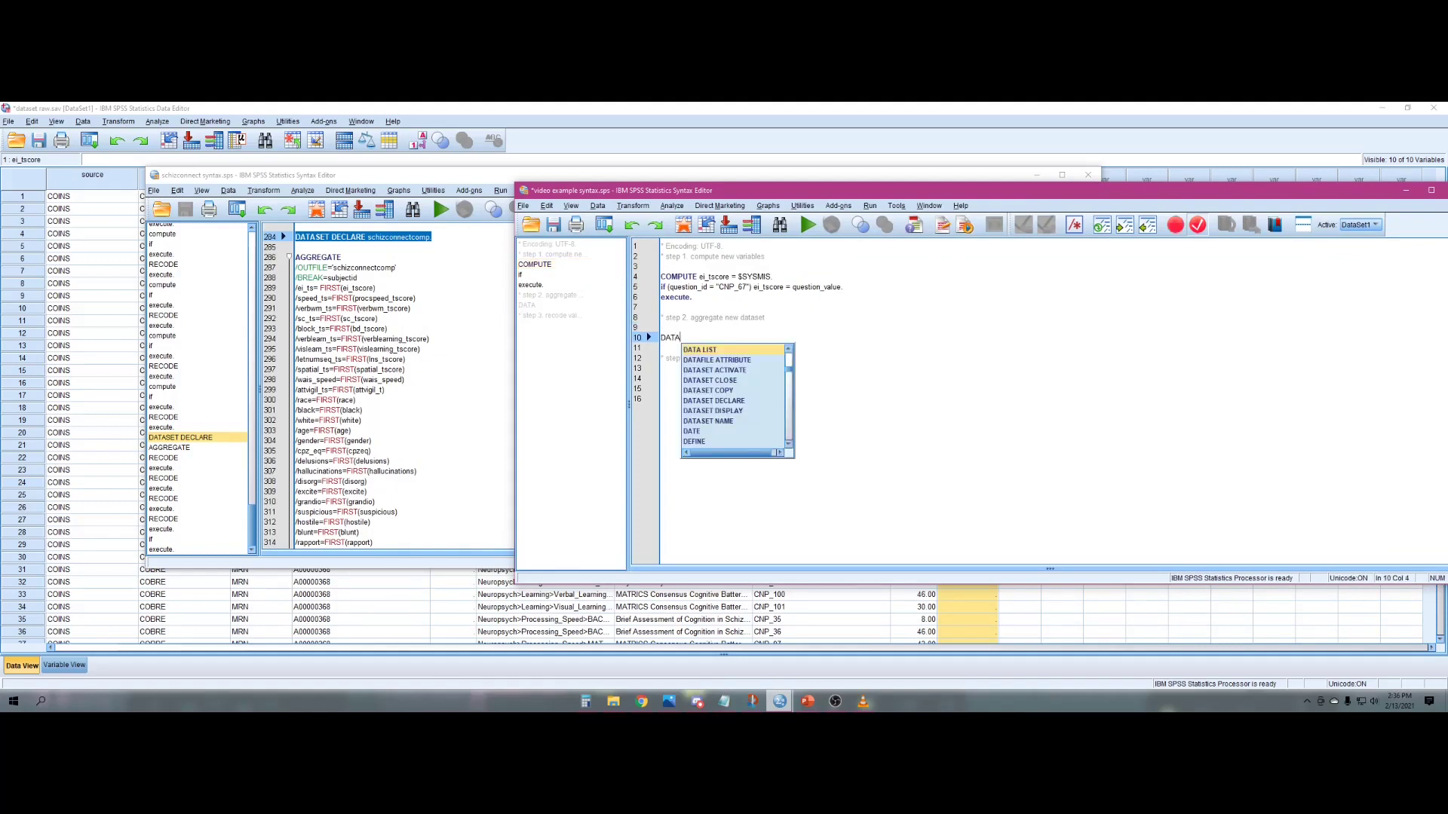
text(SET DECLARE)
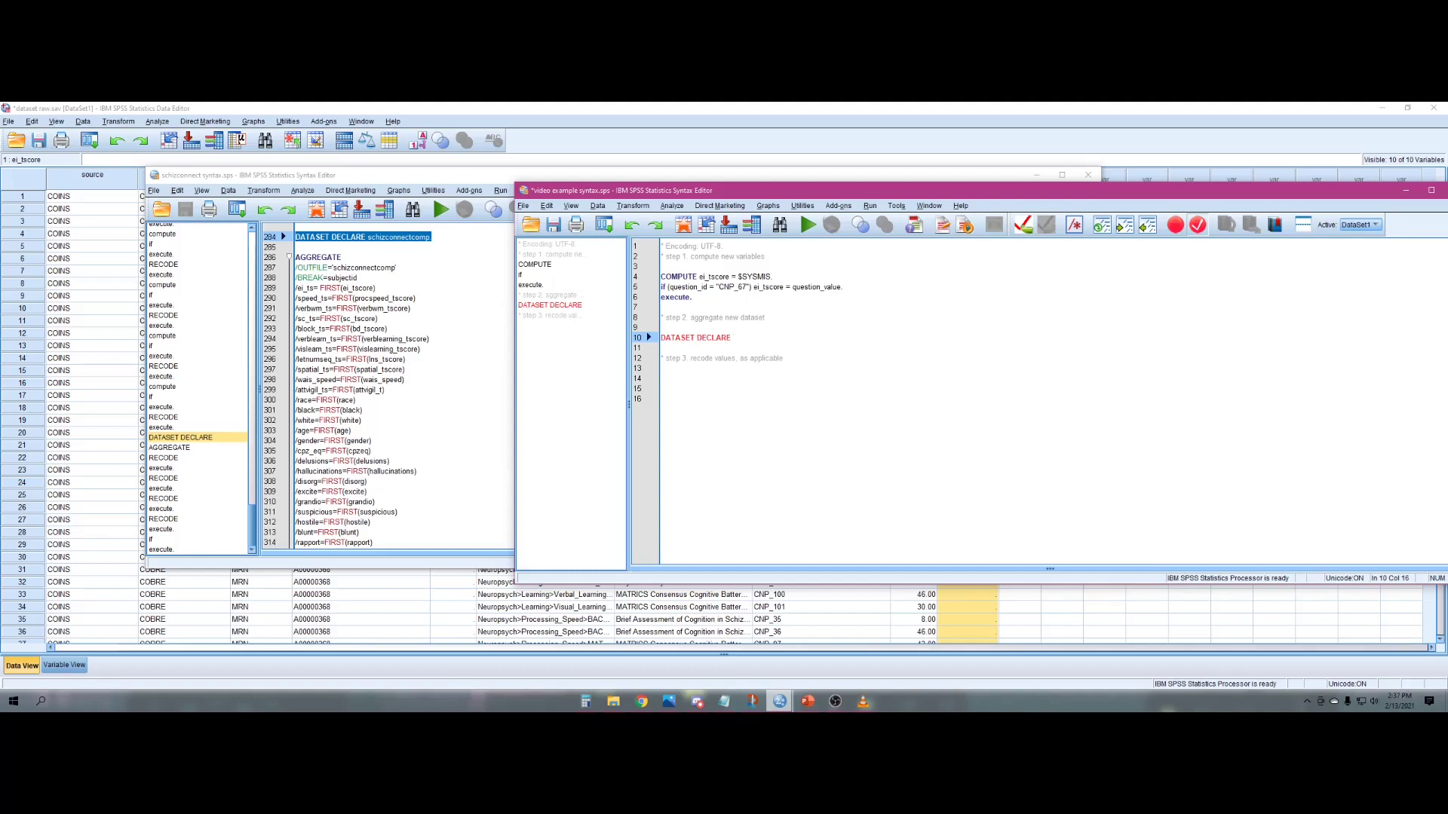
text(testingdata)
key(Return)
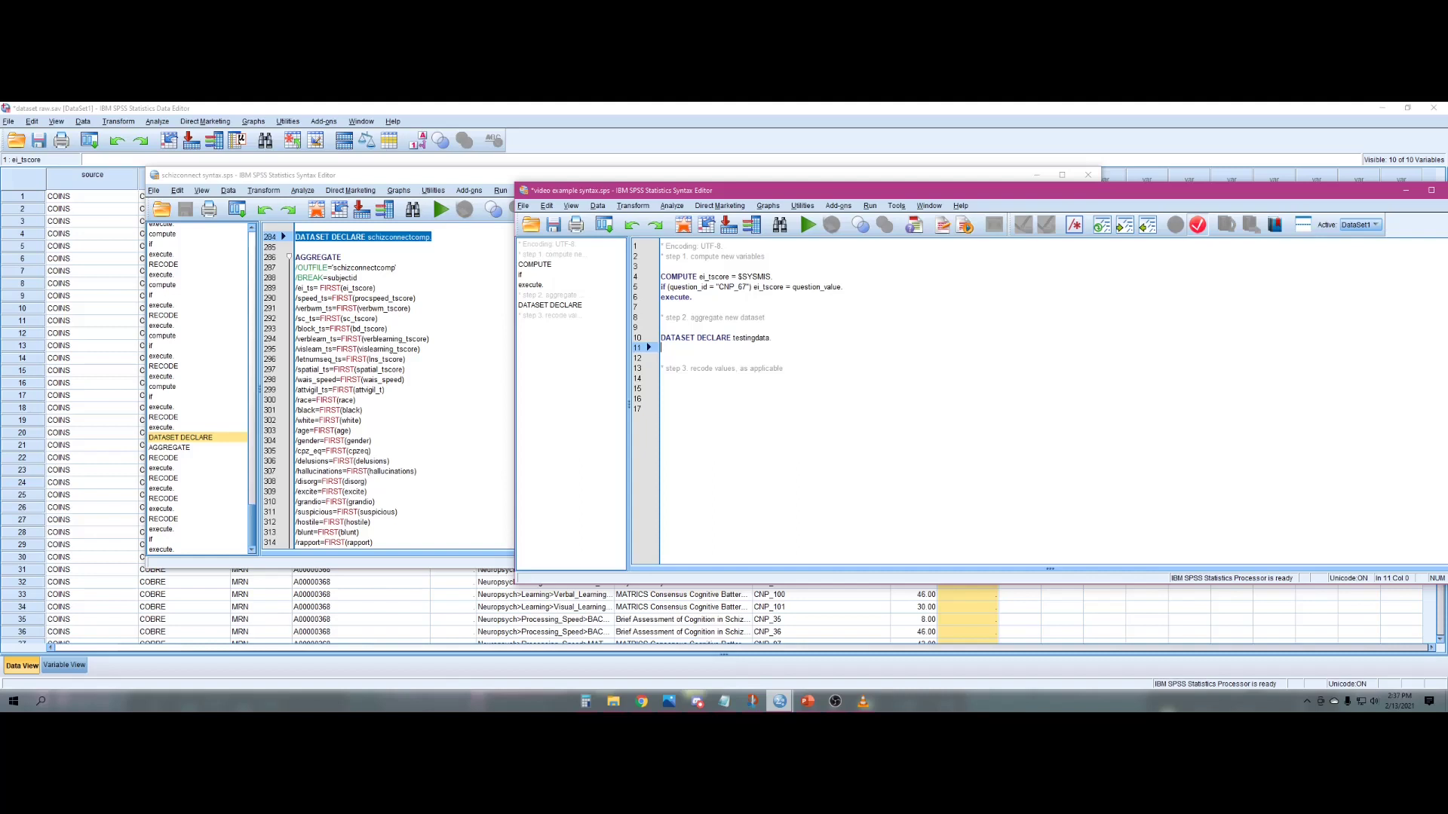
Start an AGGREGATE command below the DATASET DECLARE line, with the subcommand /OUTFILE='testingdata'
key(Return)
text(AGGREGATE)
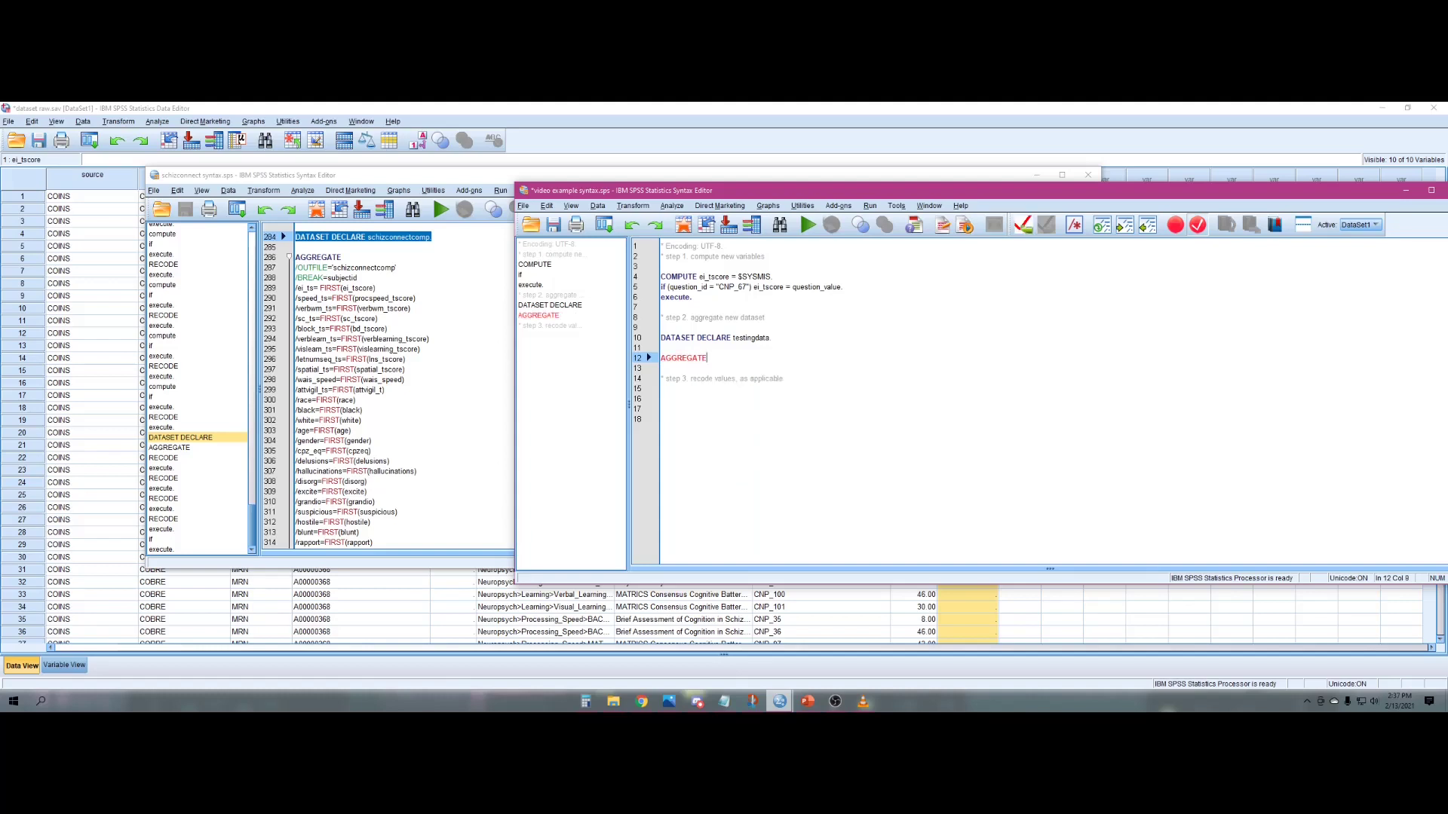
key(Return)
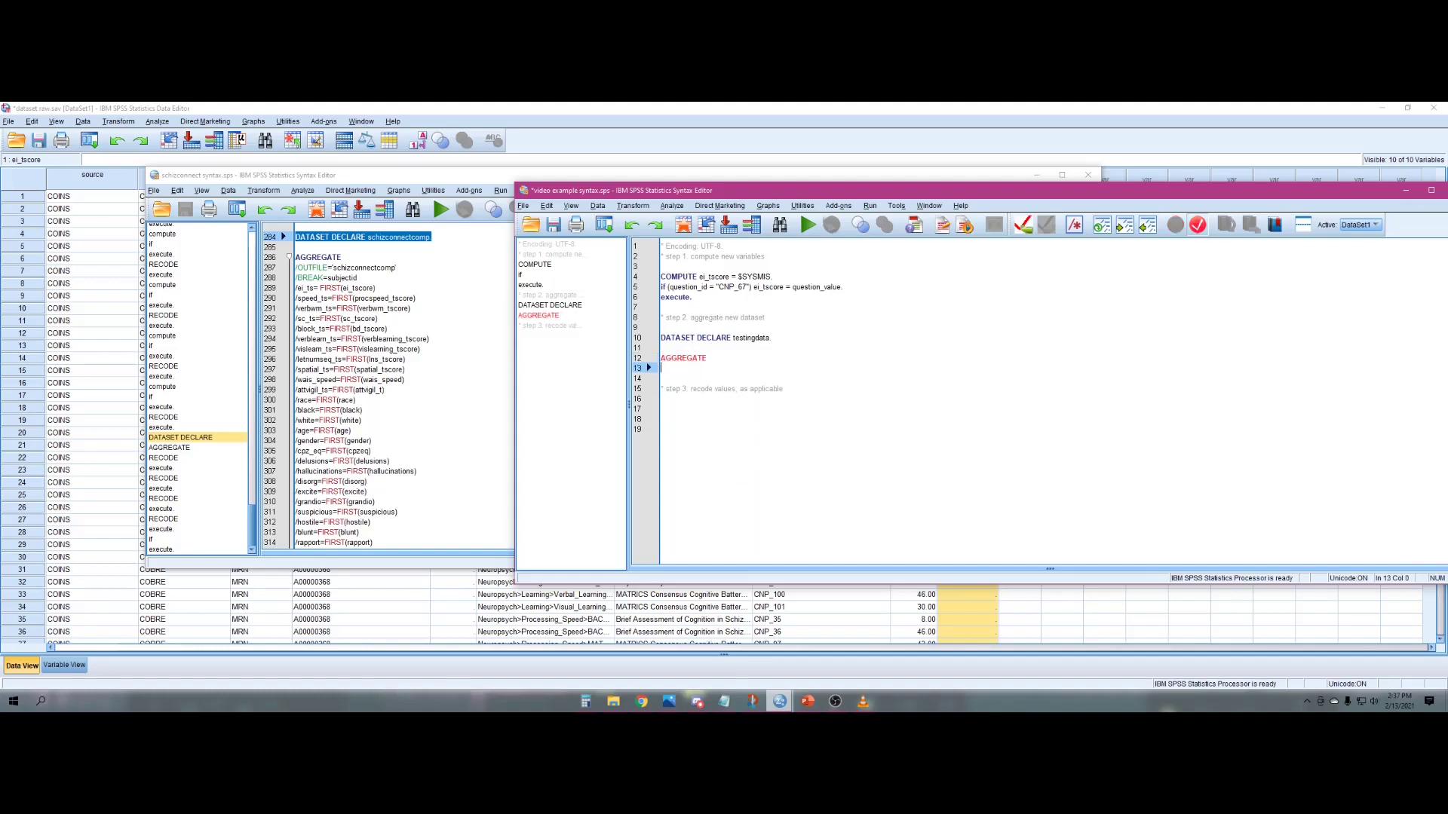
text(/)
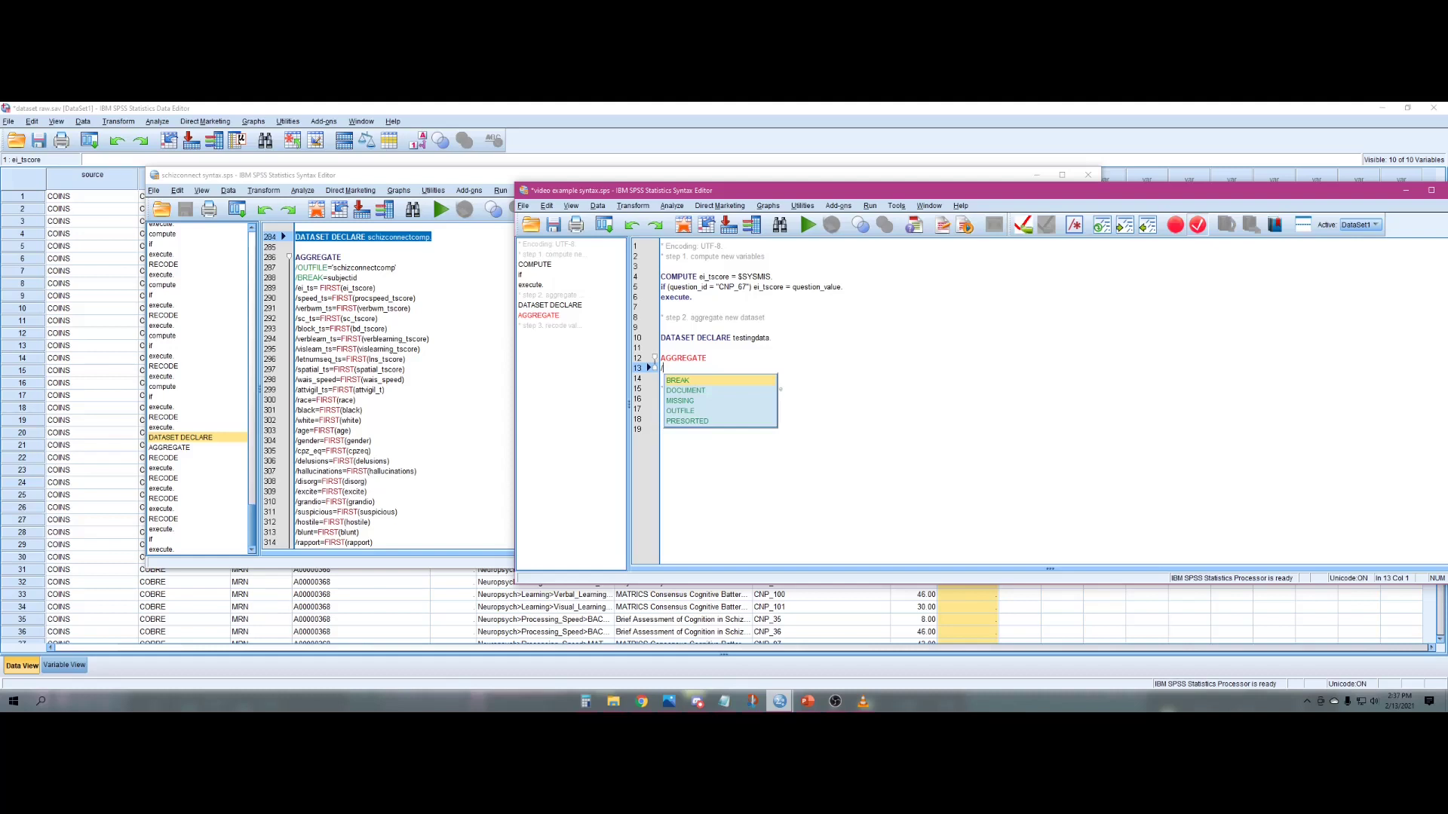
text(OUTFILE)
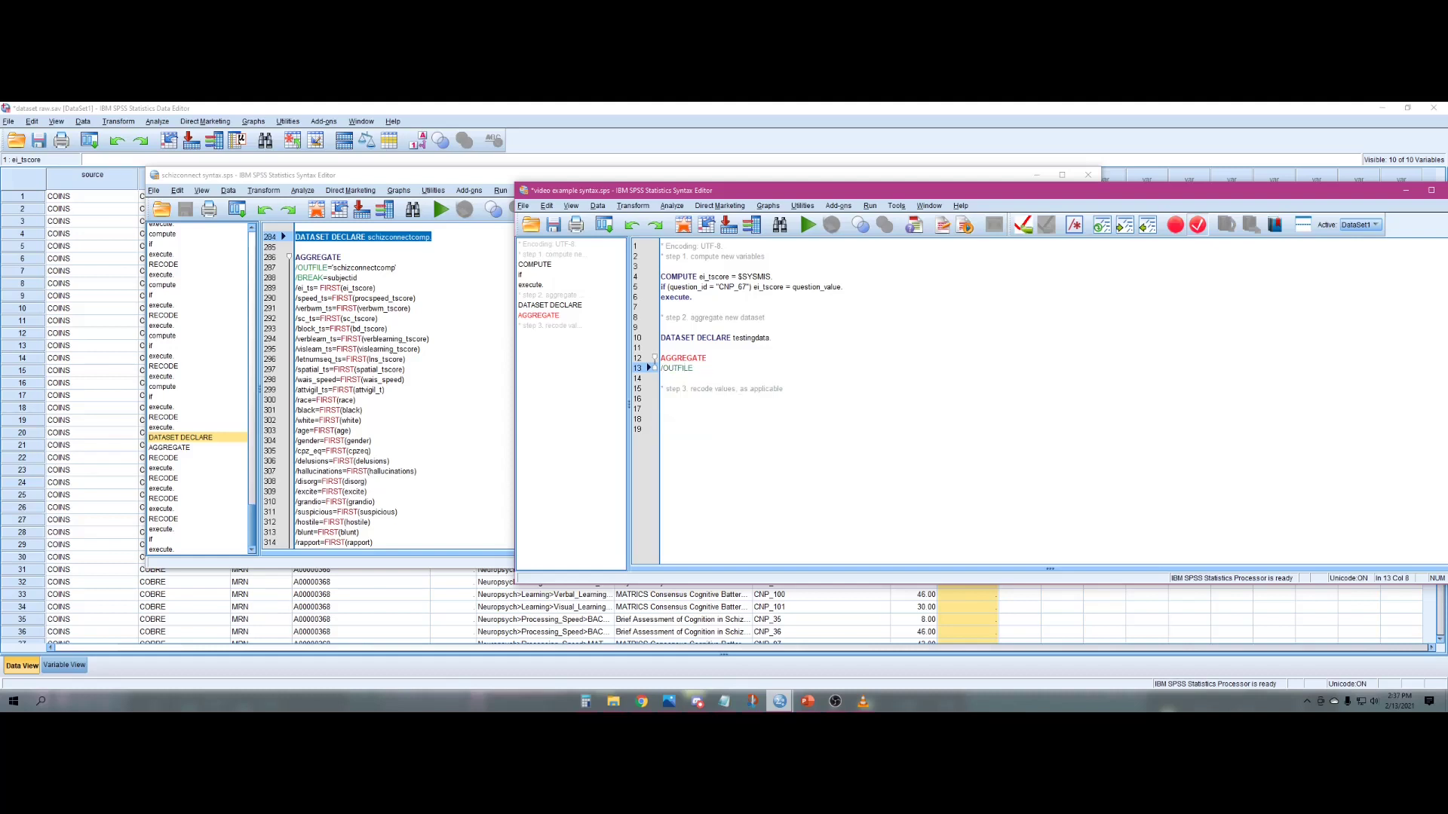
text(='testingdata')
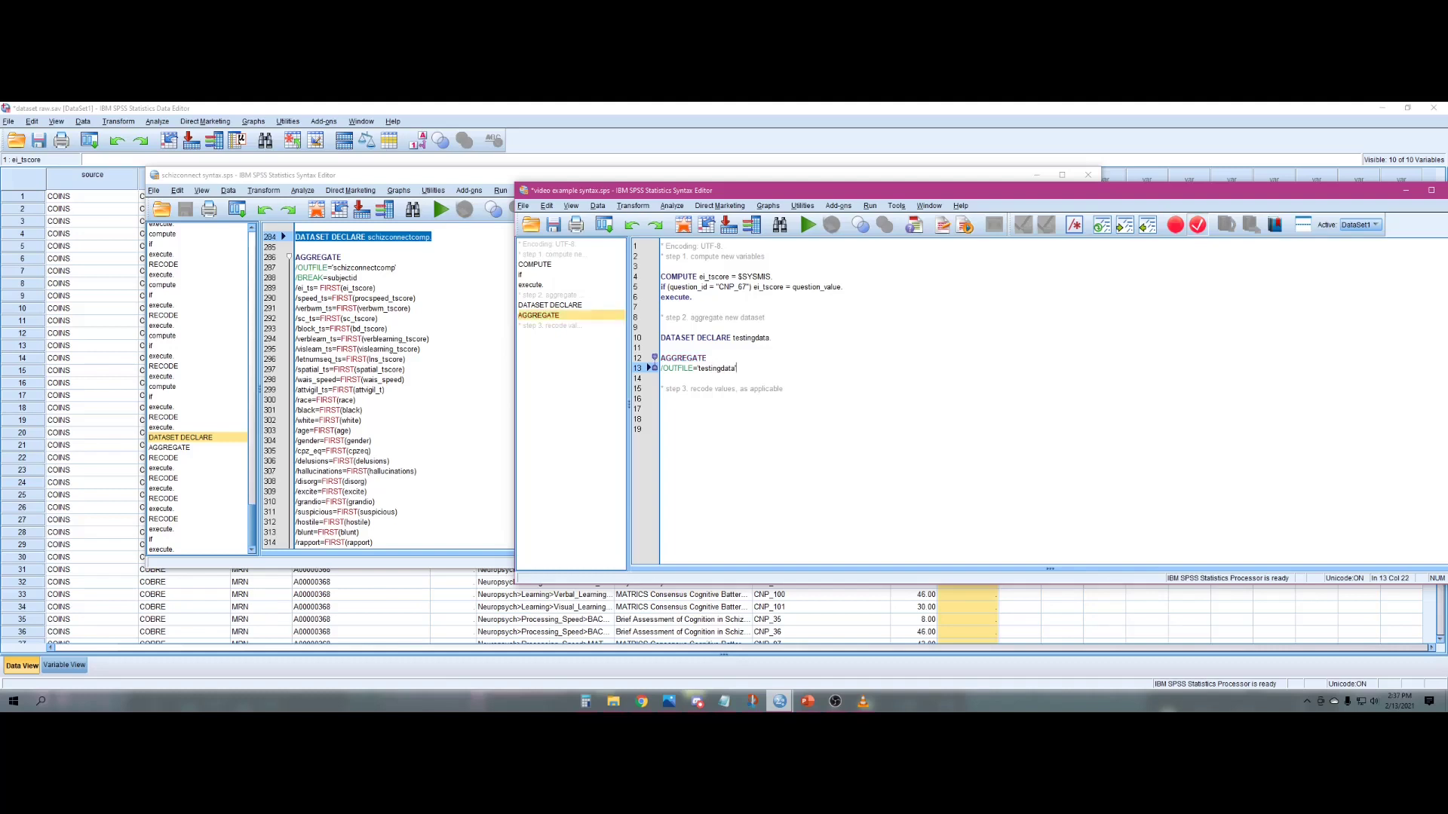
Add the subcommand /BREAK=subjectid on a new line of the AGGREGATE command
key(Return)
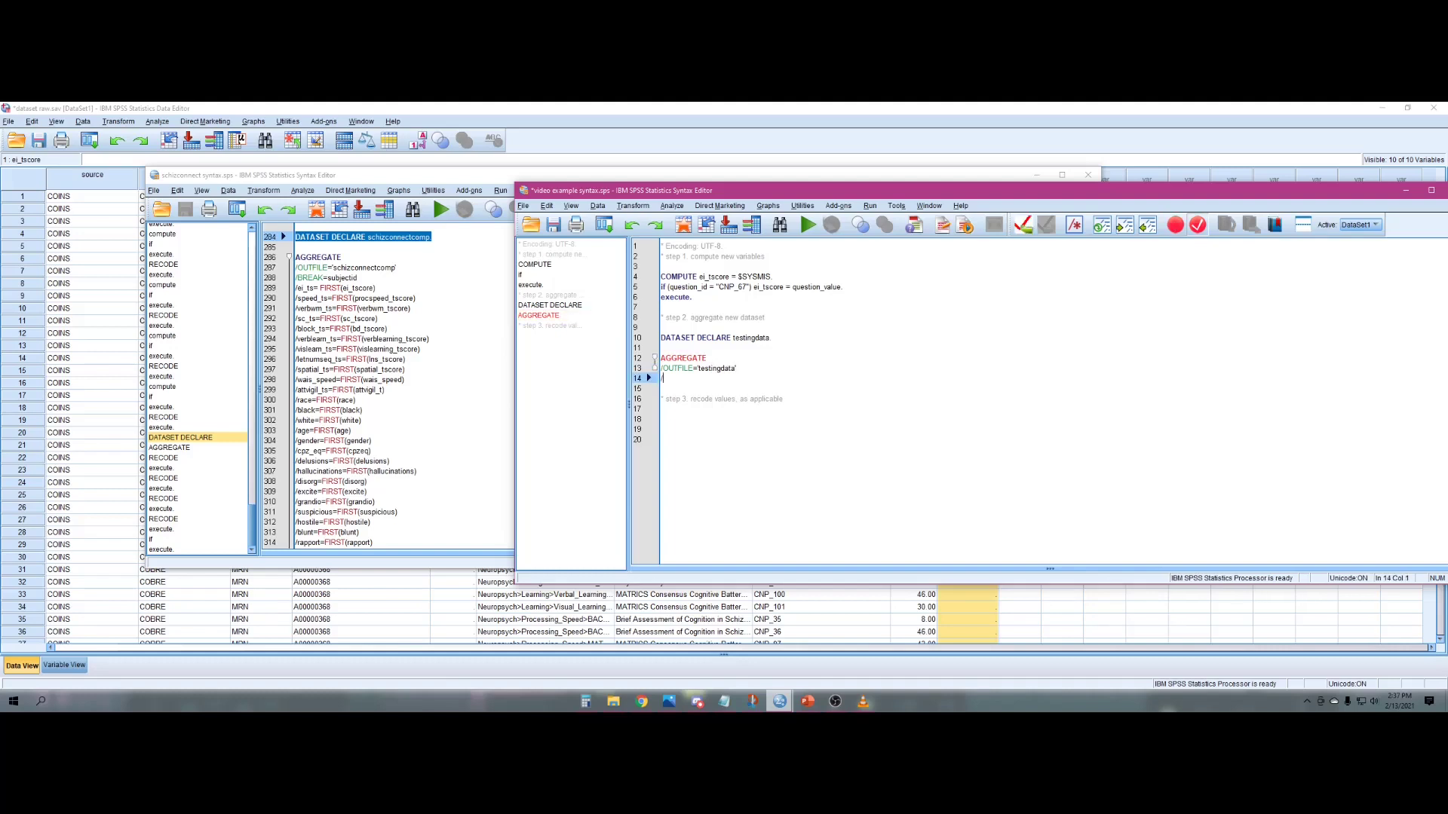
text(/)
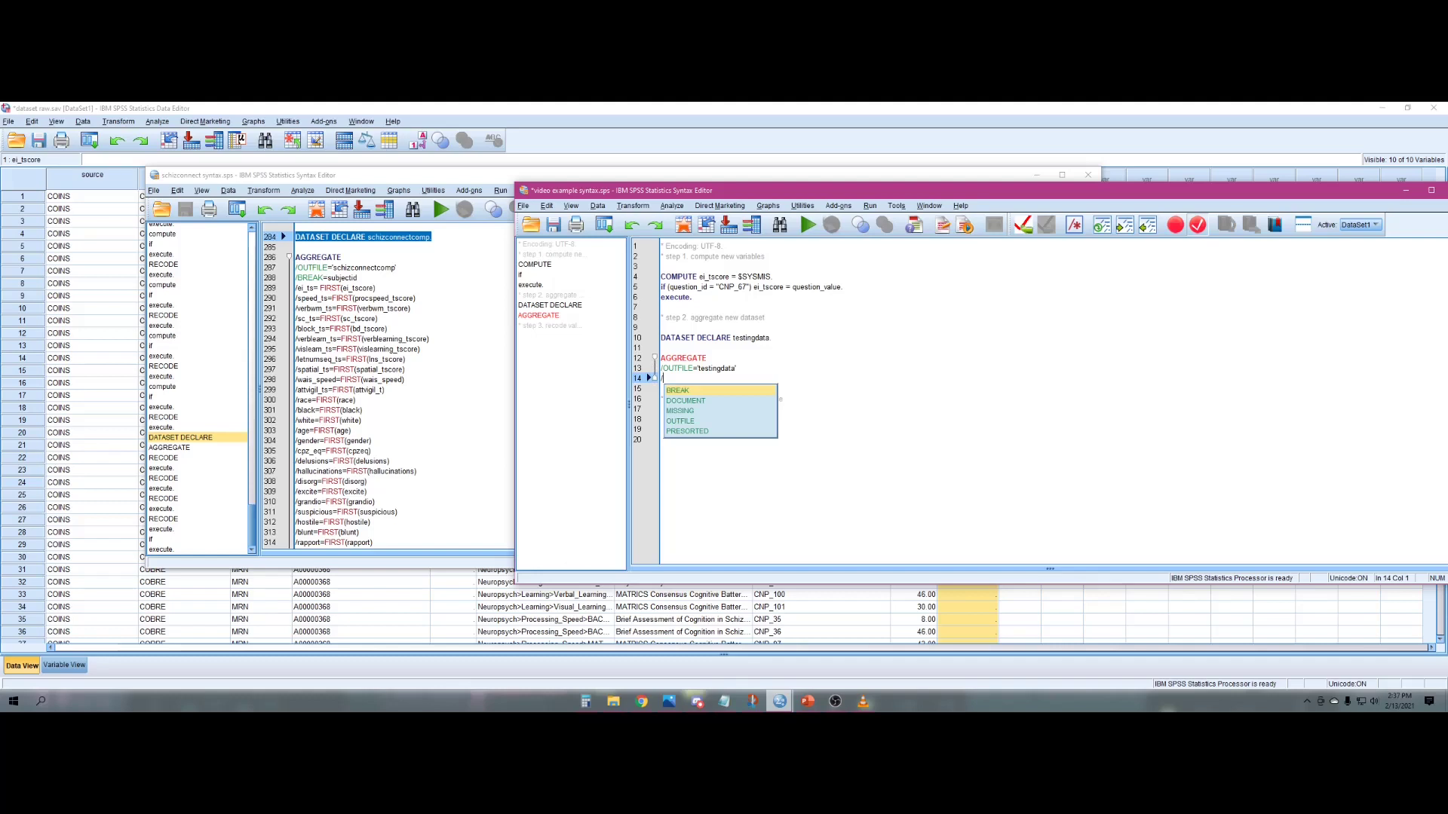
key(Return)
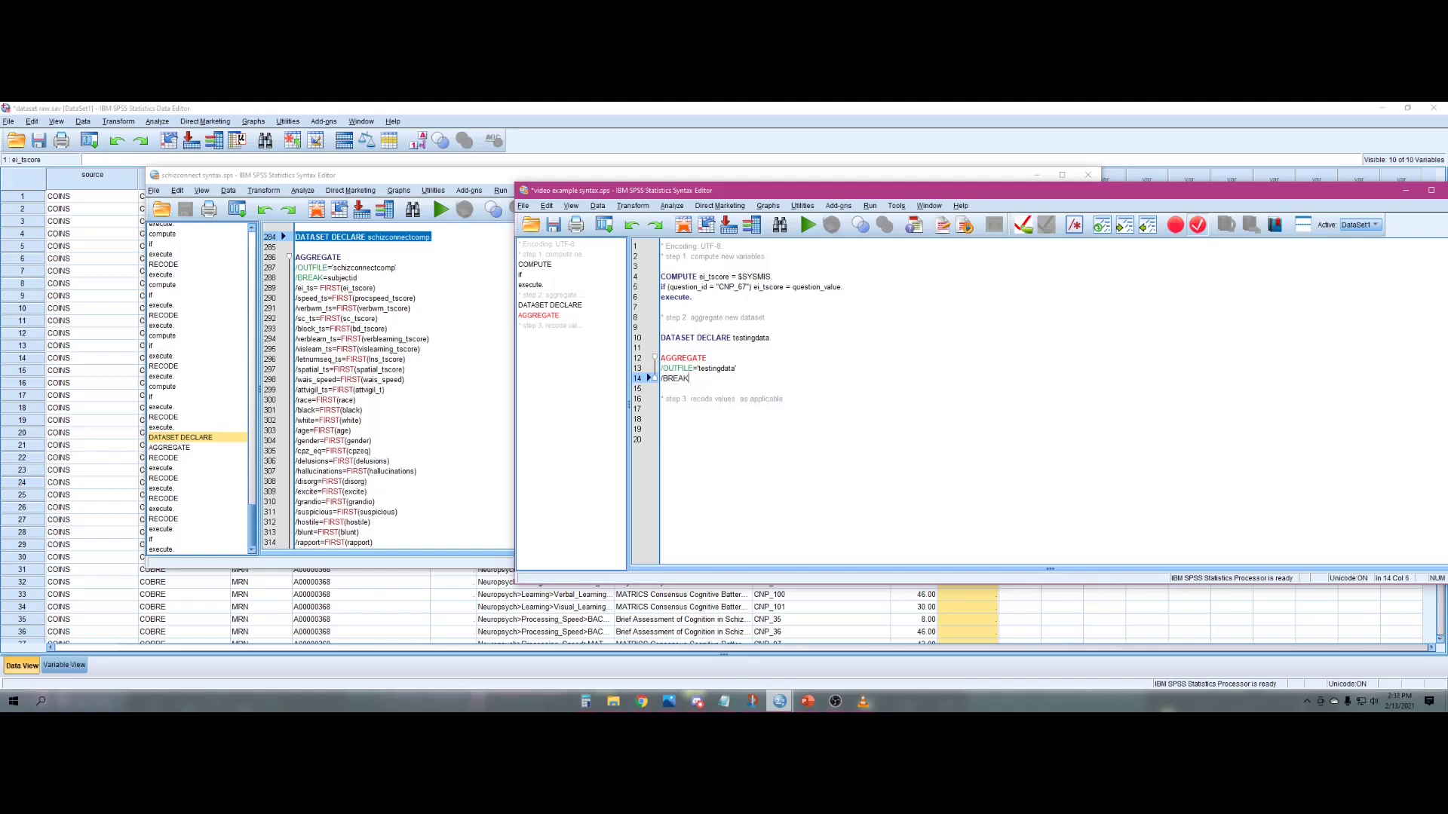
text(=)
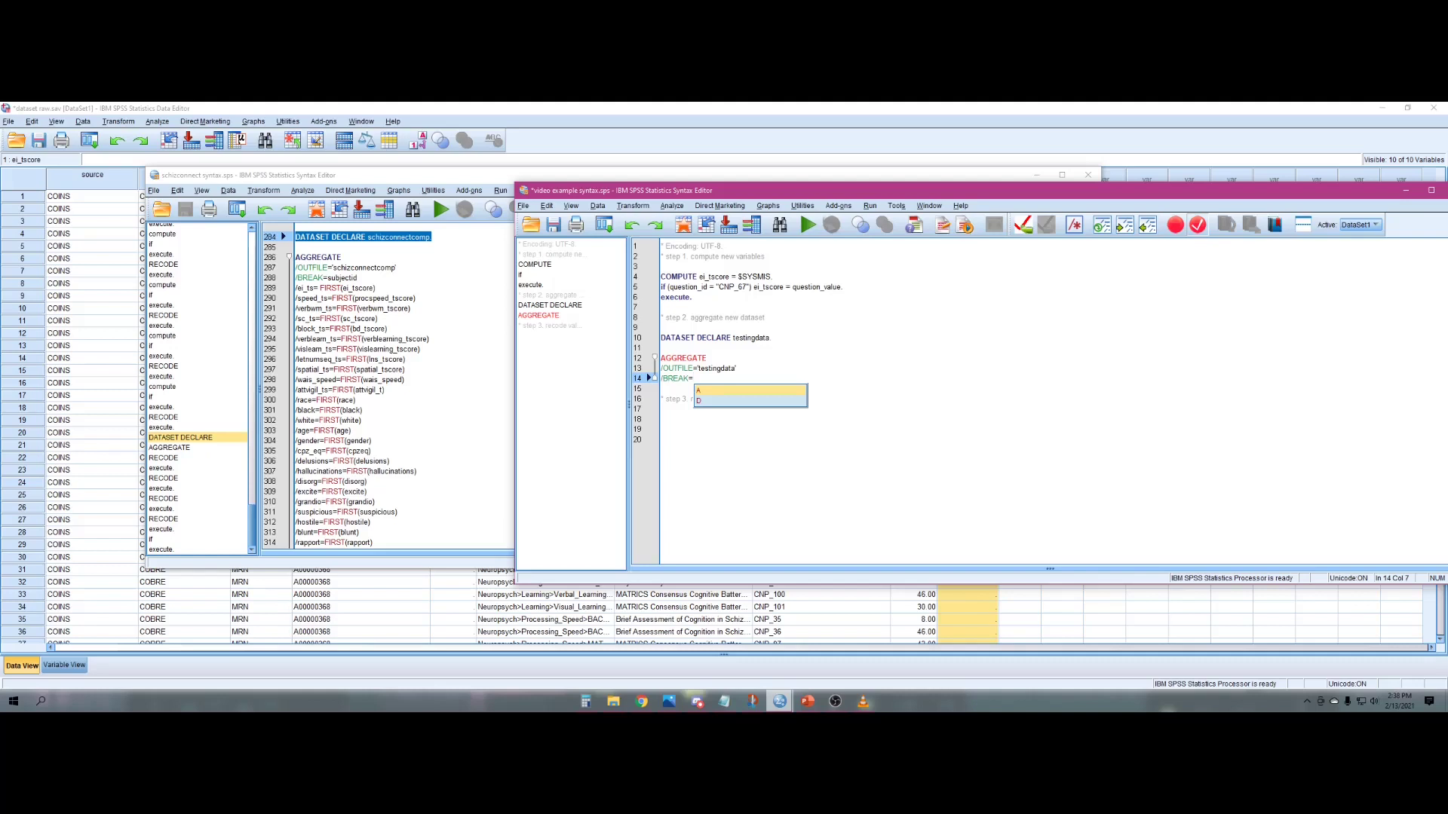
text(subjectid)
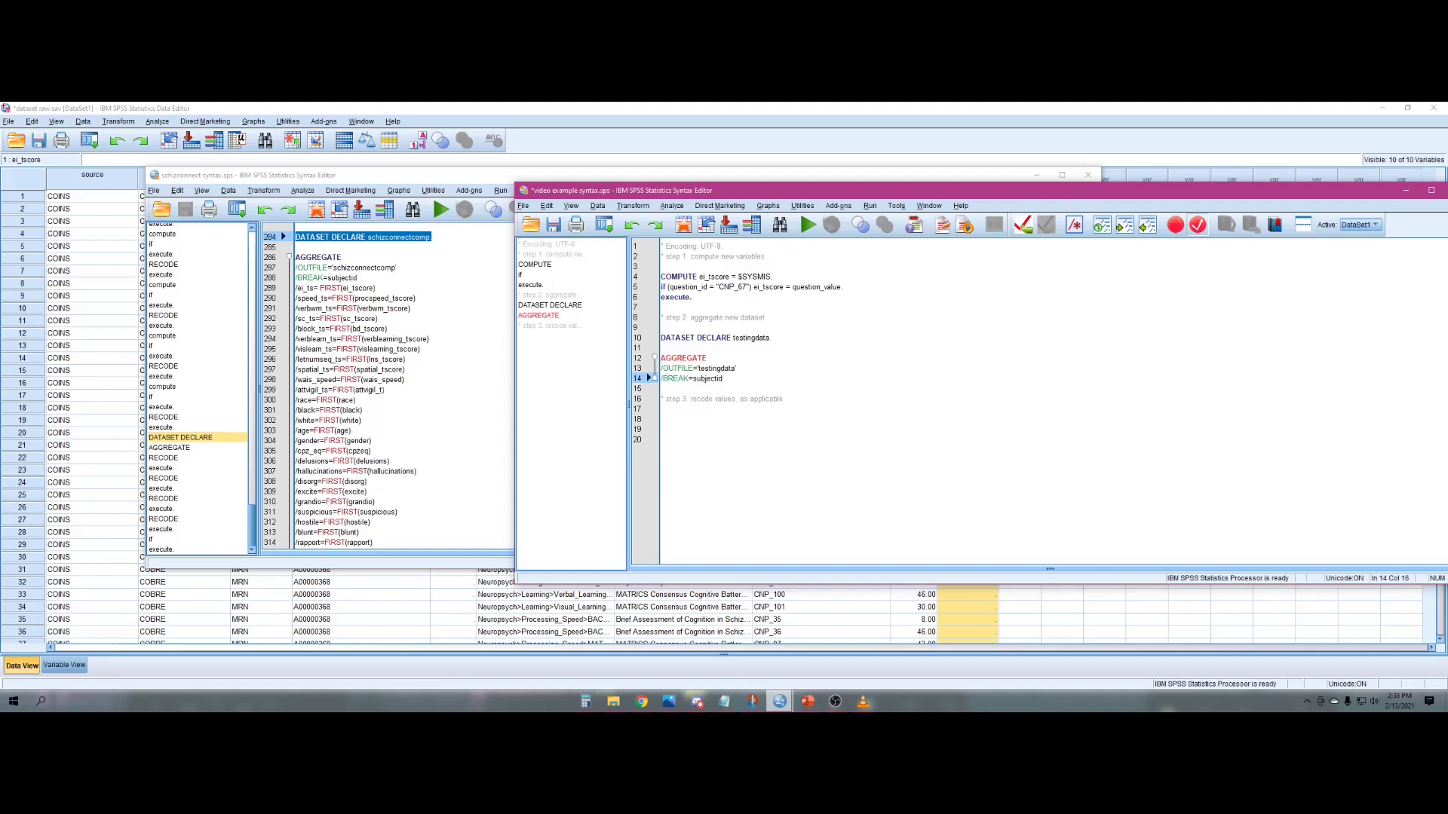
Add the line /ei_tscore = FIRST(ei_tscore) to the AGGREGATE command
key(Return)
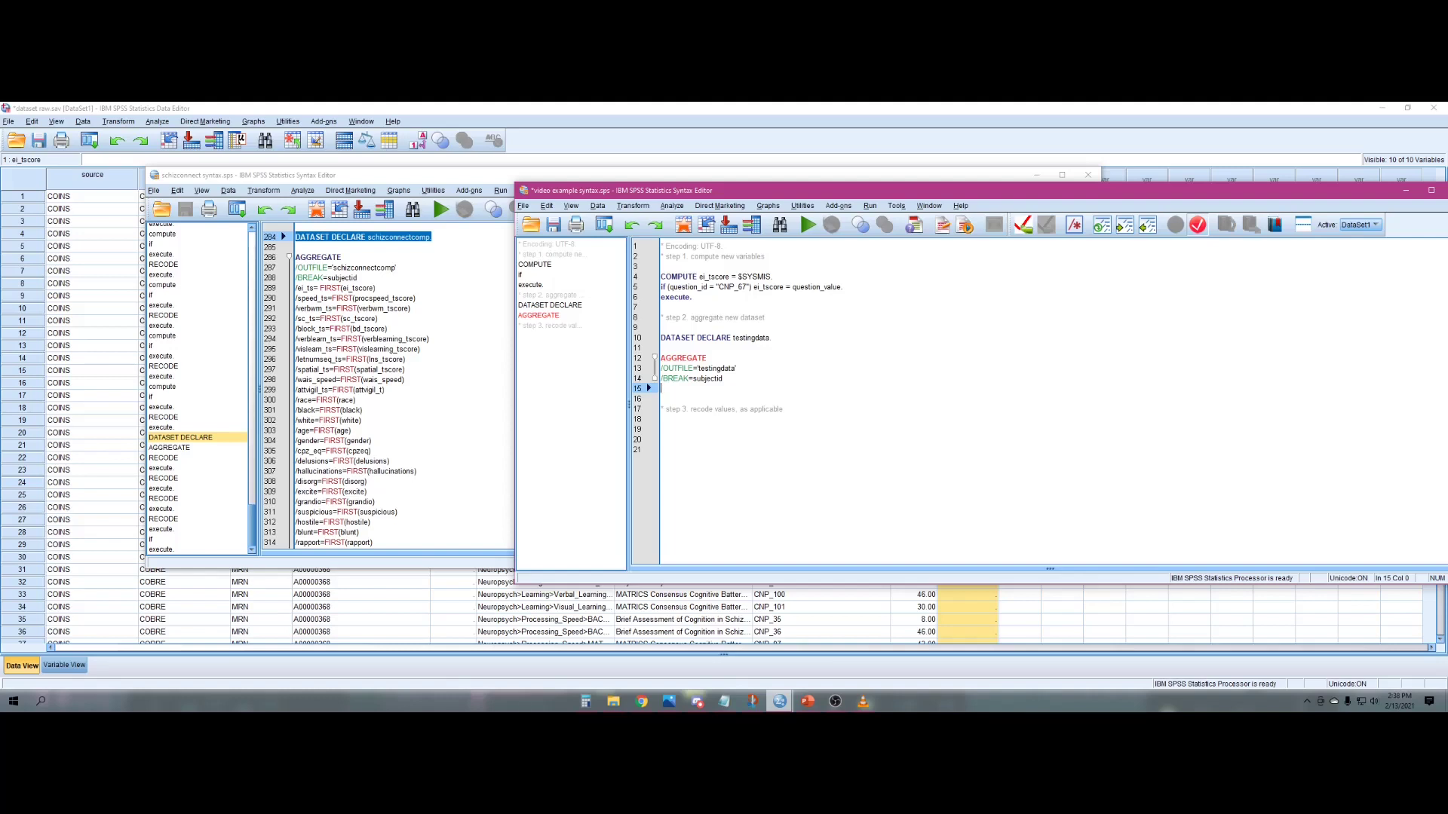
text(/)
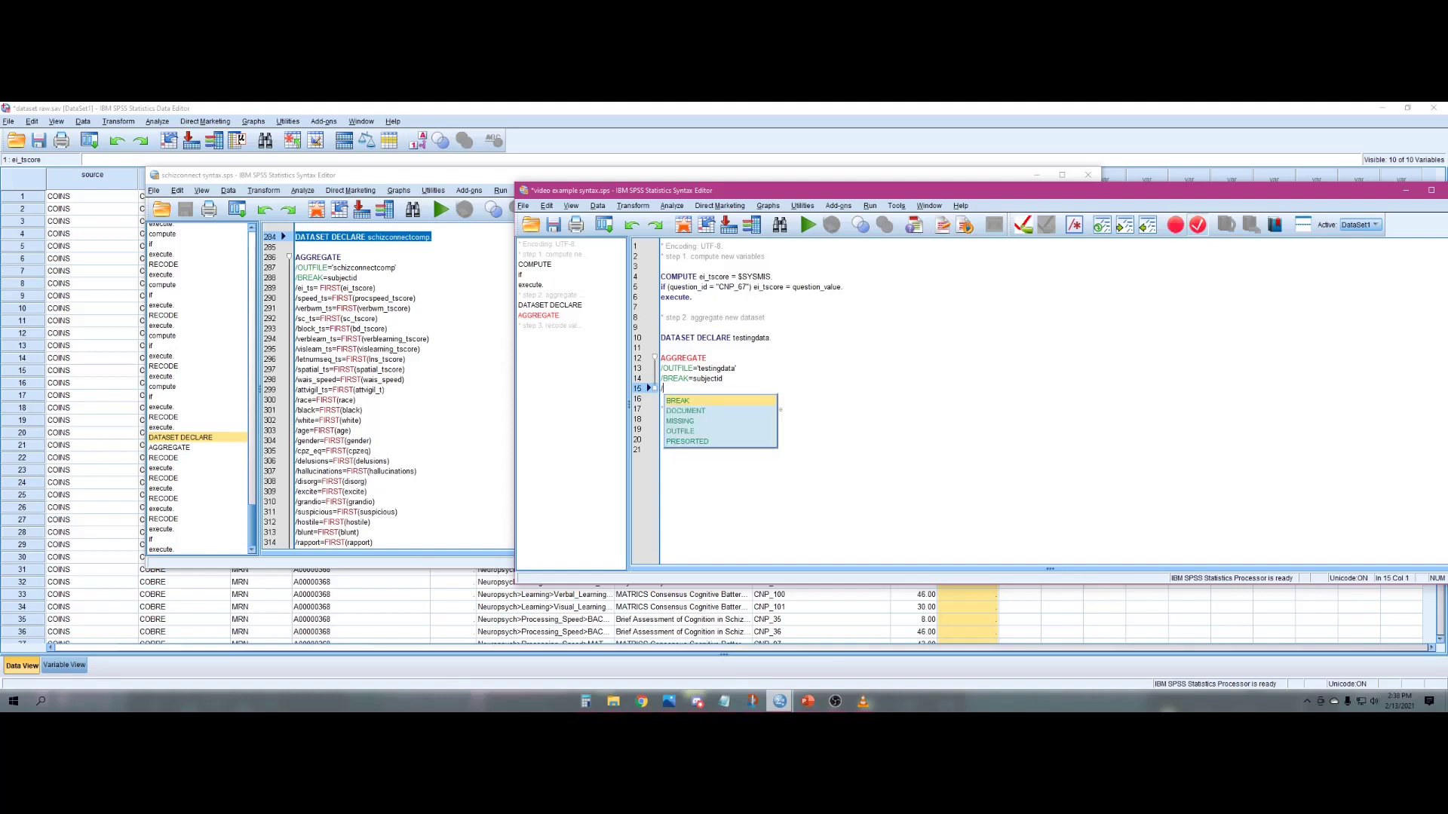
text(ei)
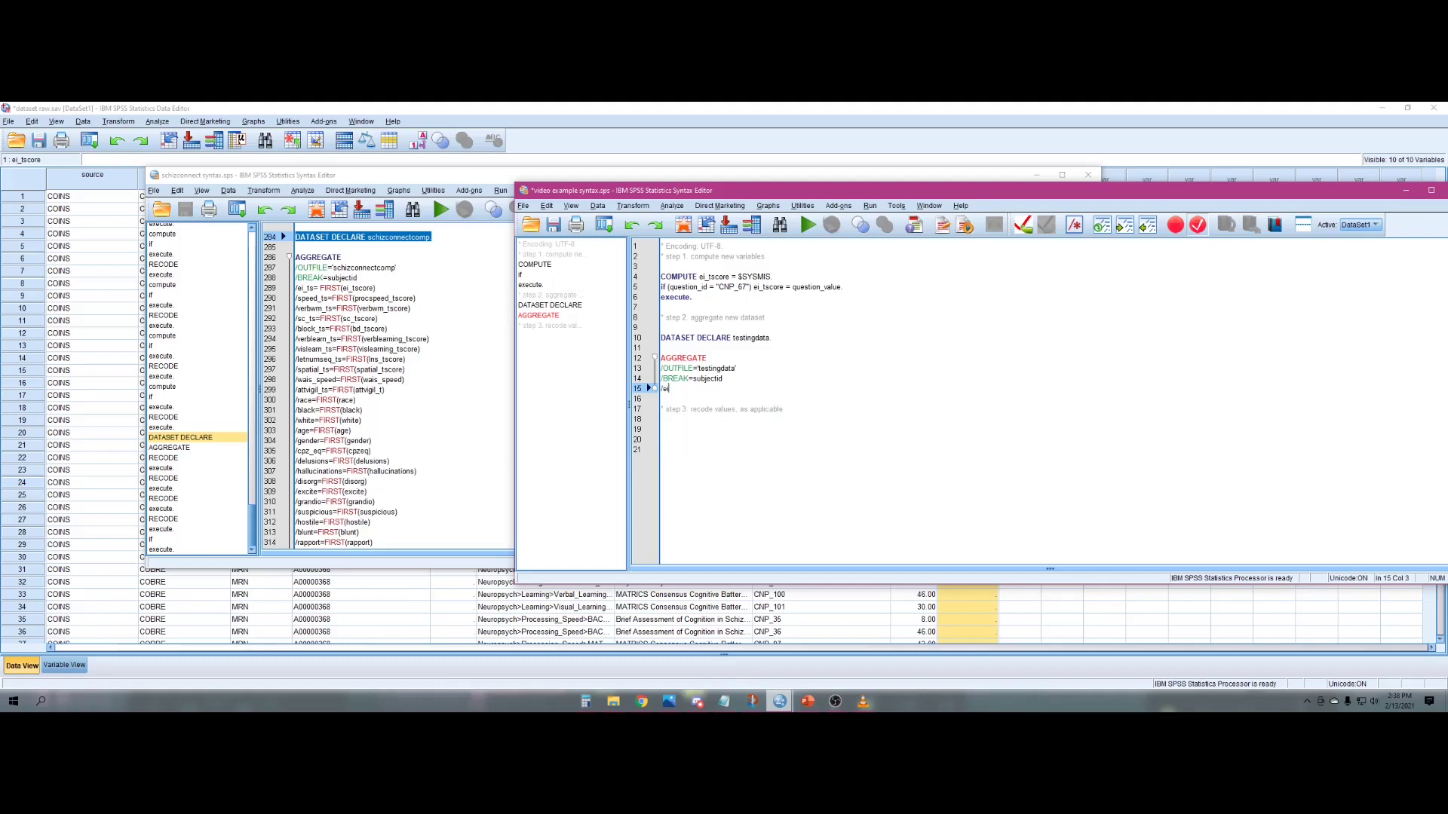
text(_tscore)
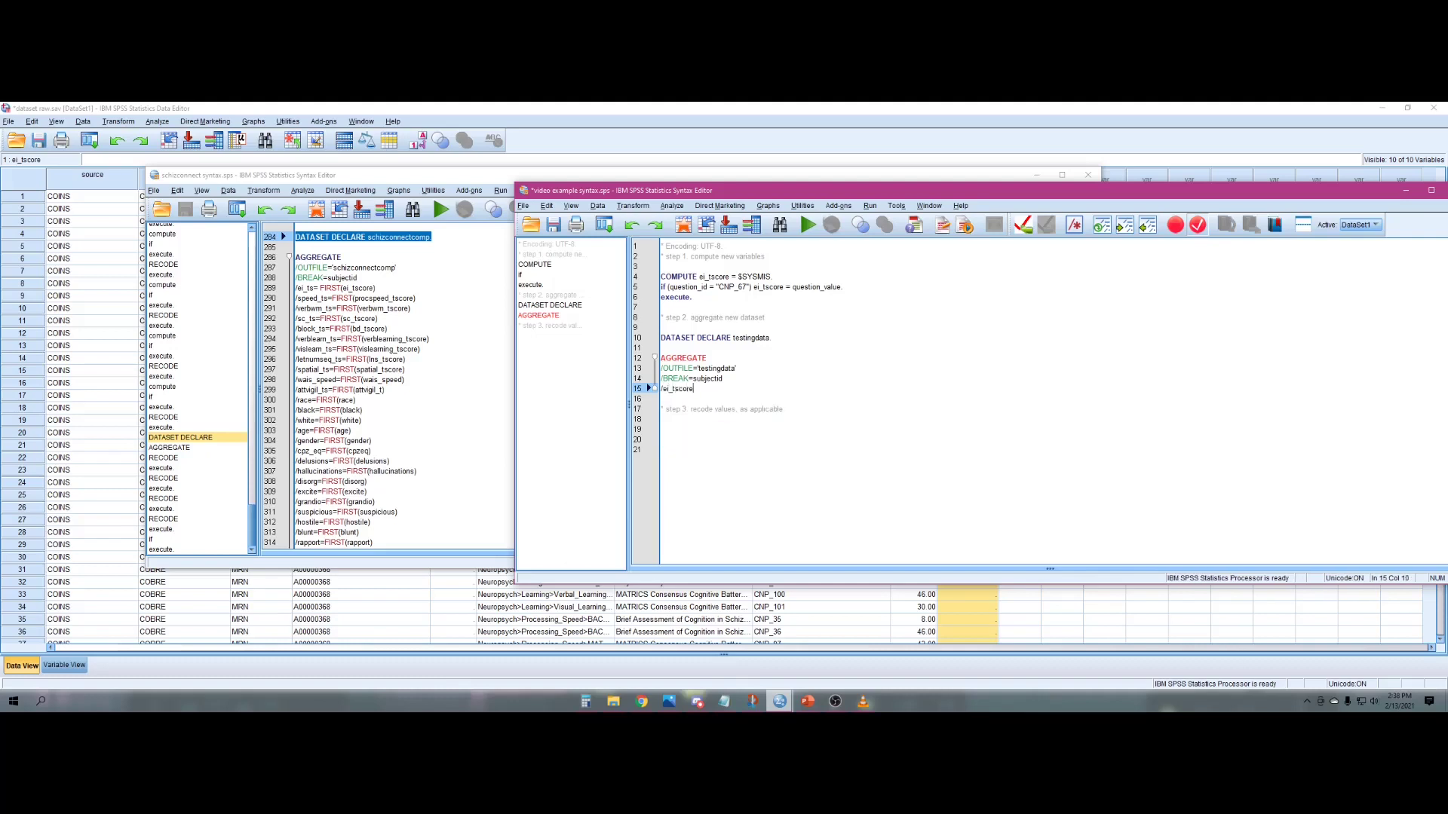
text( =)
key(BackSpace)
text(=)
text(FIRST(ei_tscore)
Check how the AGGREGATE block ends in the schizconnect syntax and close the video example's AGGREGATE command with a period
key(alt+Tab)
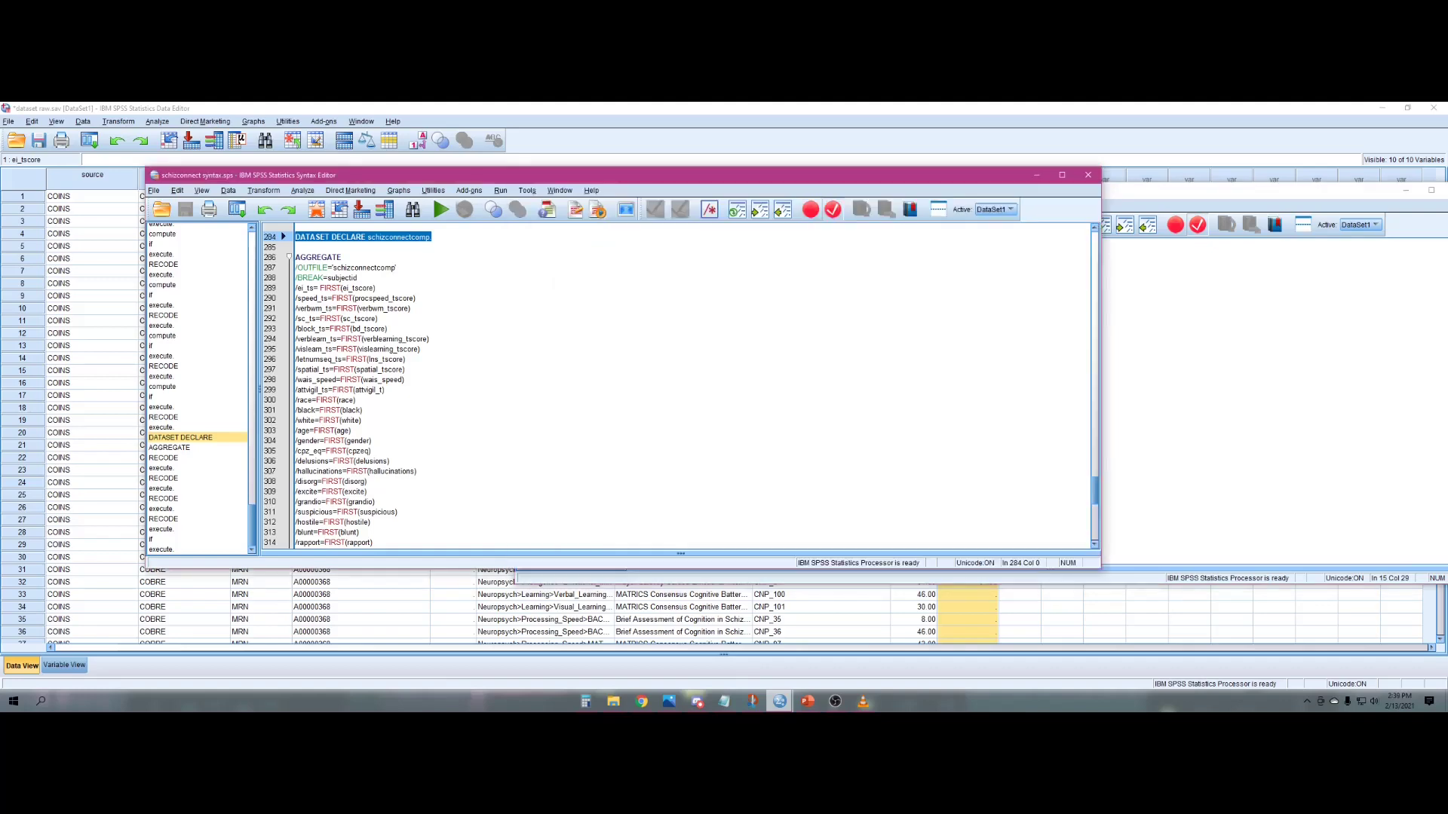
scroll(679, 386, down, 10)
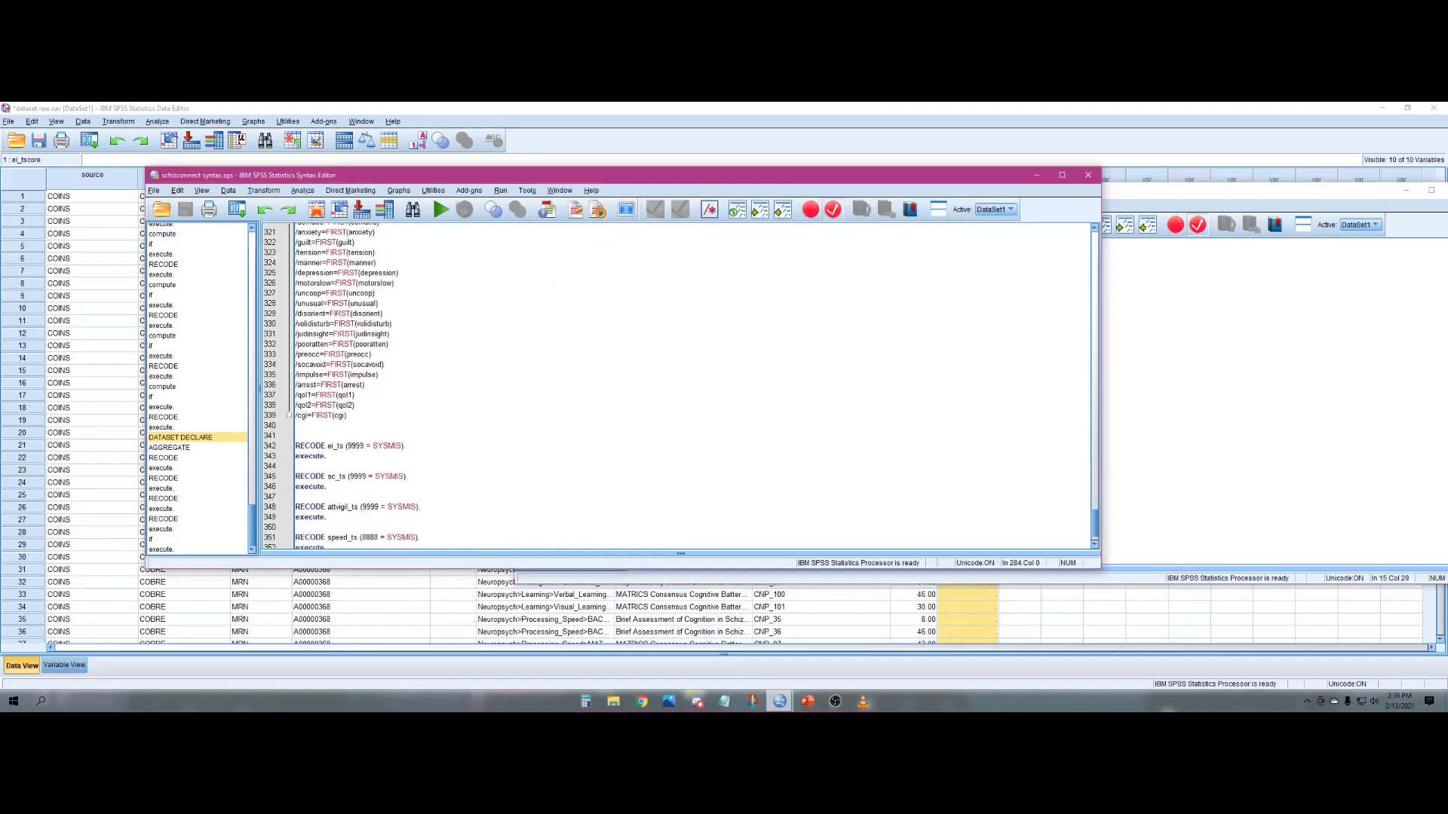
click(1206, 348)
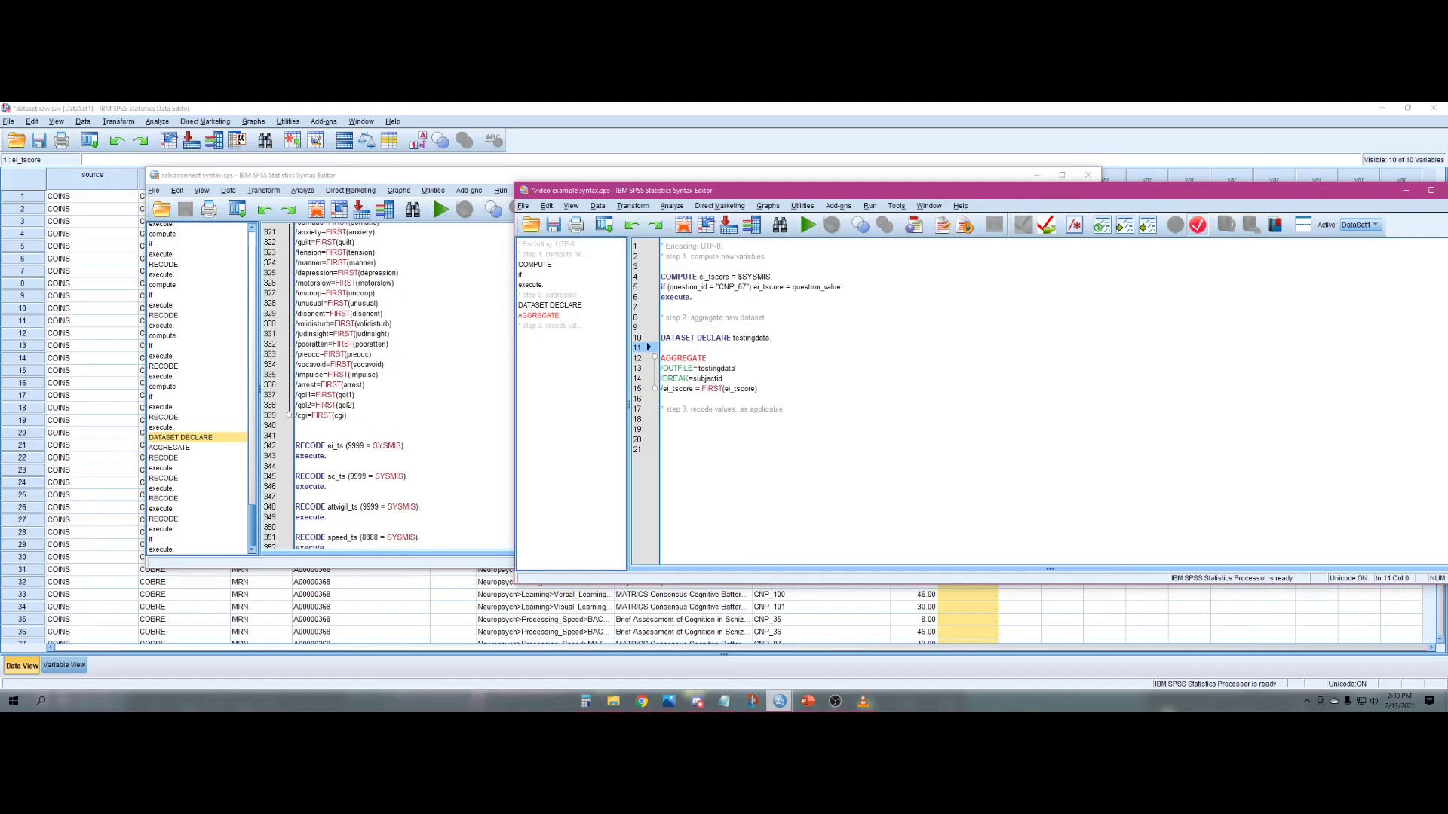
click(757, 389)
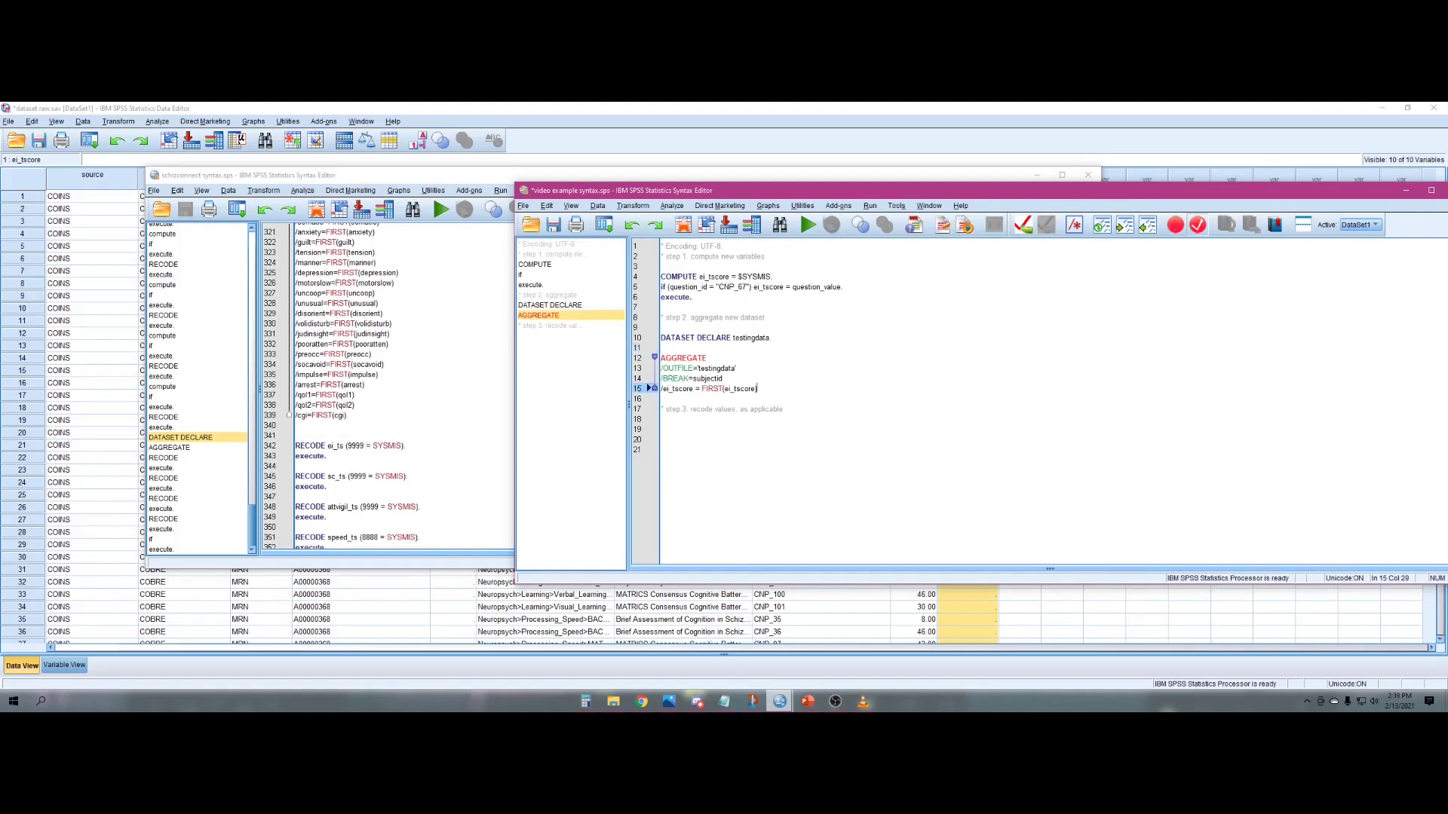
text(.)
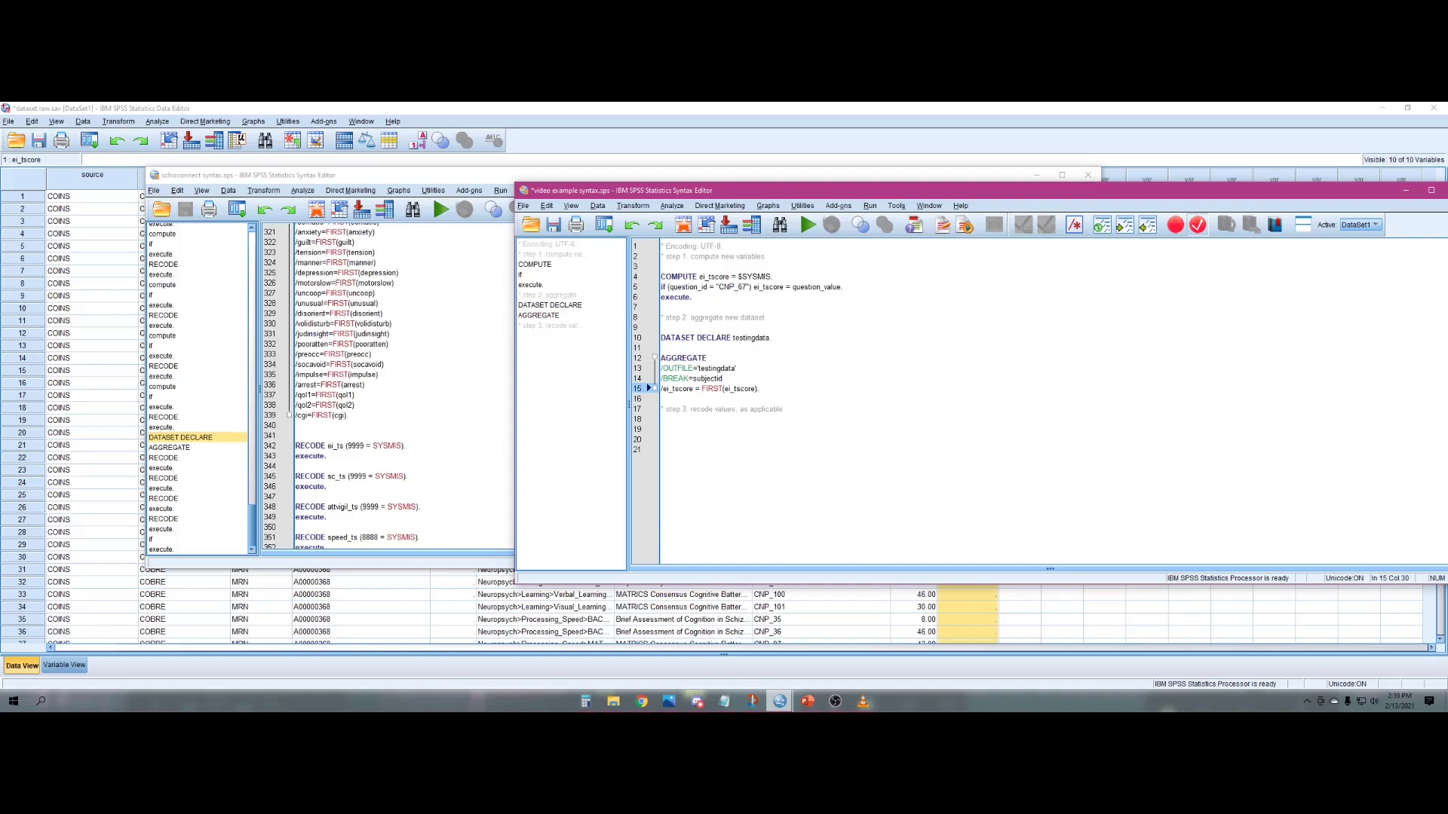
Try to run the AGGREGATE block on its own
drag(759, 389, 660, 358)
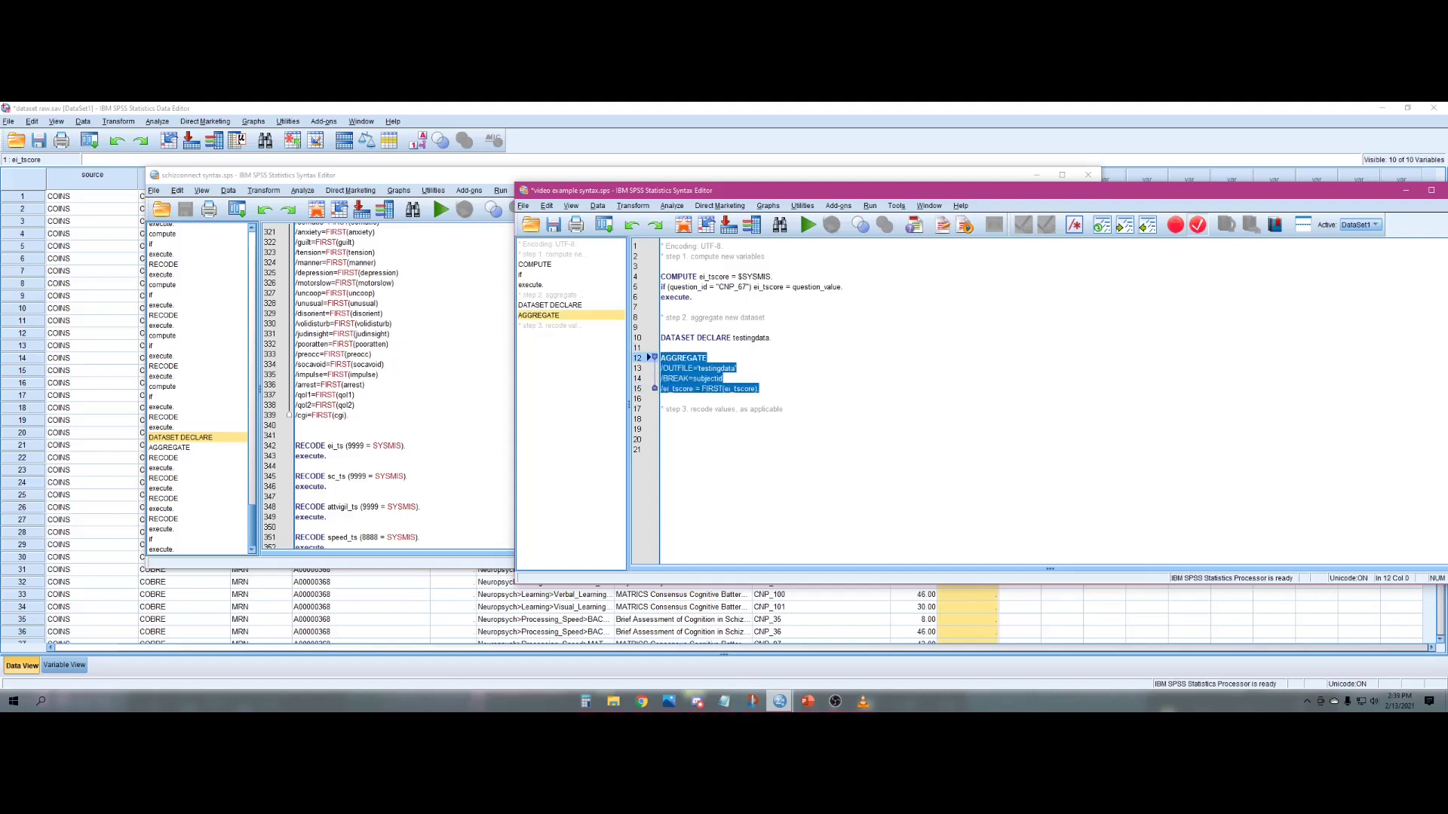
click(807, 226)
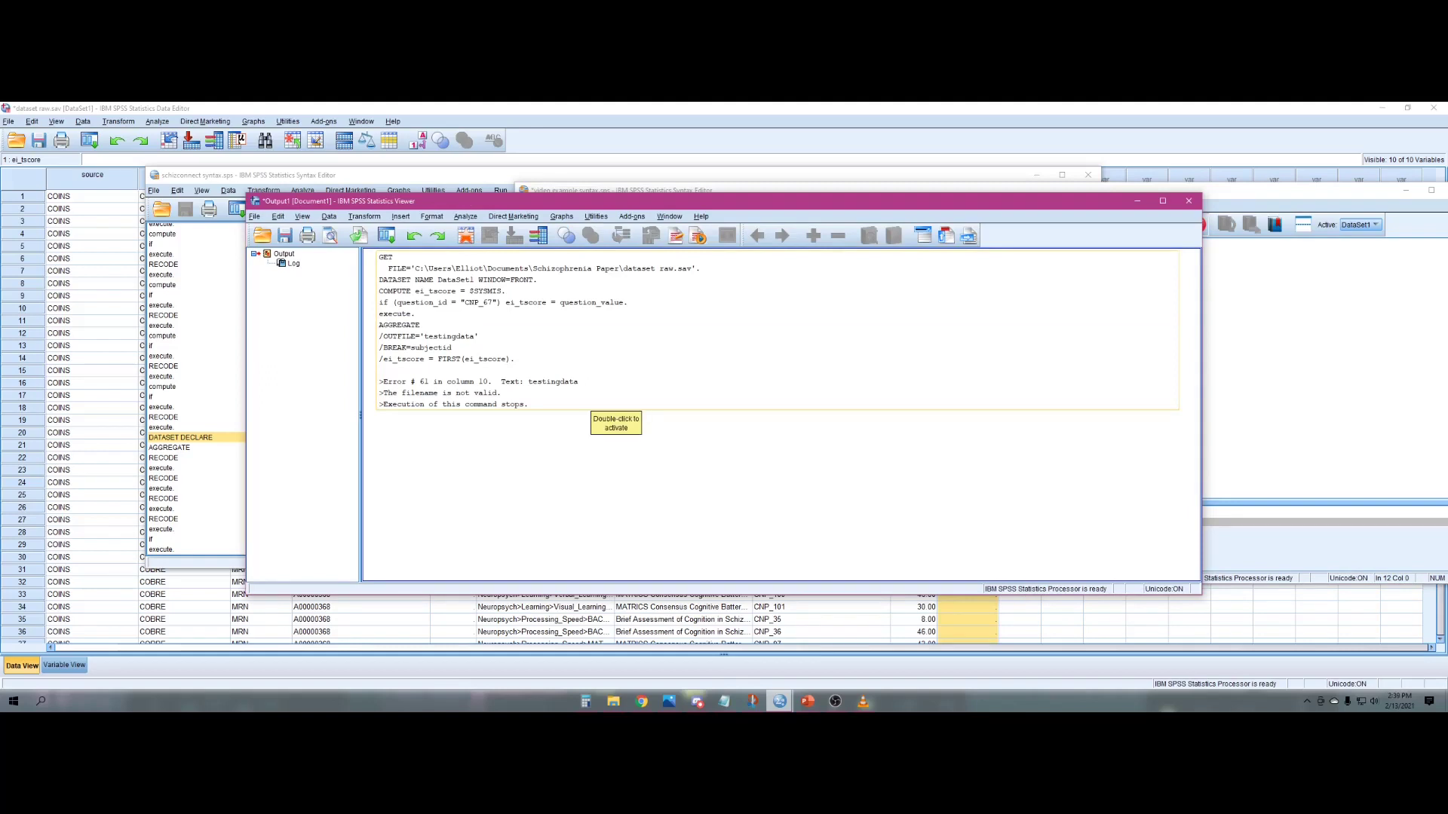
click(1275, 410)
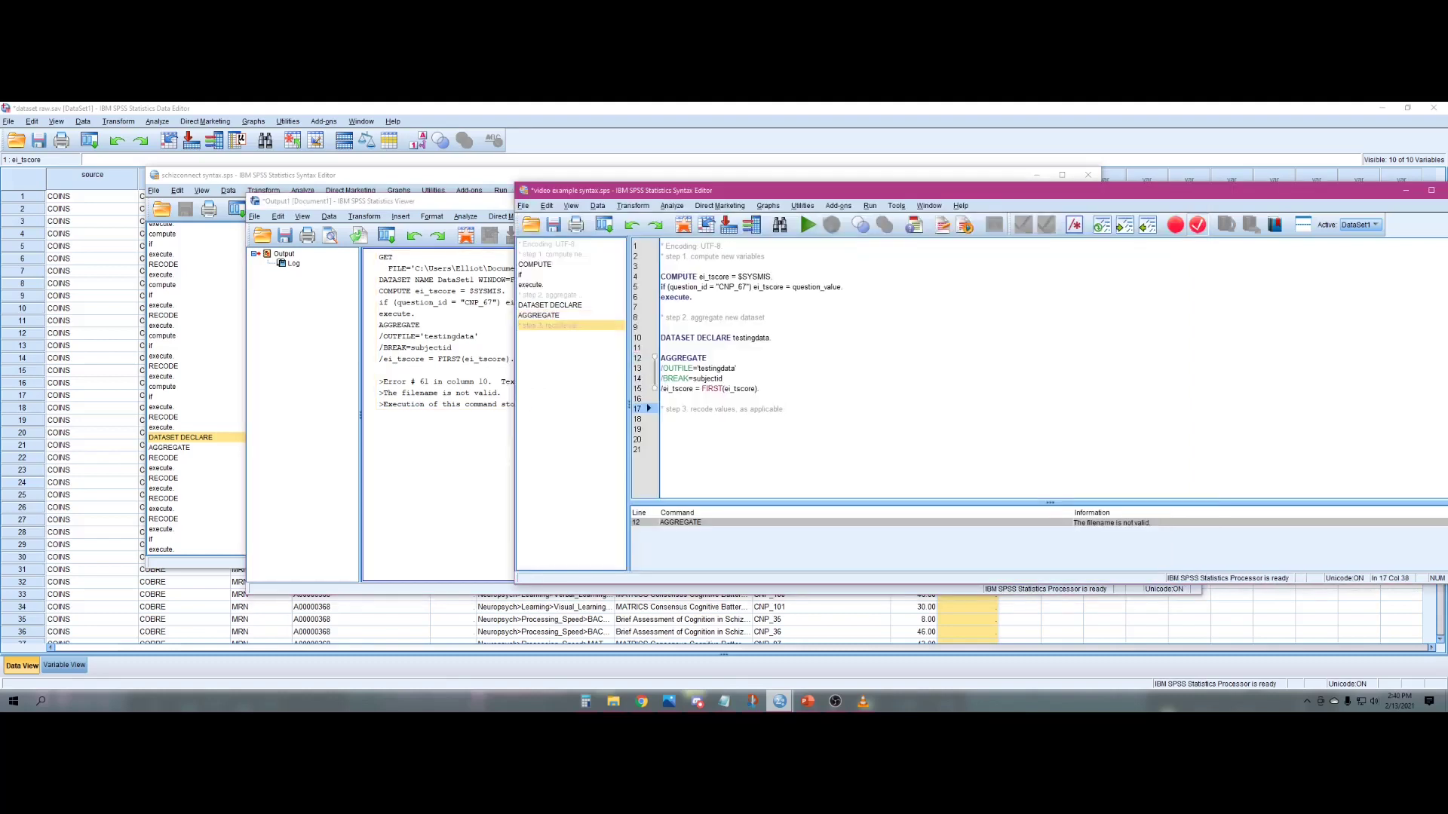
Run the DATASET DECLARE and AGGREGATE commands together and bring up the new testingdata dataset
drag(660, 337, 760, 389)
key(ctrl+r)
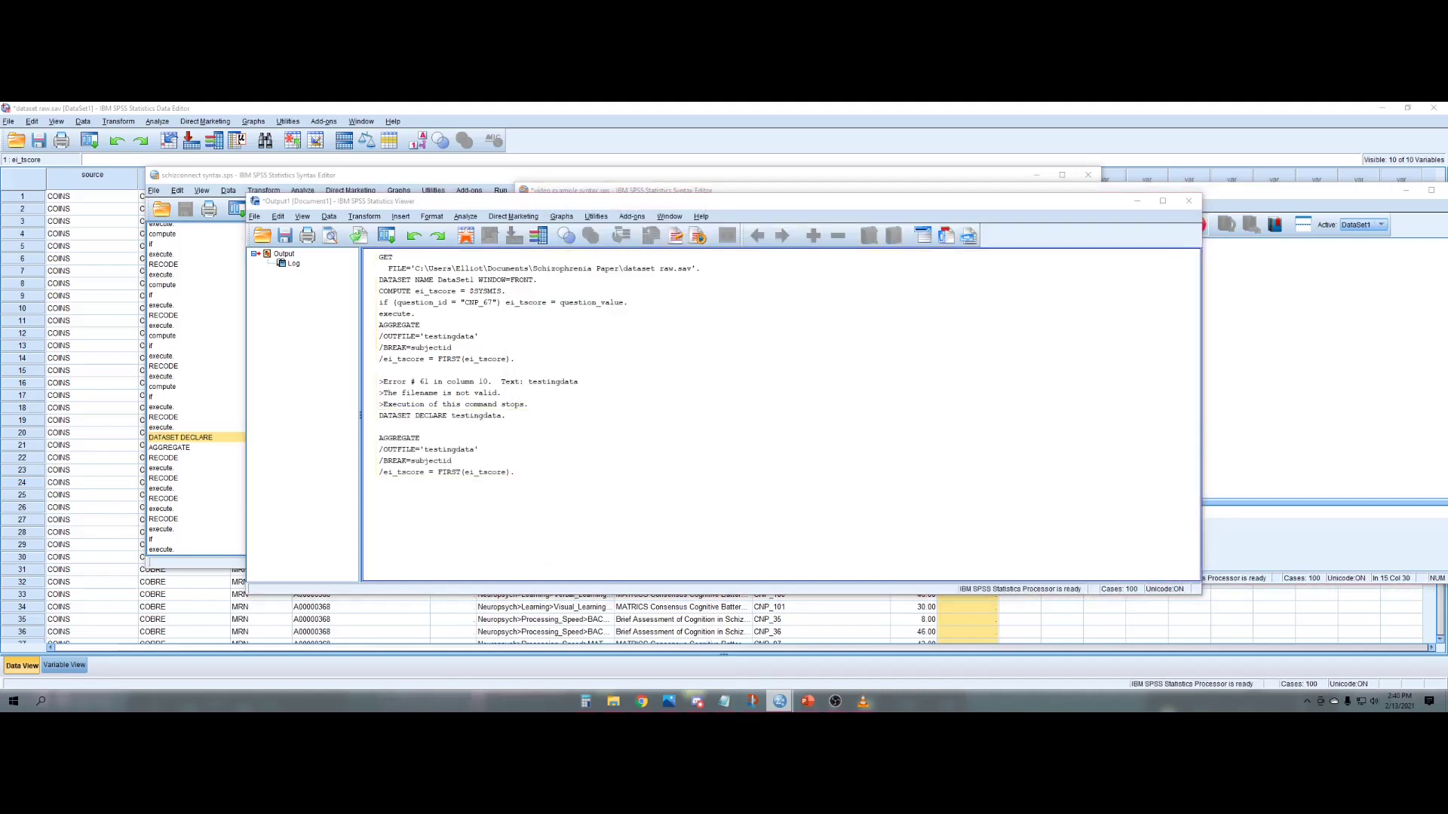
mouse_move(779, 701)
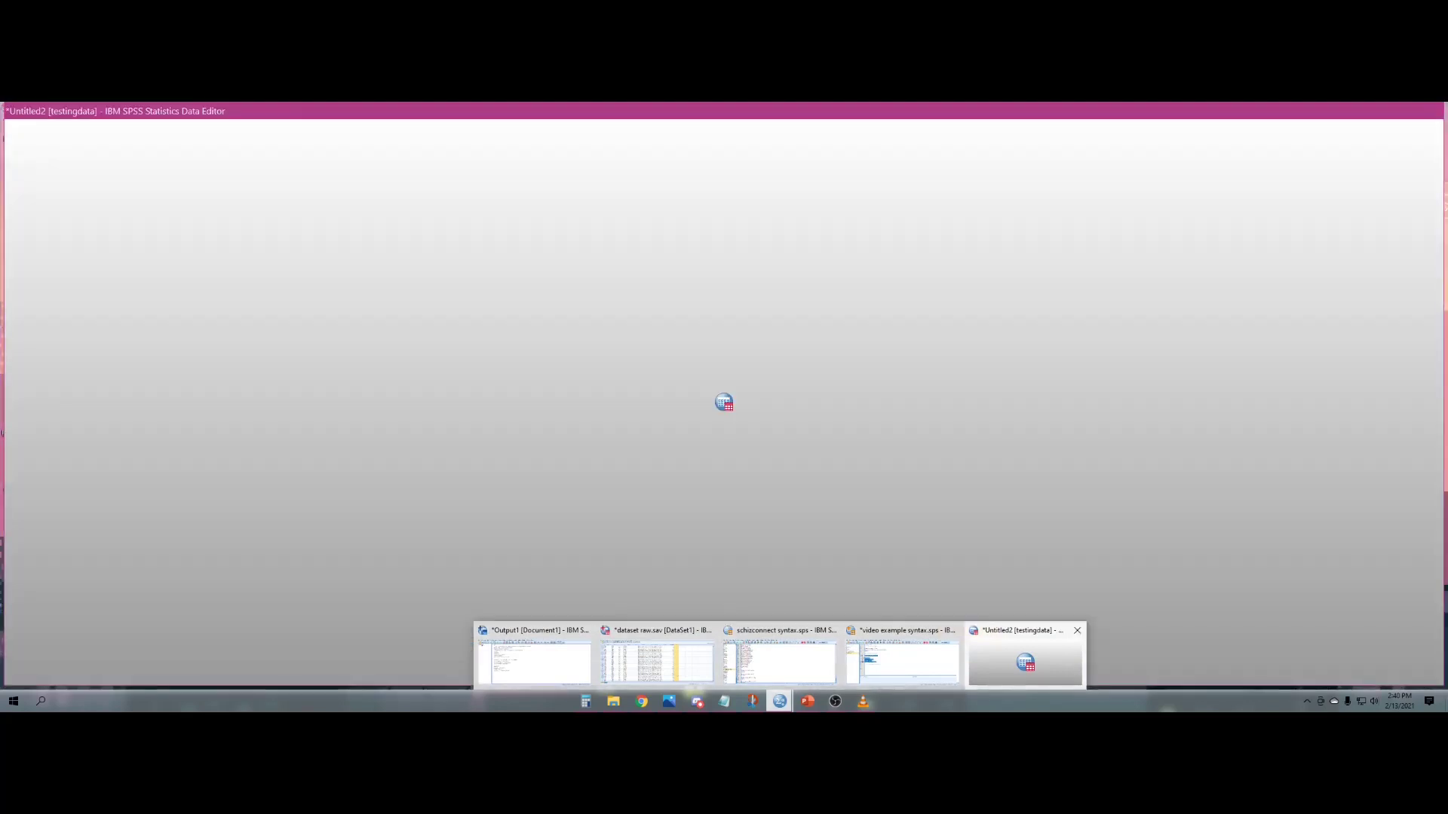
click(1025, 662)
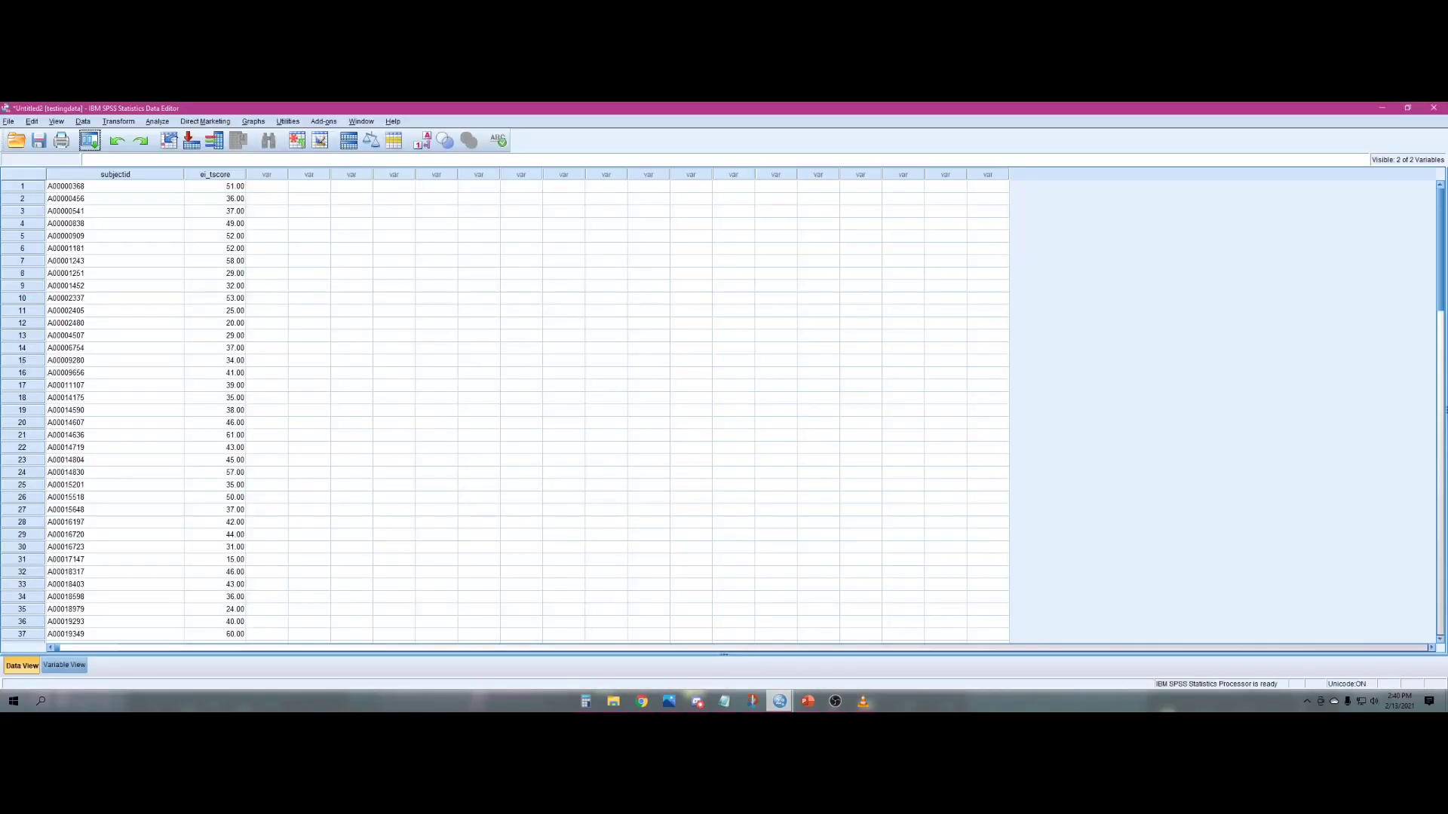
Look through the subjectid rows and ei_tscore values of testingdata for missing-data codes such as 9999
click(114, 186)
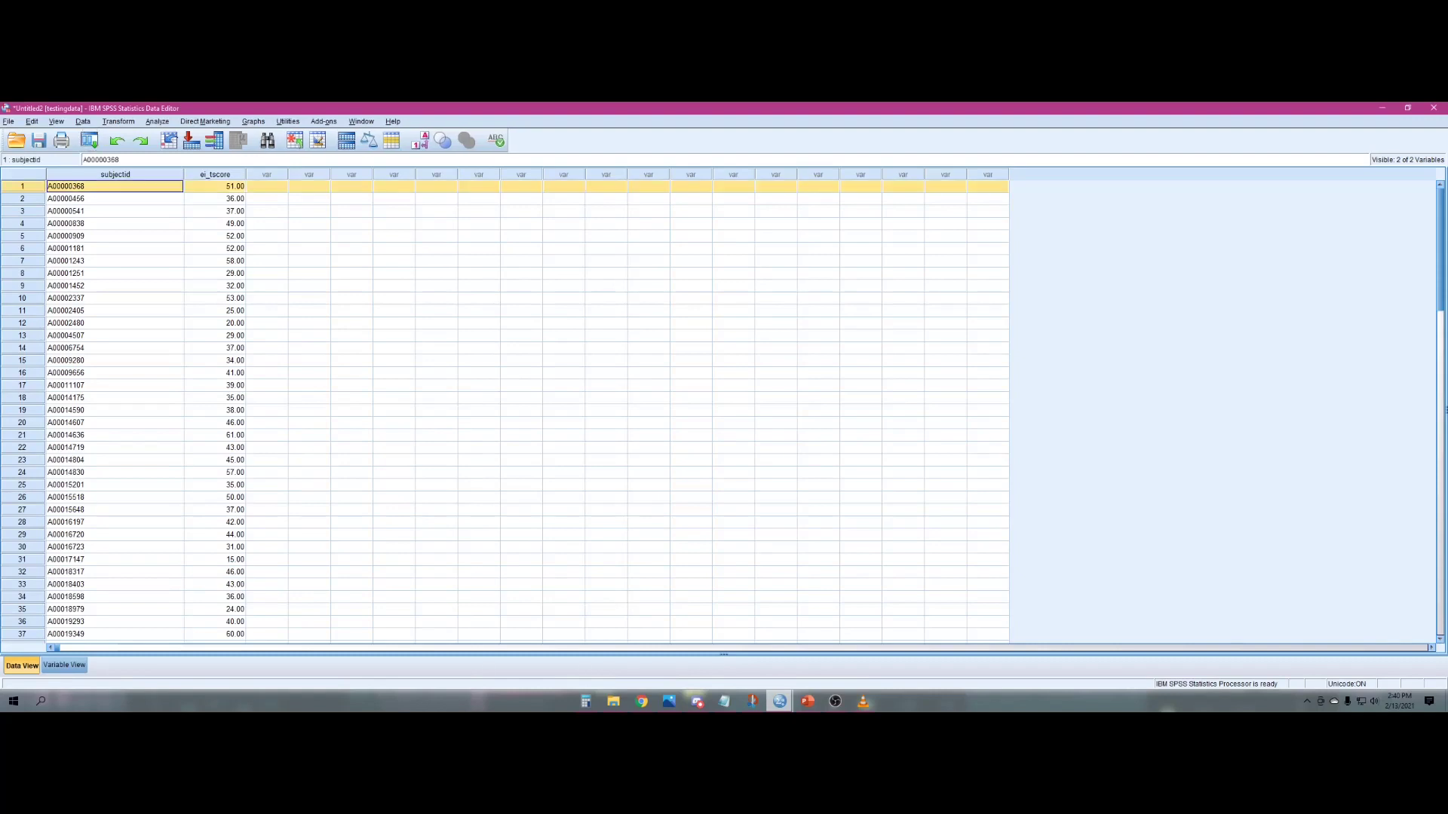
click(114, 199)
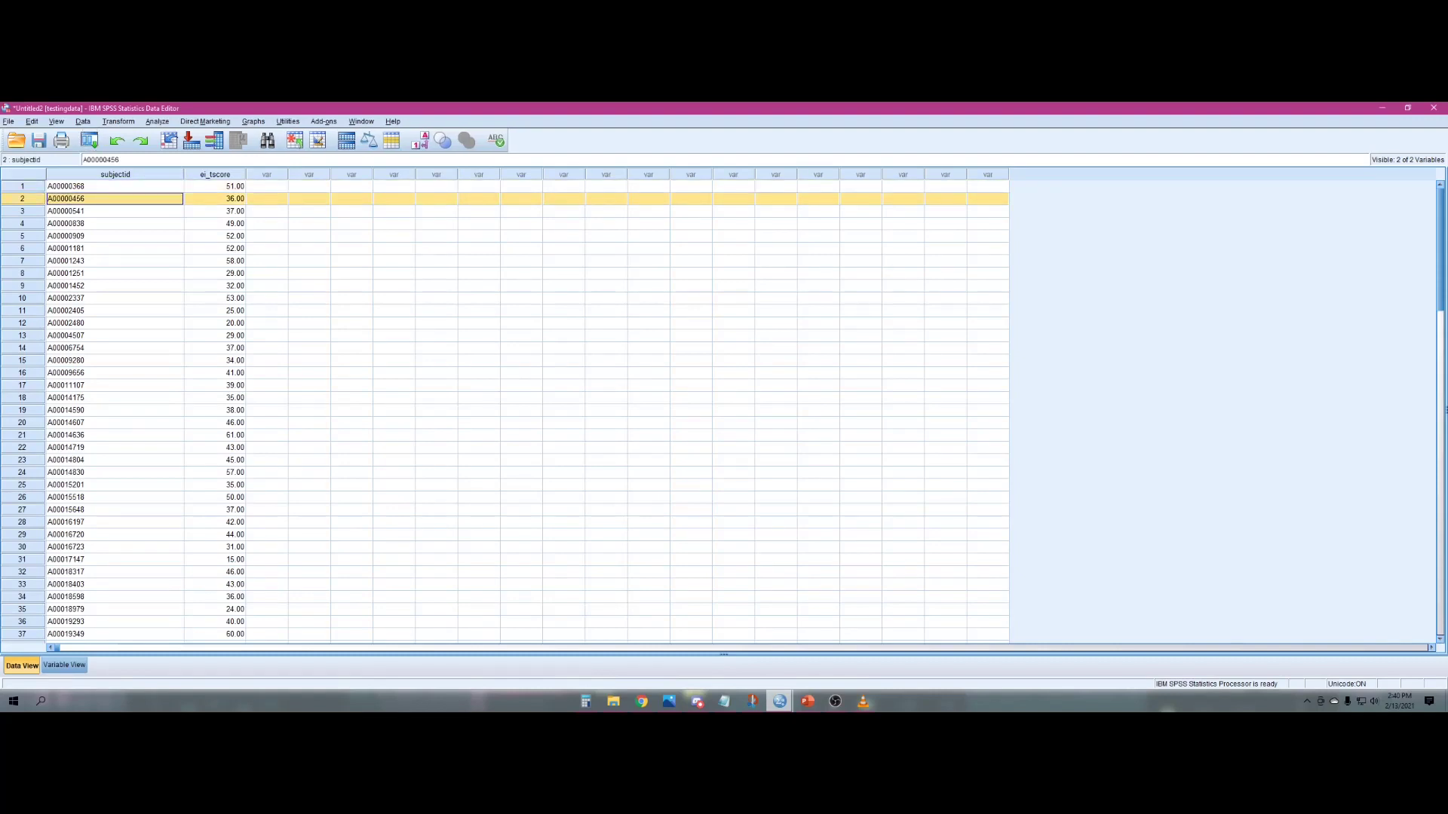
scroll(528, 411, down, 20)
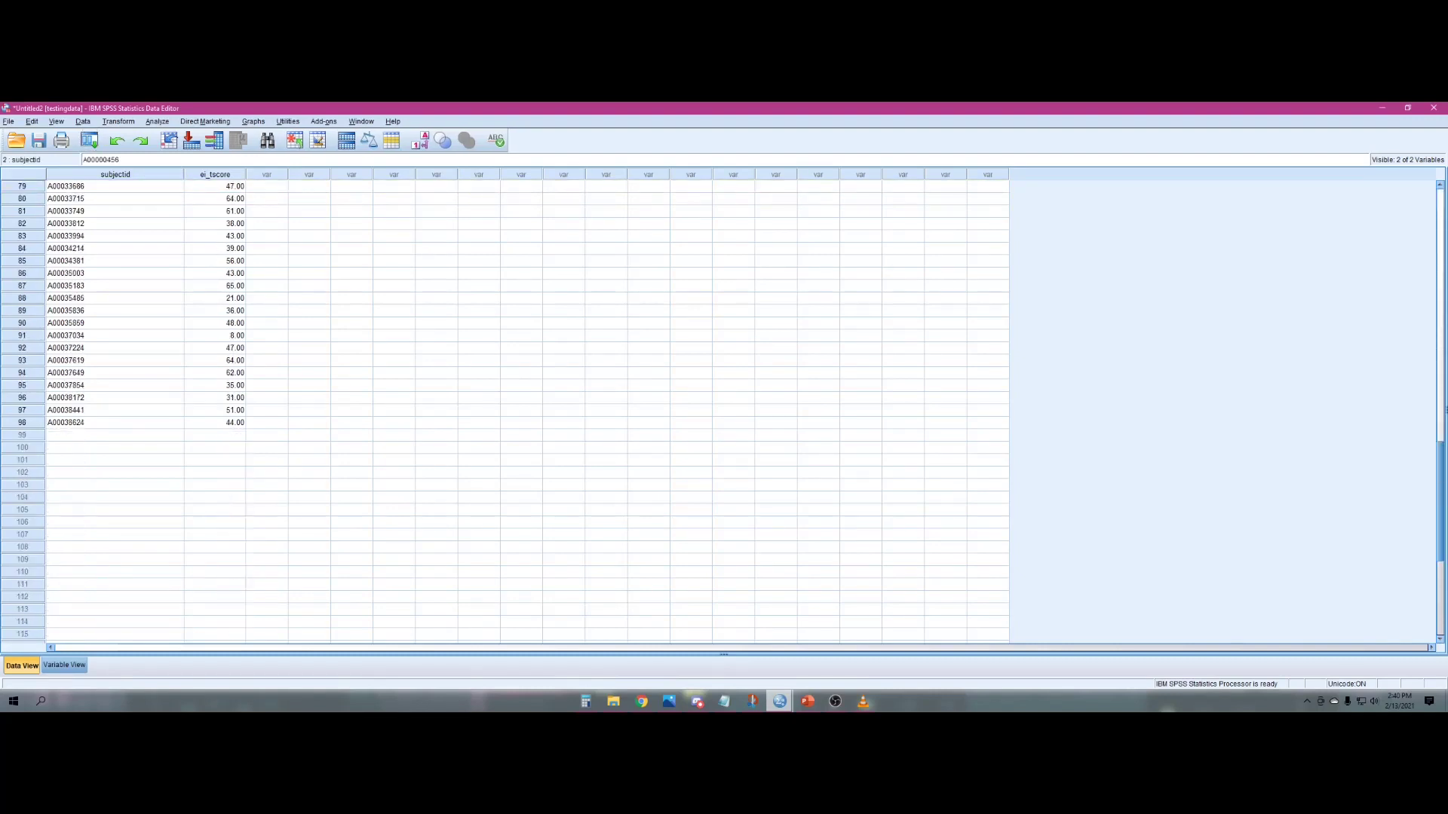
scroll(528, 411, up, 9)
scroll(528, 411, up, 17)
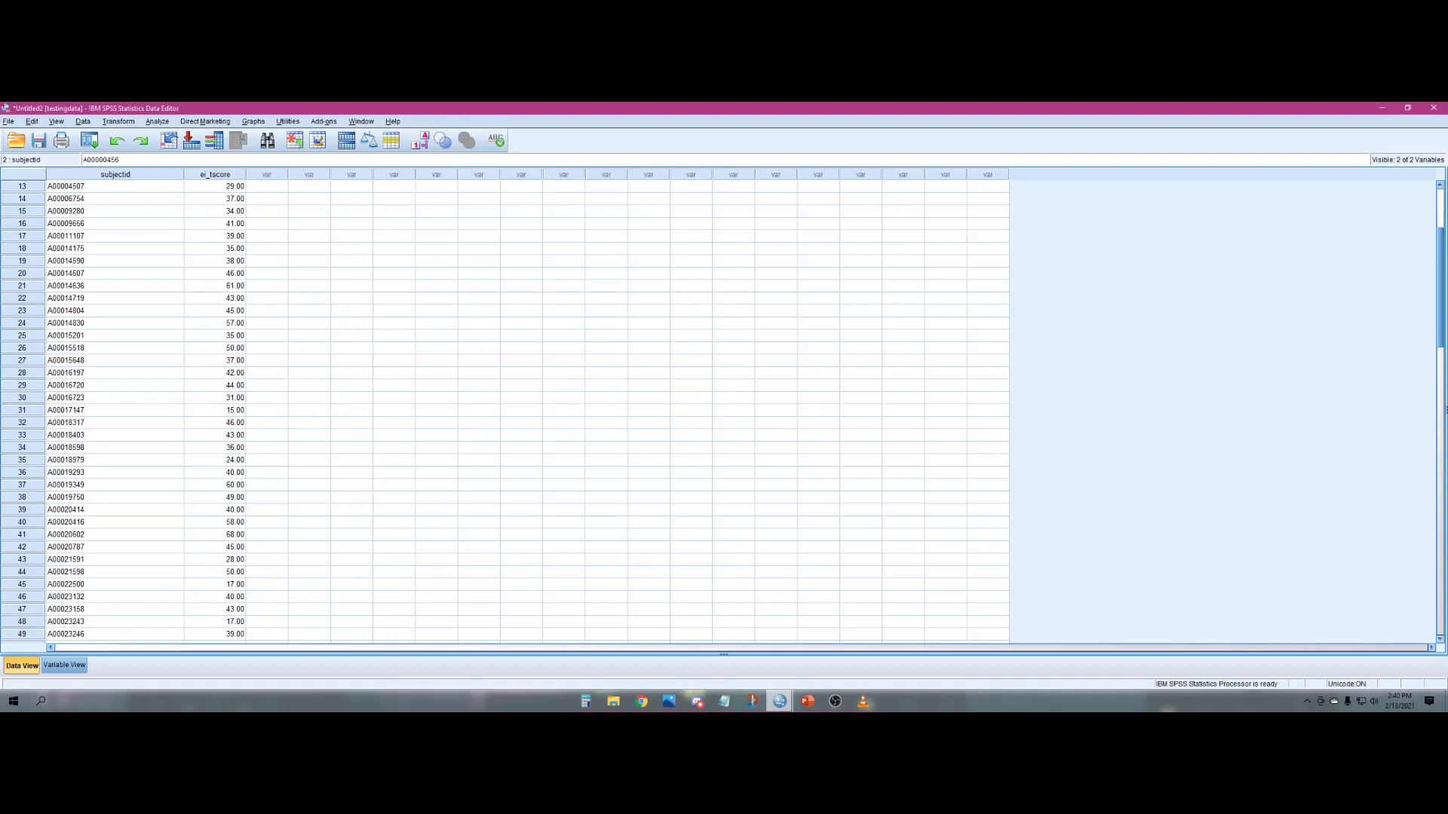
scroll(528, 411, down, 14)
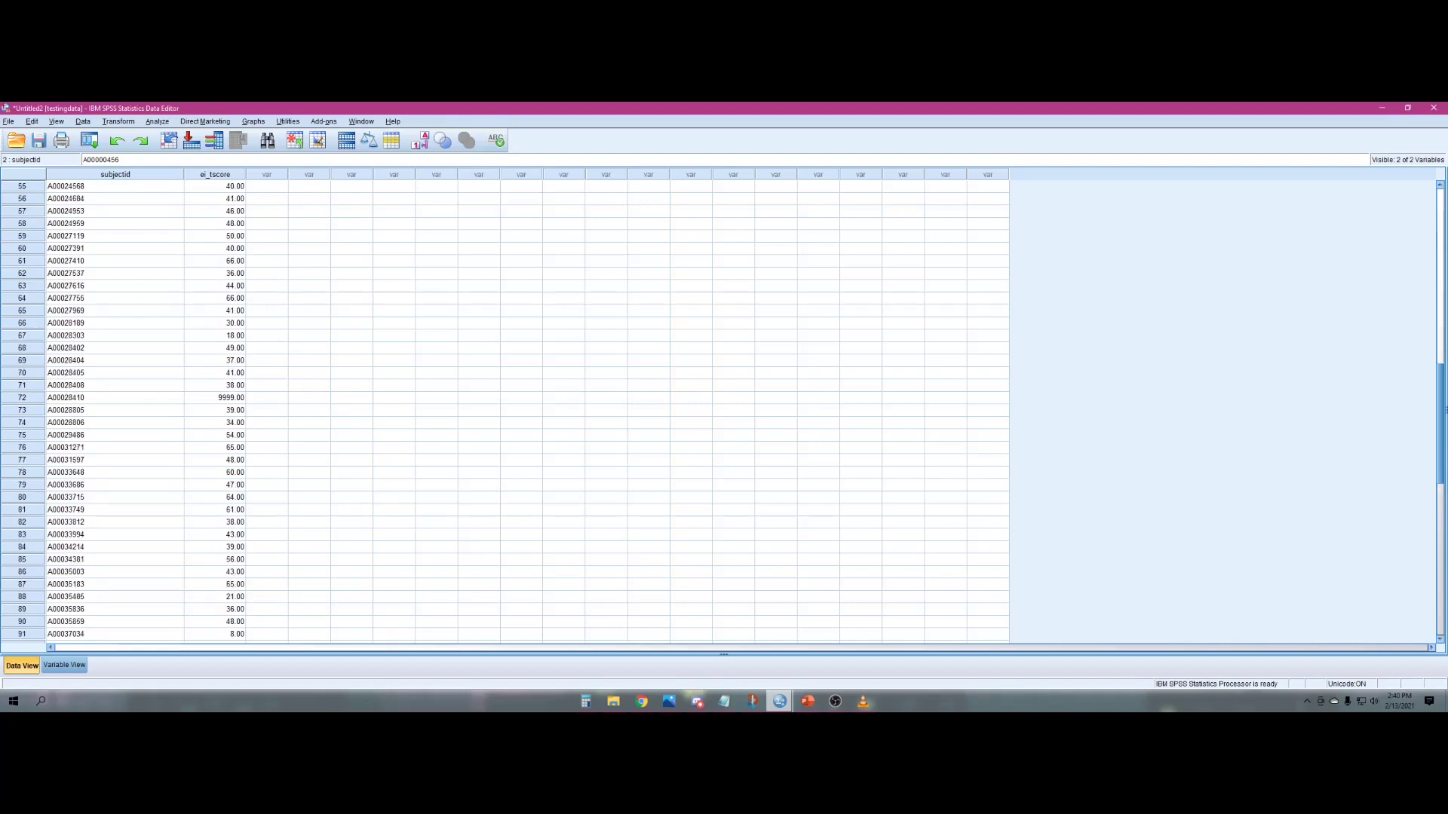
click(215, 398)
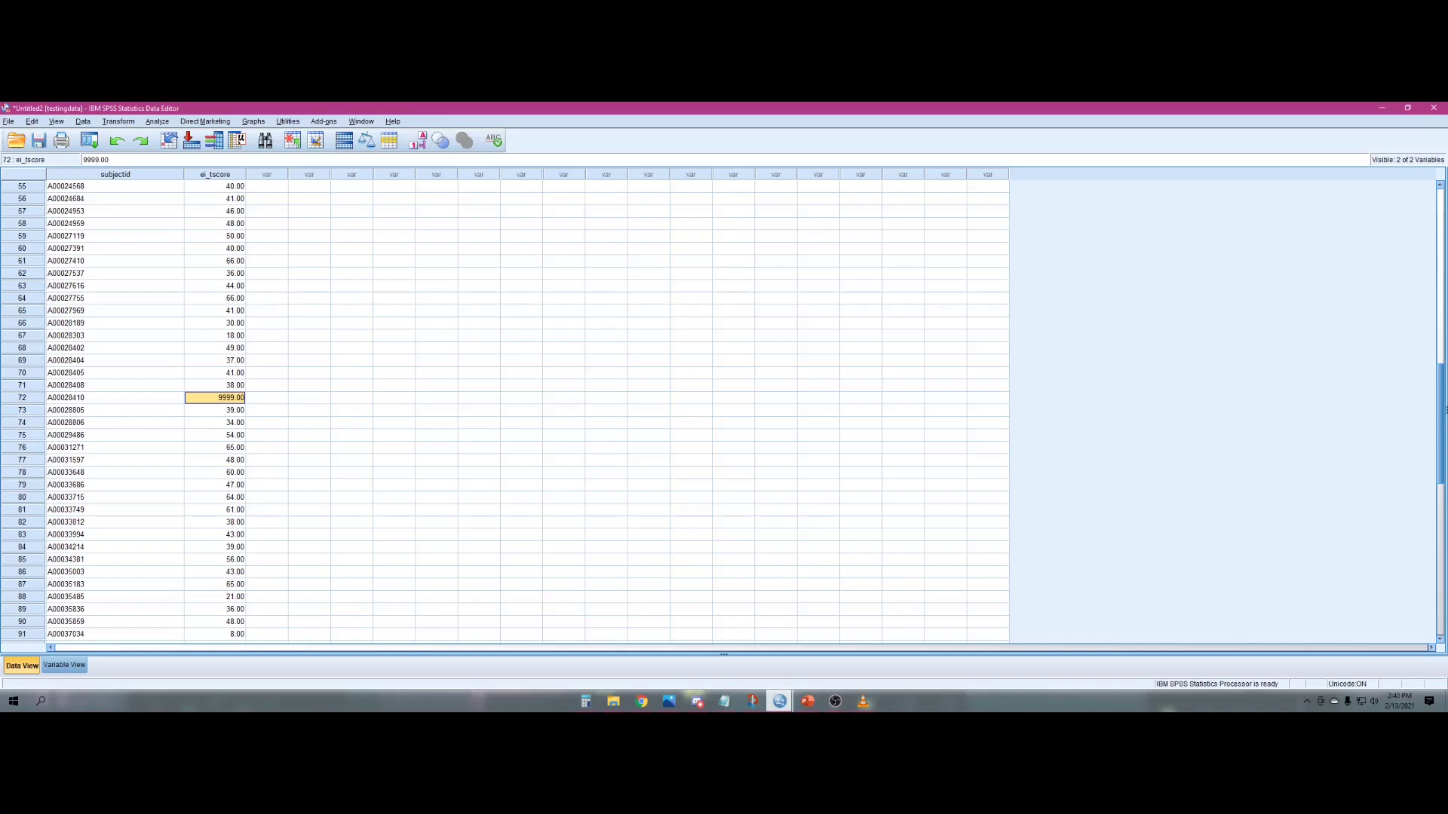
Write a RECODE command under step 3 of the video example syntax that turns ei_tscore 9999 into SYSMIS, followed by execute
mouse_move(779, 701)
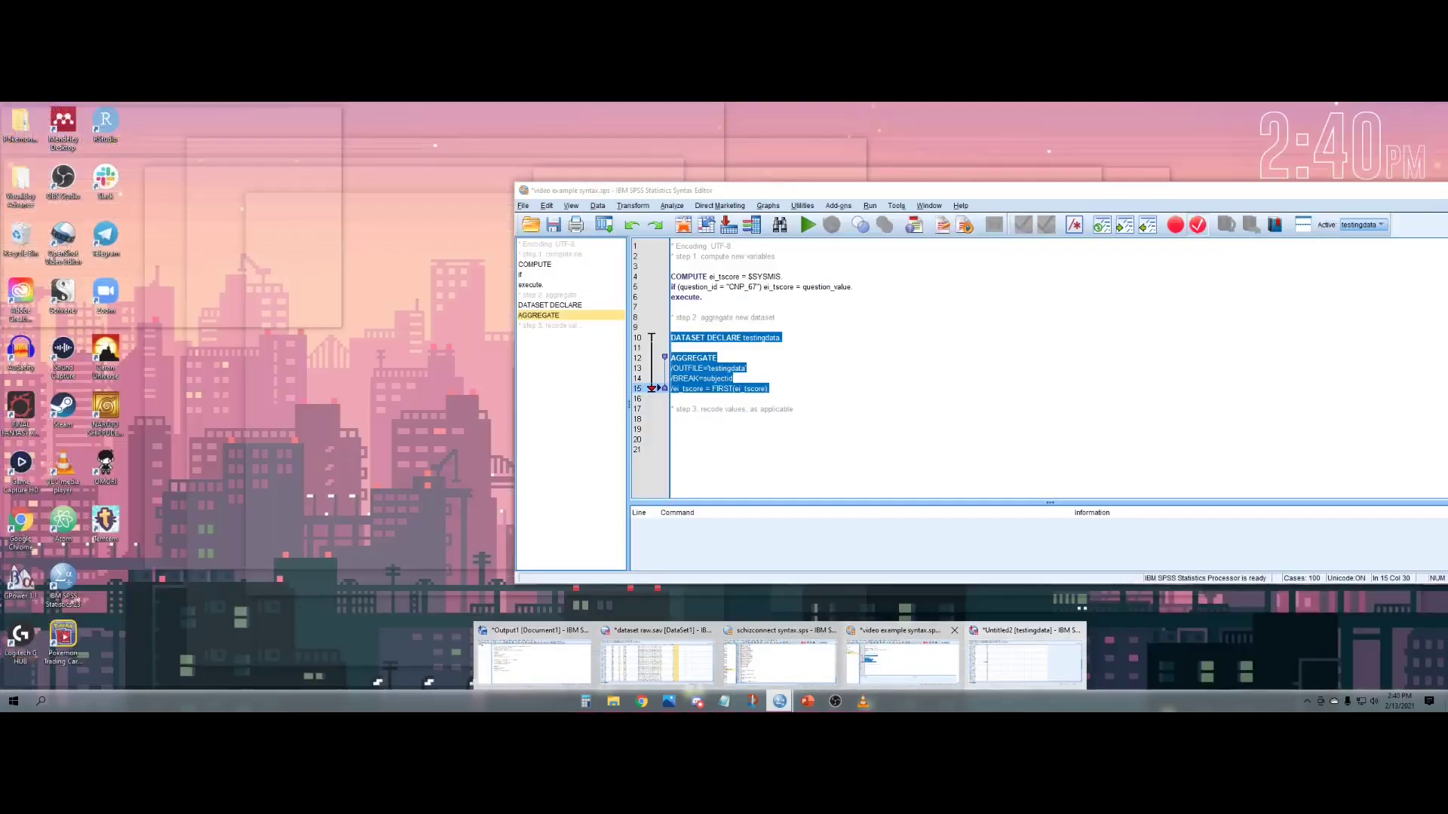
click(902, 660)
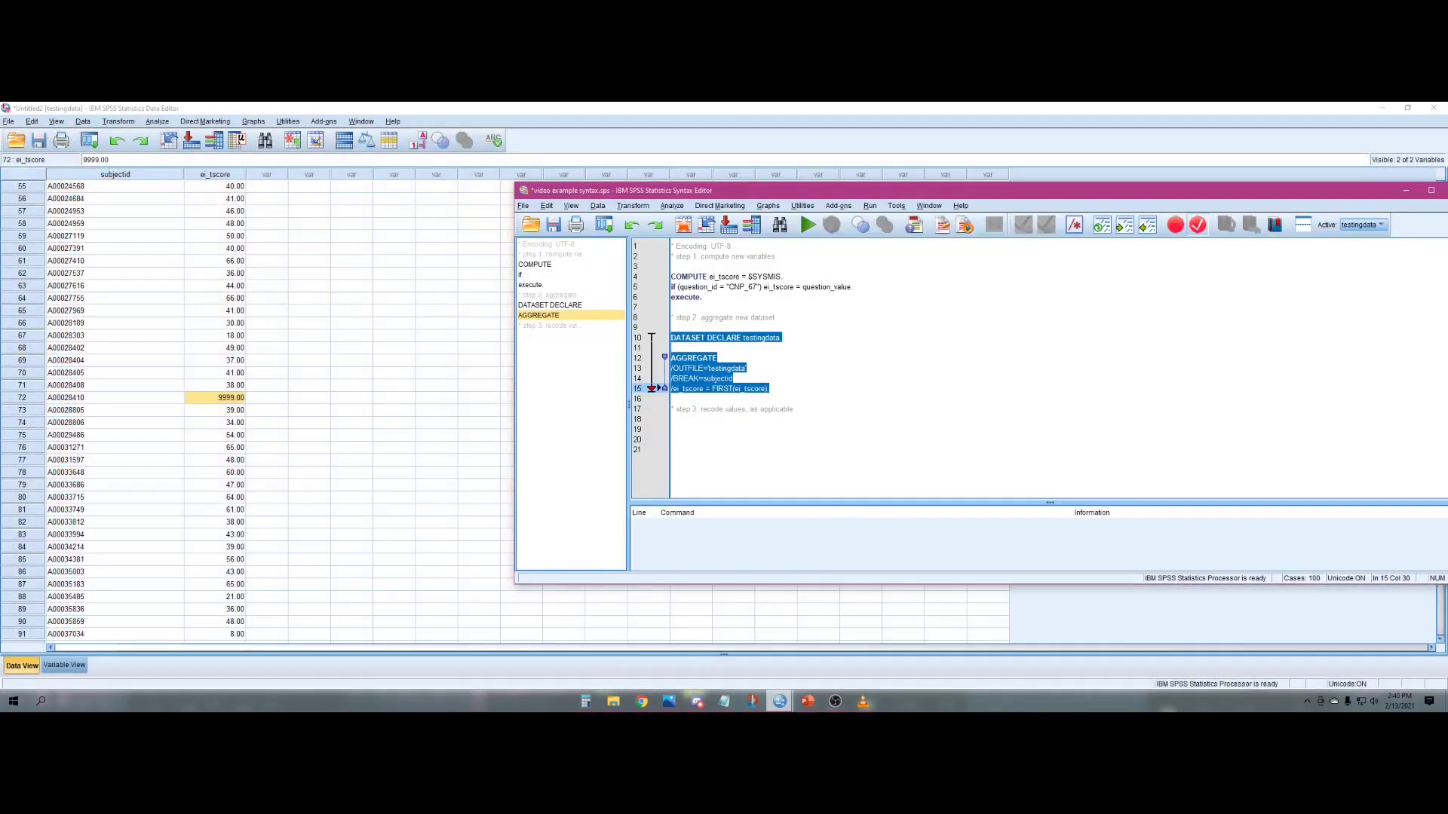
click(671, 440)
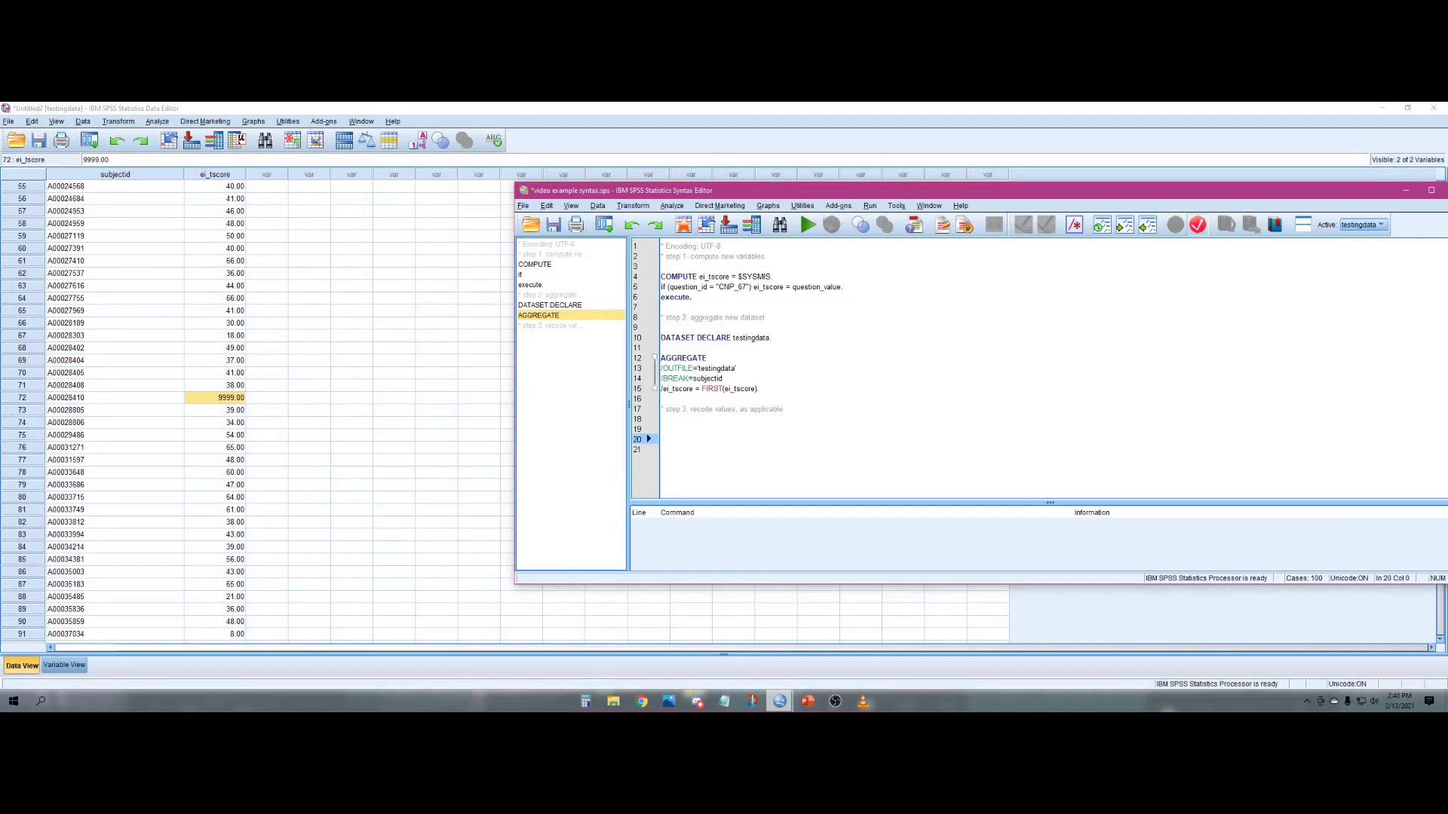
click(661, 429)
text(RECODE)
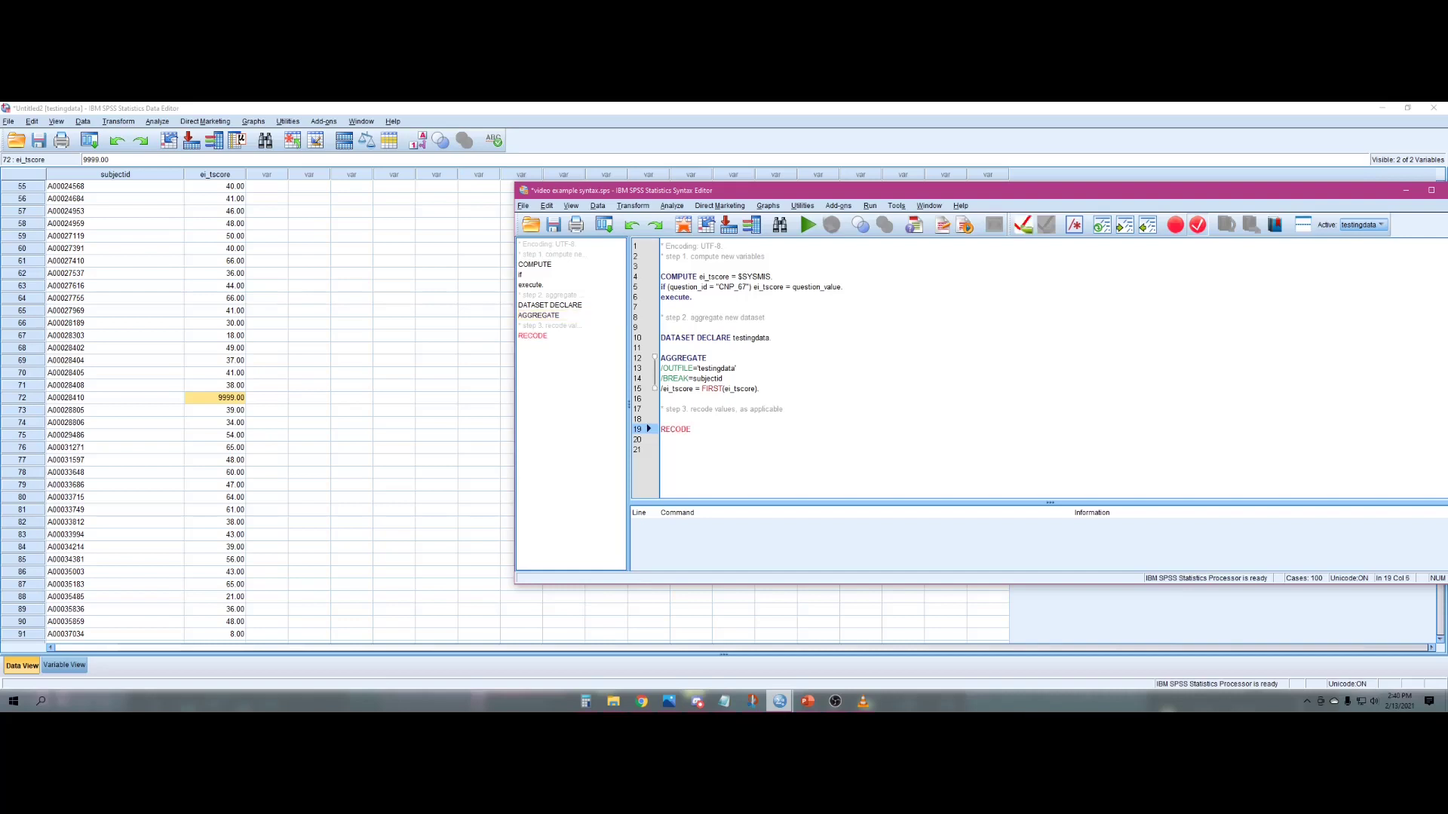
text( ei_tsco)
text(re (9999)
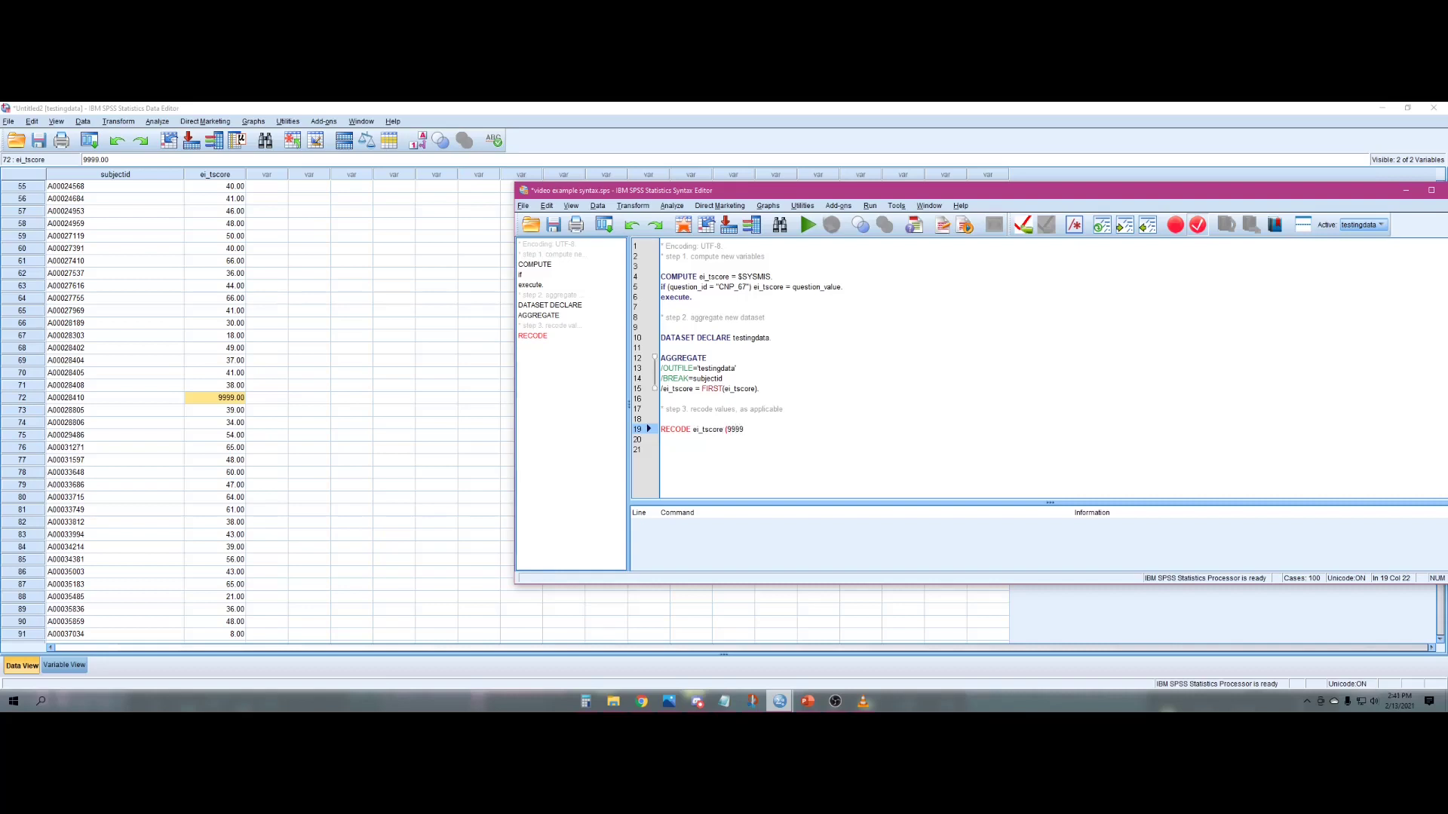
text(=SYSMIS)
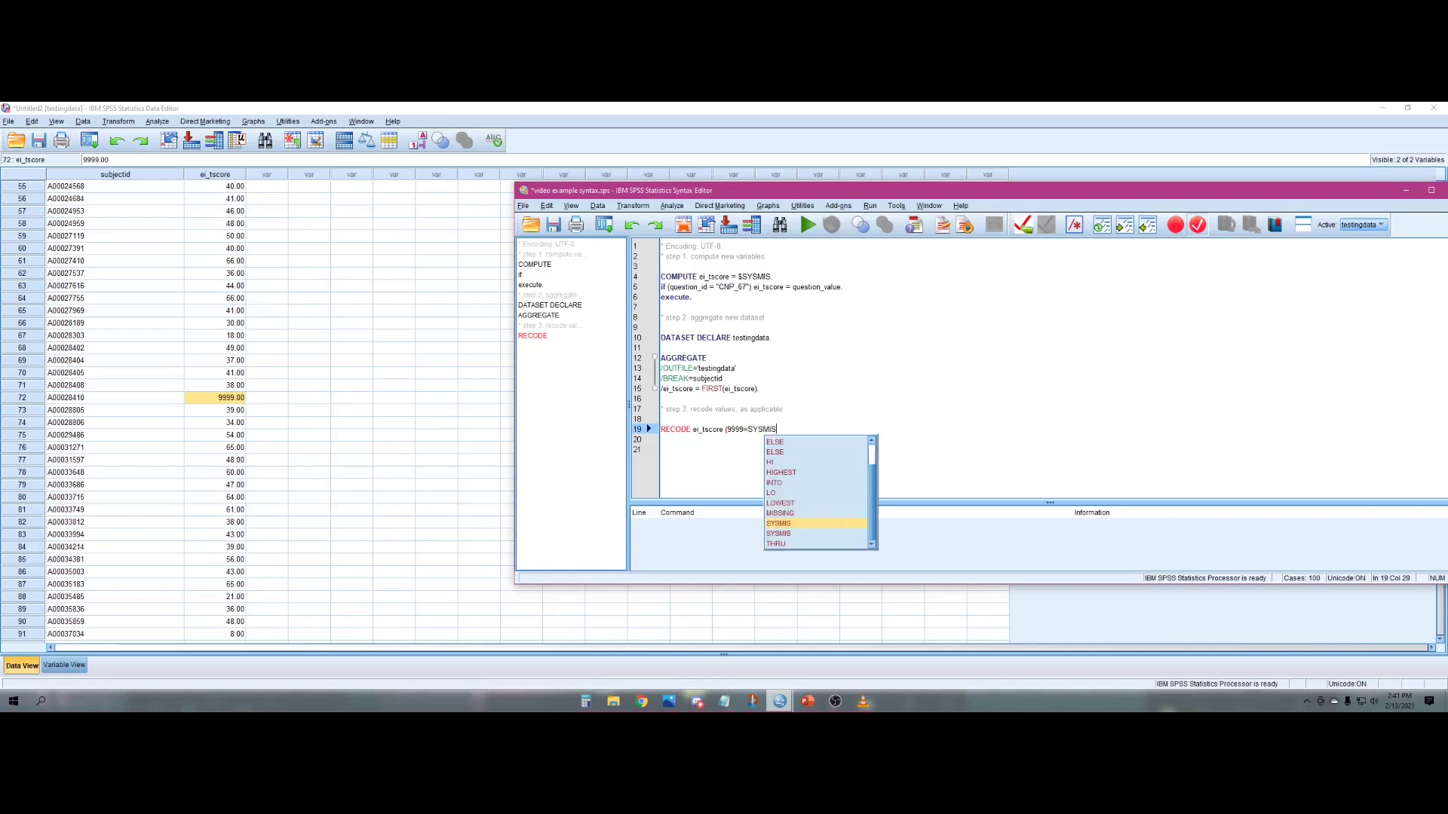
text().)
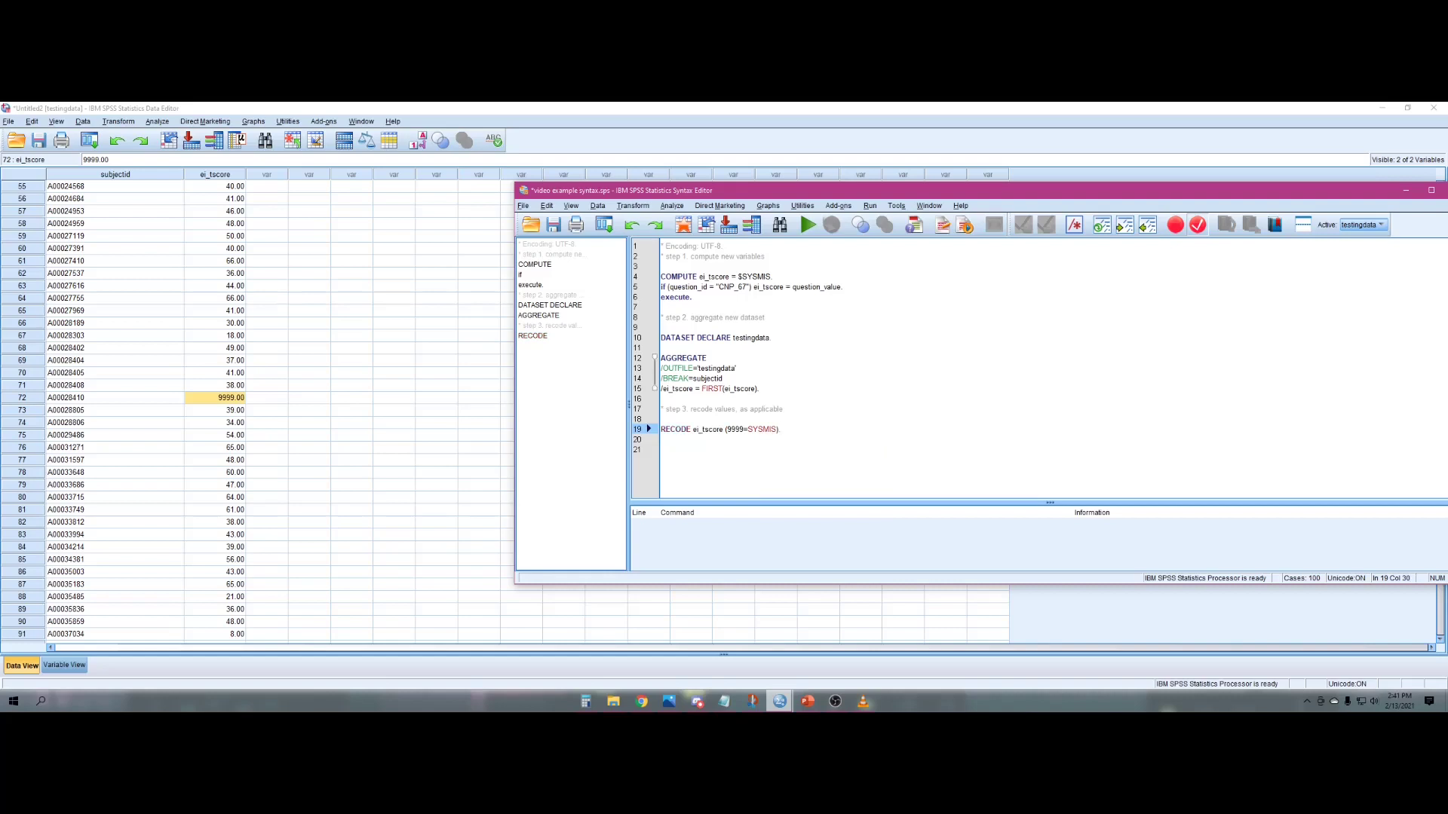
key(Return)
text(execute.)
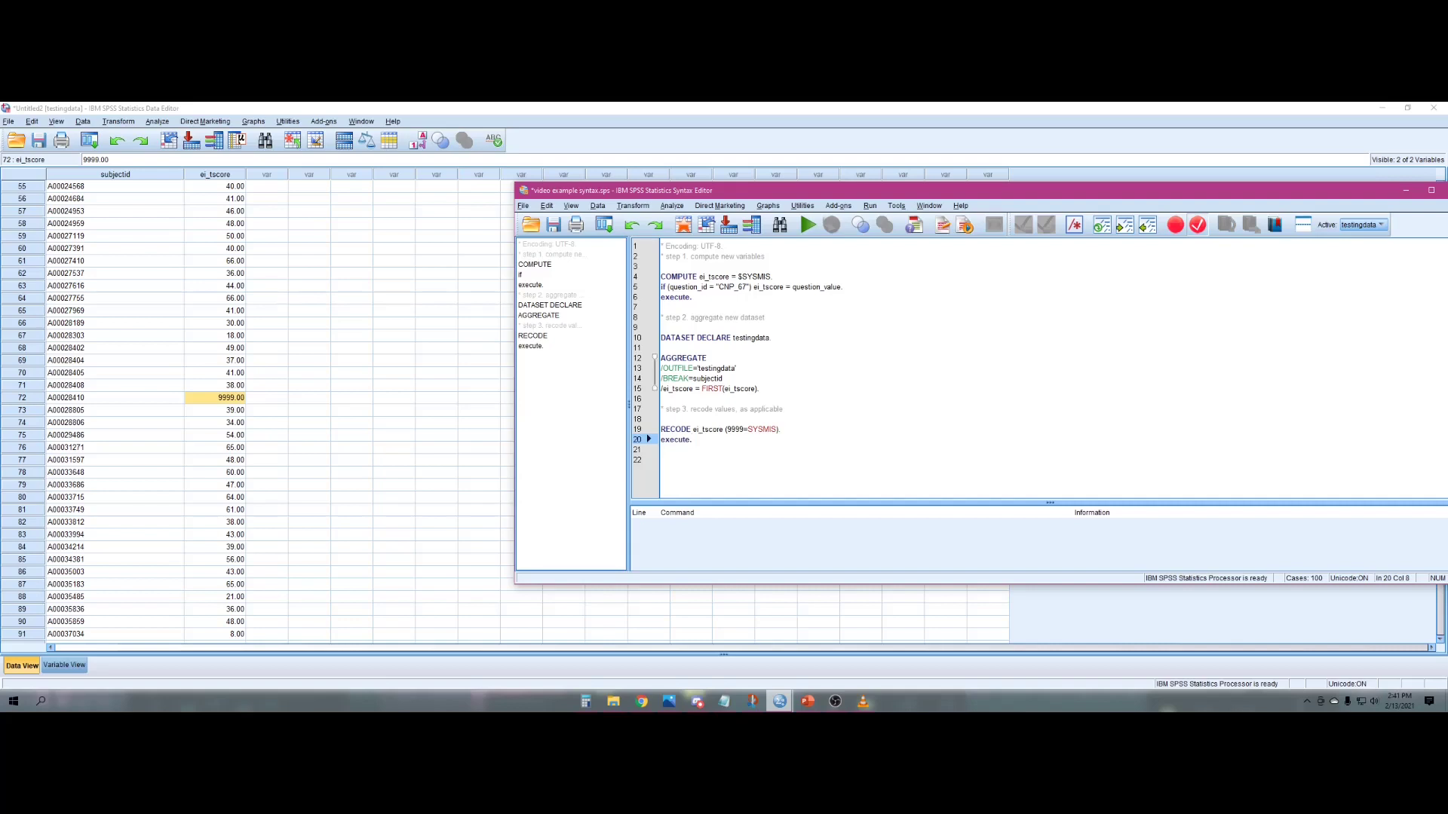
Run only the RECODE and execute lines on testingdata and check the ei_tscore column for the recoded values
drag(660, 338, 759, 388)
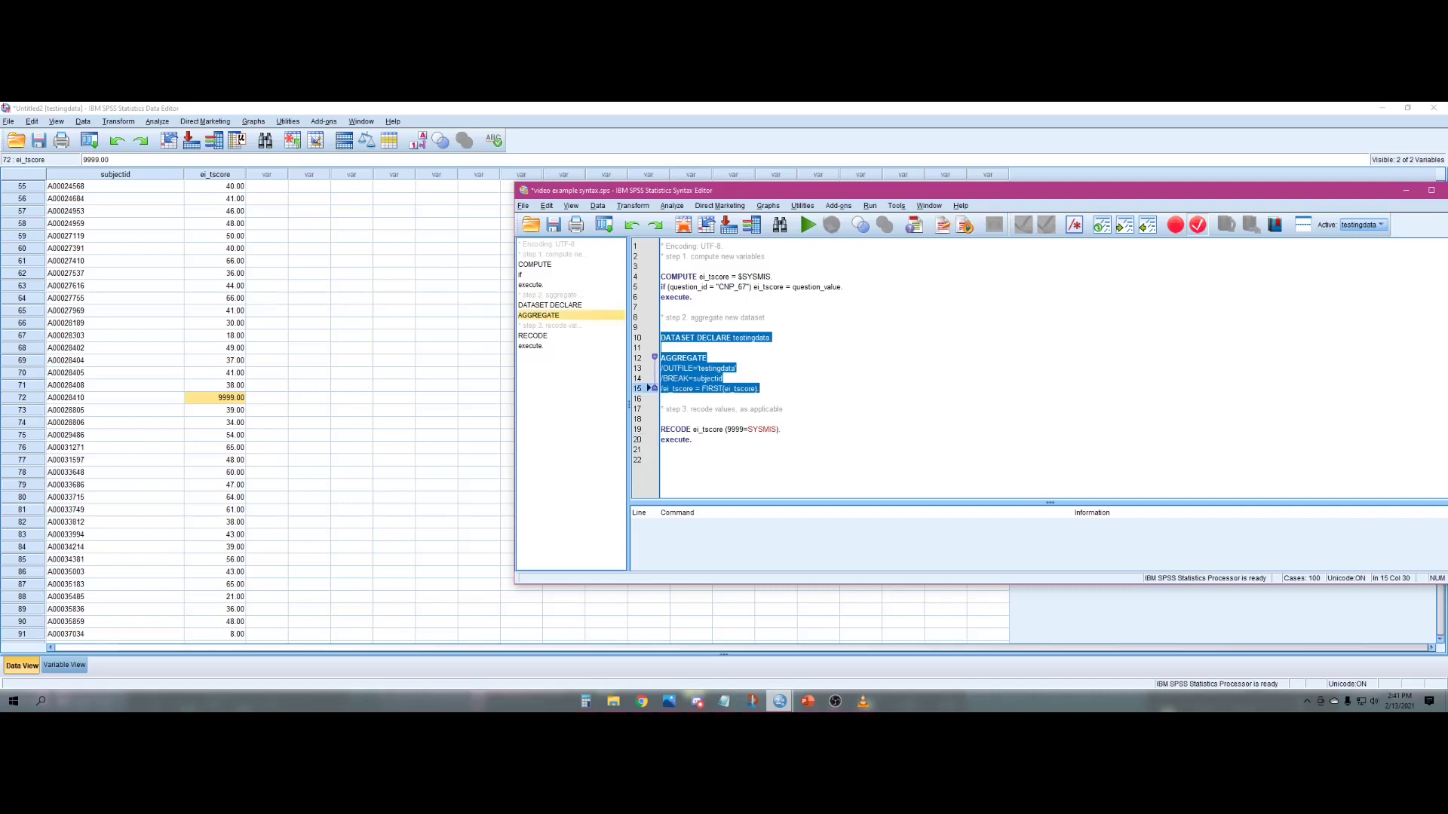
click(692, 440)
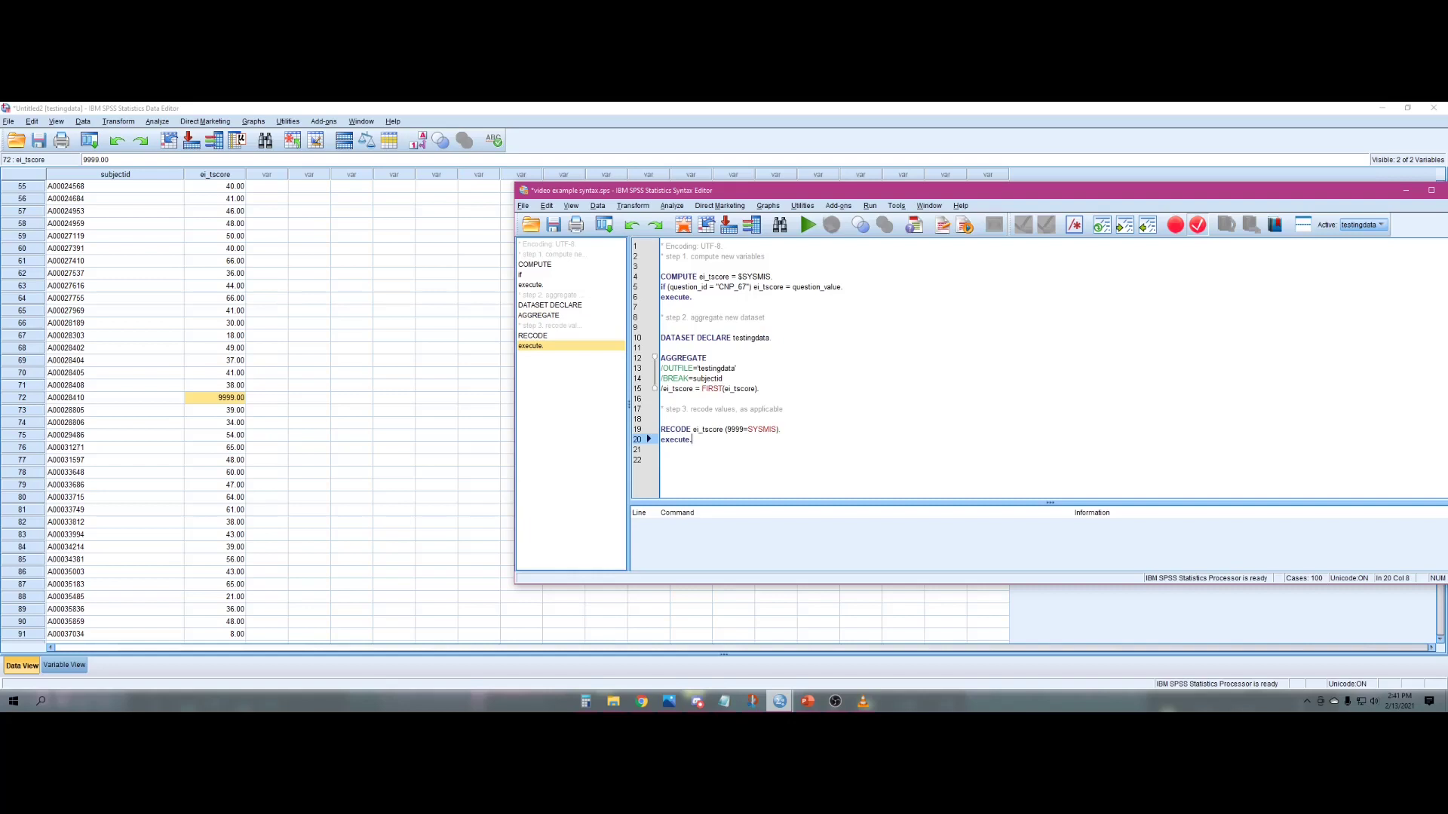
drag(693, 440, 662, 420)
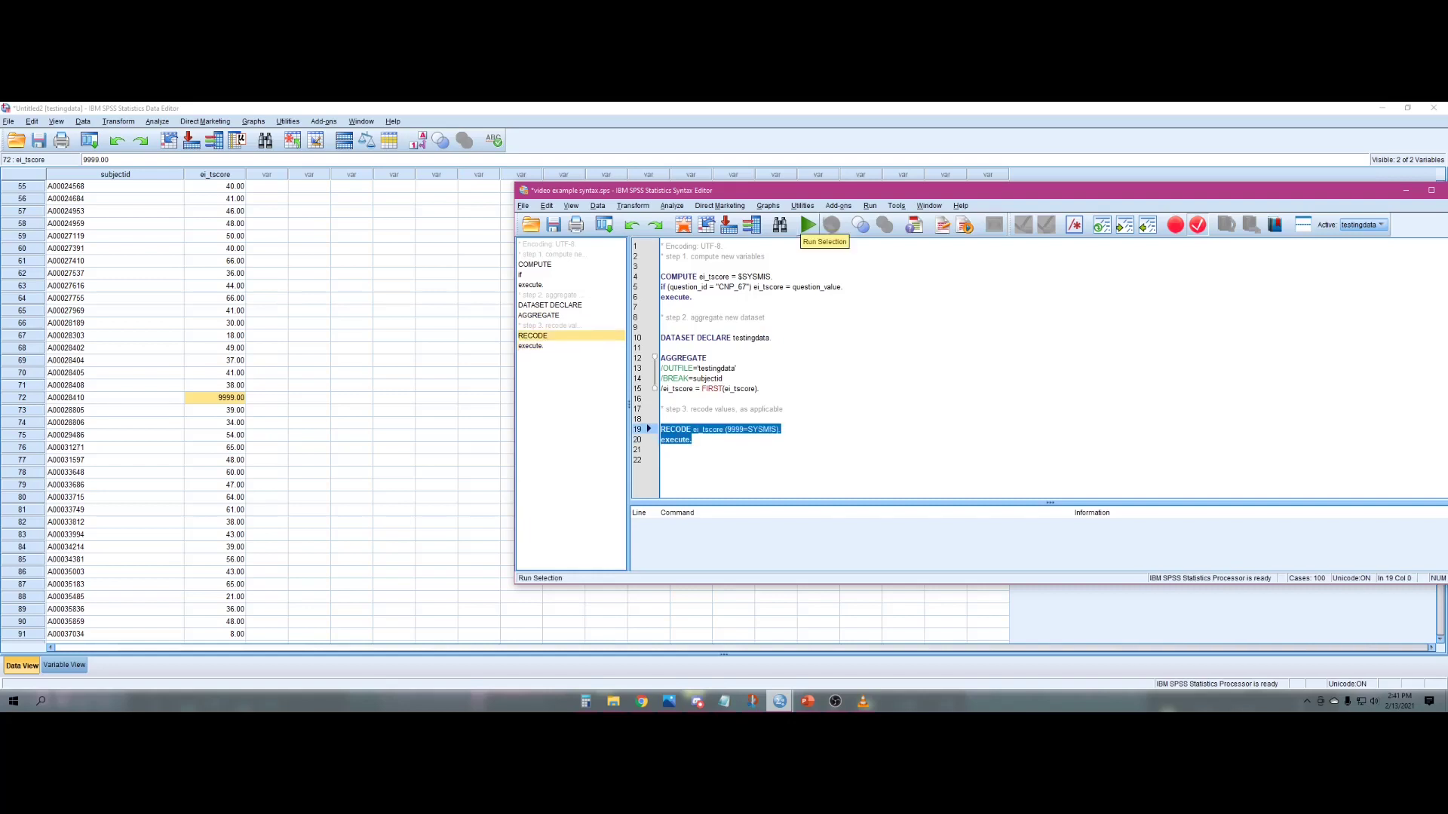
click(808, 225)
scroll(528, 407, down, 4)
scroll(527, 408, up, 8)
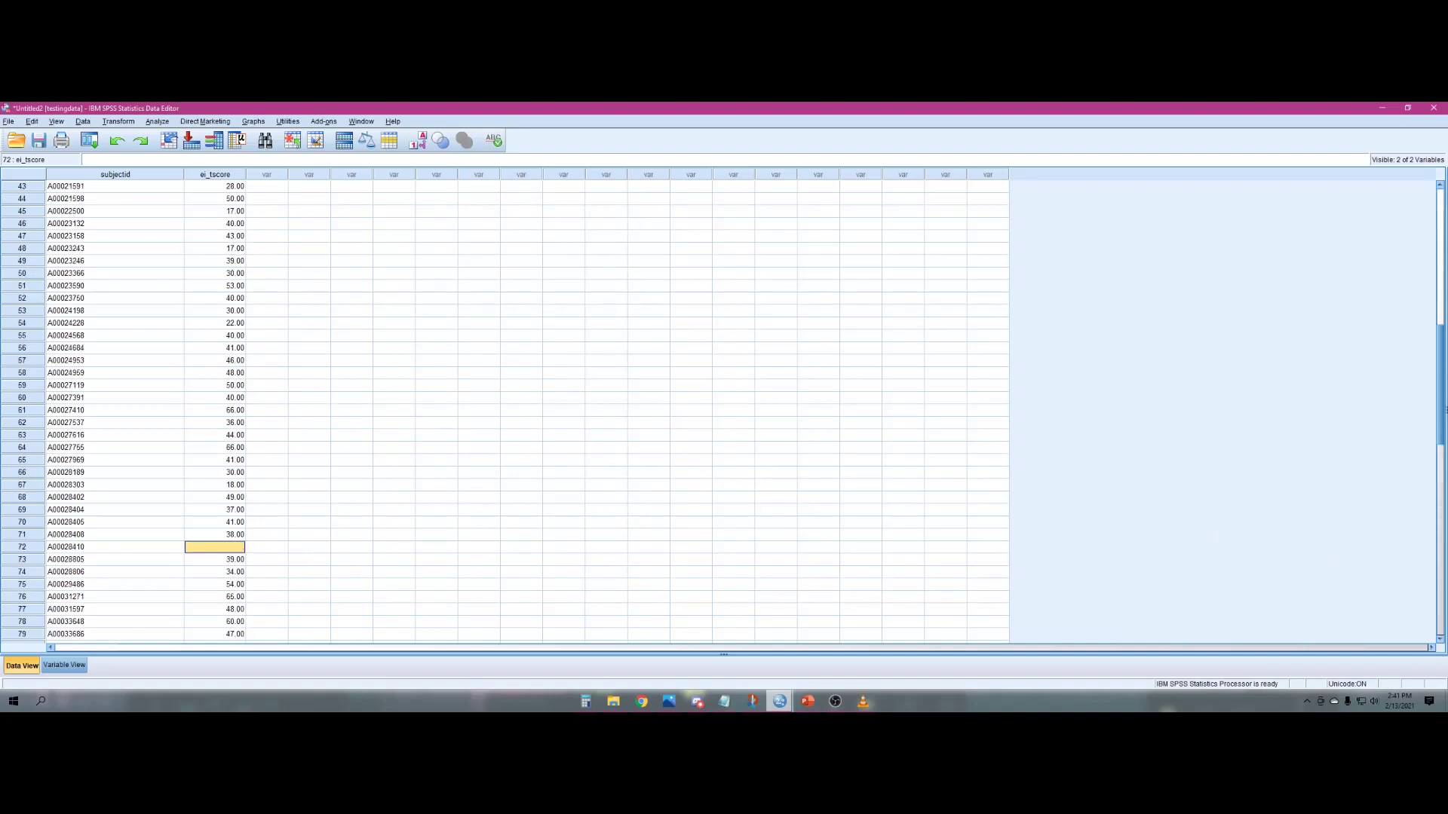